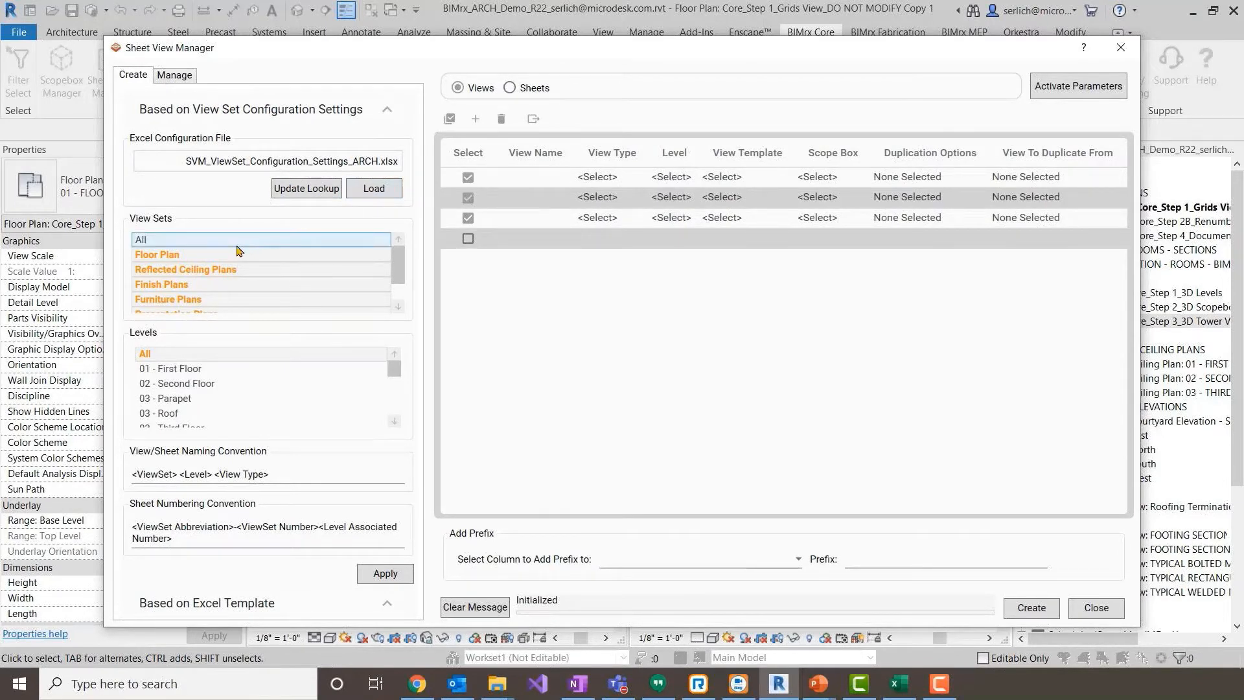
# - Select levels 04 - Fourth Floor through 12 - Twelfth Floor and apply them with the highlighted view sets to fill the view list
pyautogui.scroll(-1, 227, 382)
pyautogui.click(224, 399)
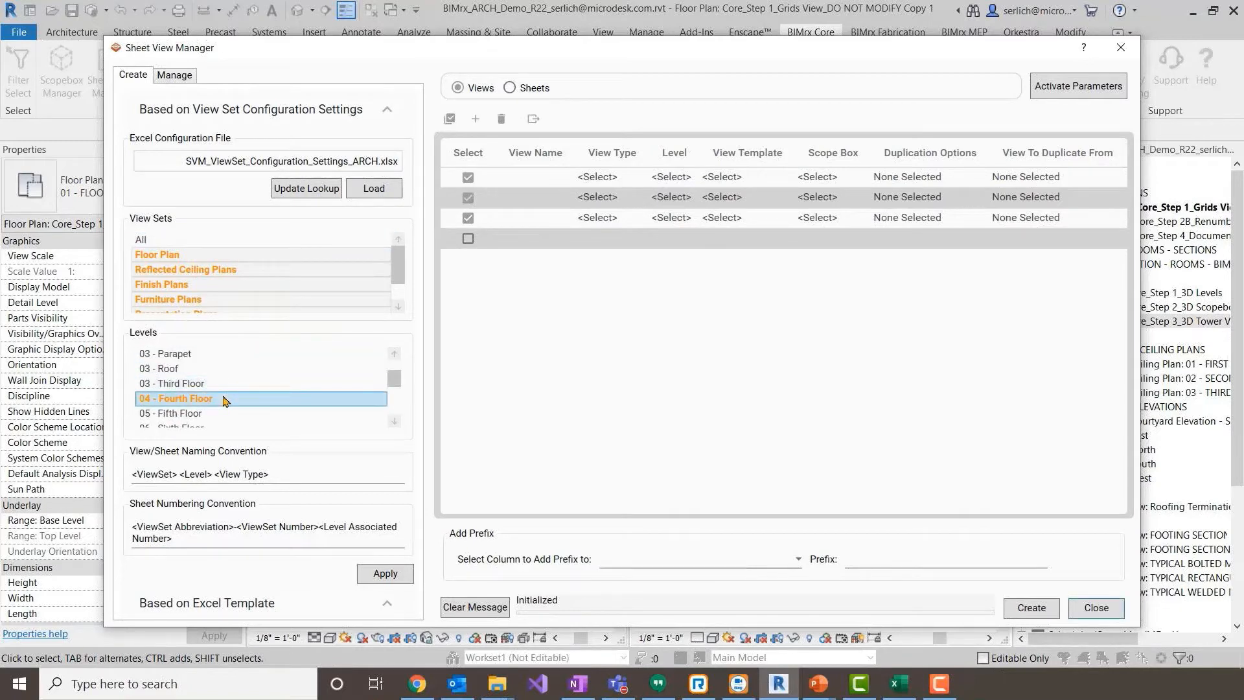
pyautogui.scroll(-3, 225, 399)
pyautogui.keyDown('shift'); pyautogui.click(225, 399); pyautogui.keyUp('shift')
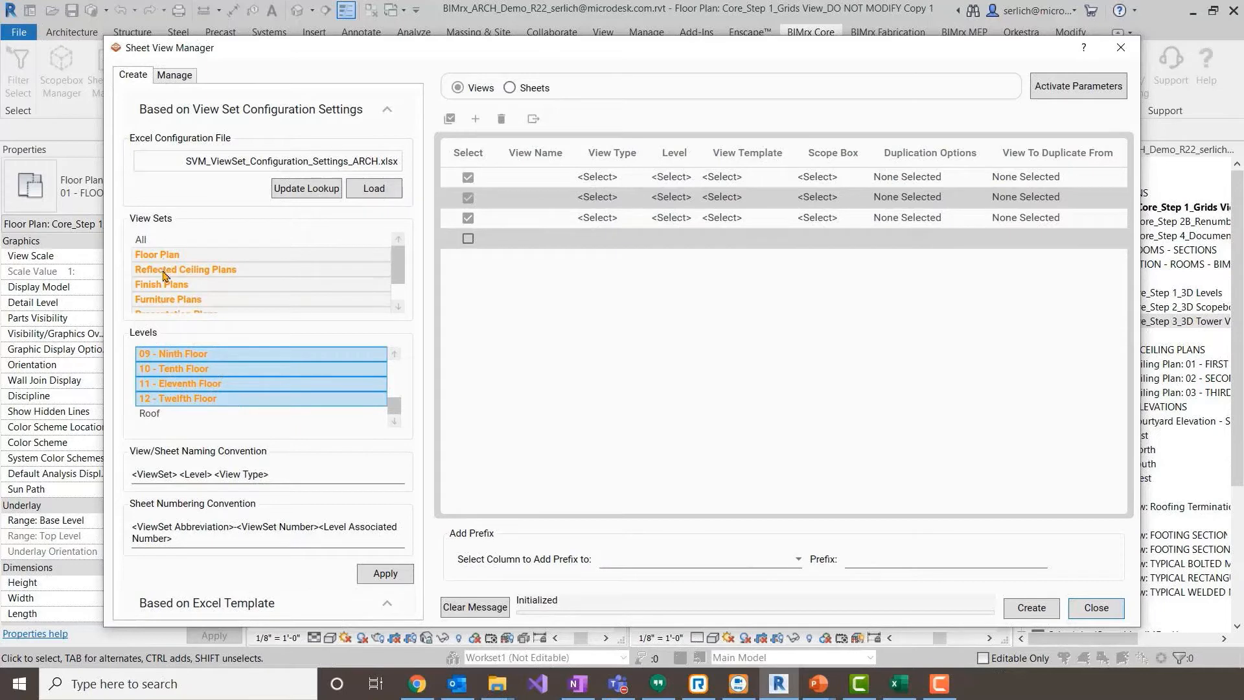
pyautogui.scroll(-1, 188, 283)
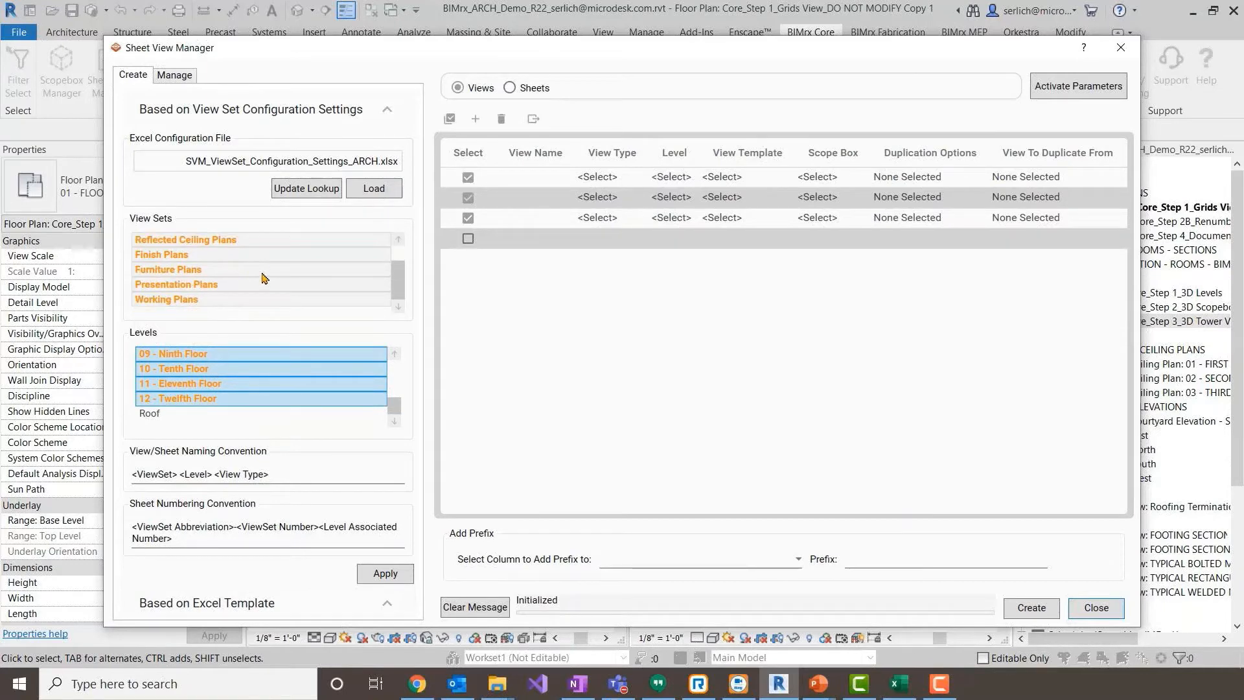
pyautogui.click(385, 573)
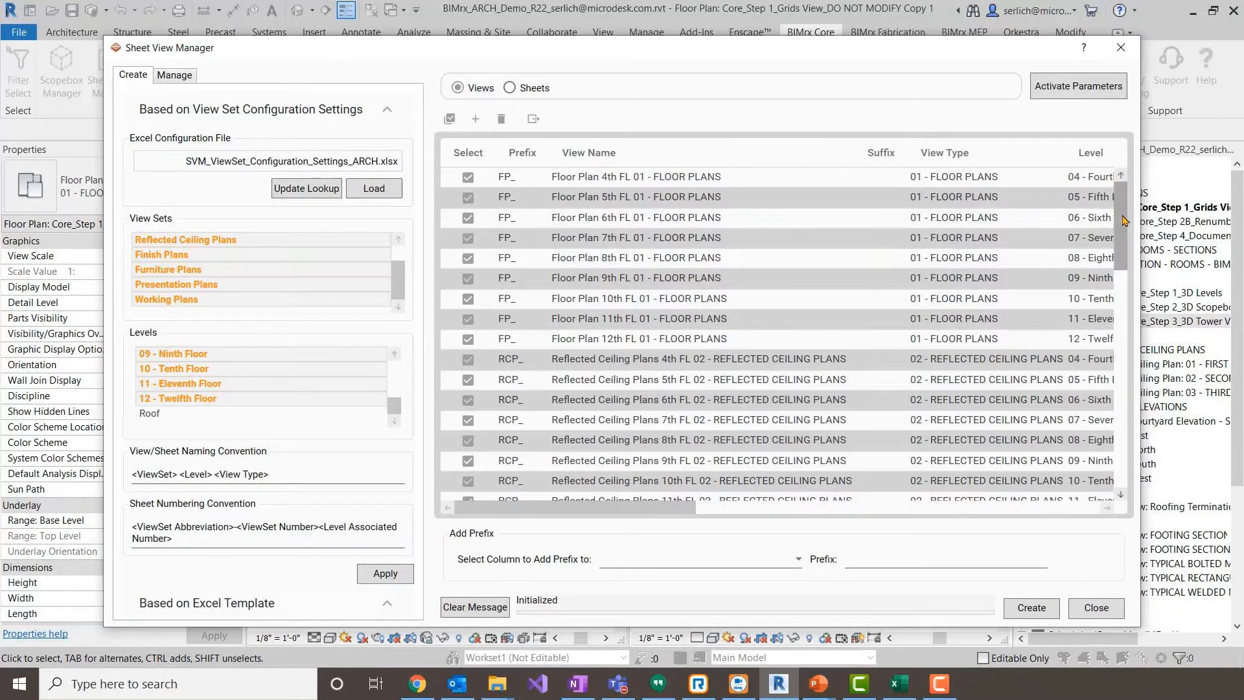
# - Create all the views listed in the Sheet View Manager and close the manager
pyautogui.moveTo(1126, 227)
pyautogui.mouseDown()
pyautogui.moveTo(1126, 442)
pyautogui.moveTo(1135, 212)
pyautogui.mouseUp()
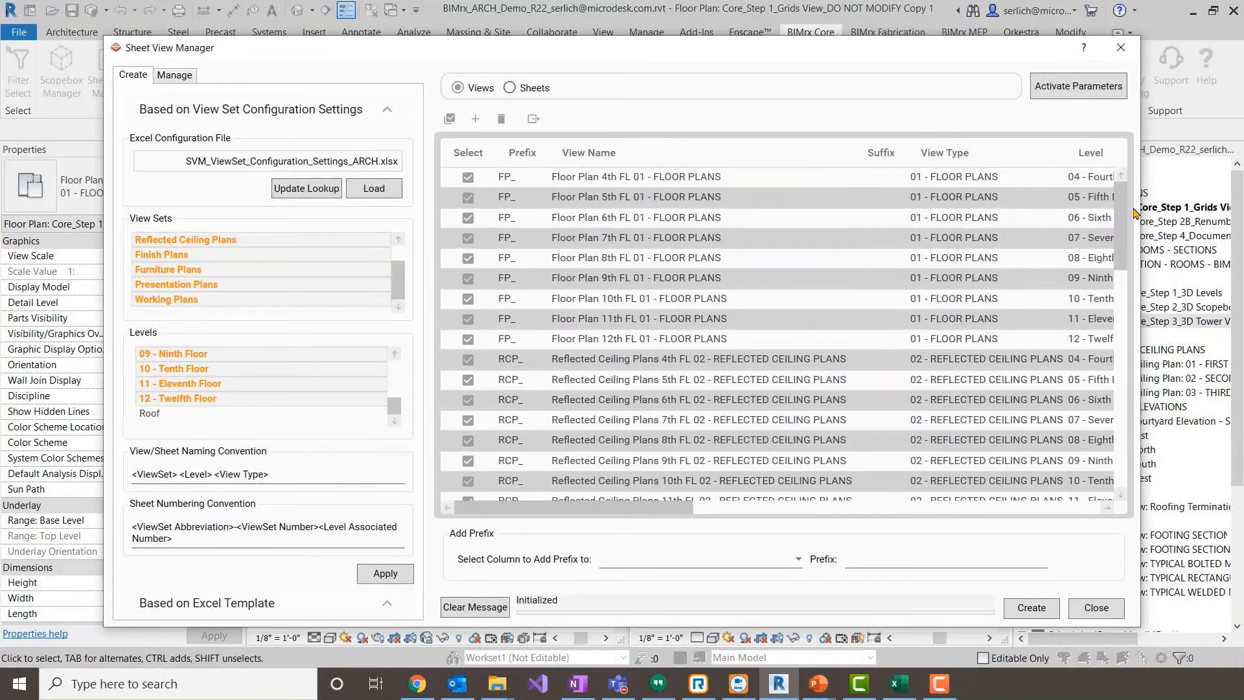
pyautogui.click(1049, 609)
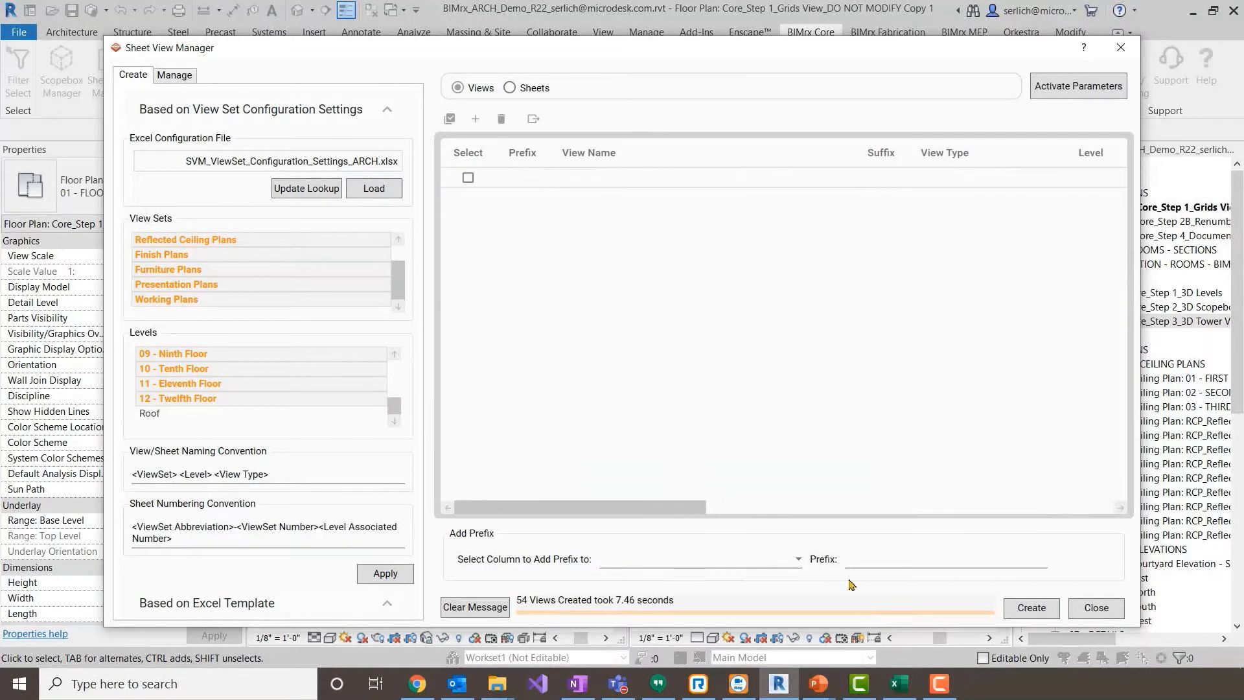
pyautogui.click(1089, 611)
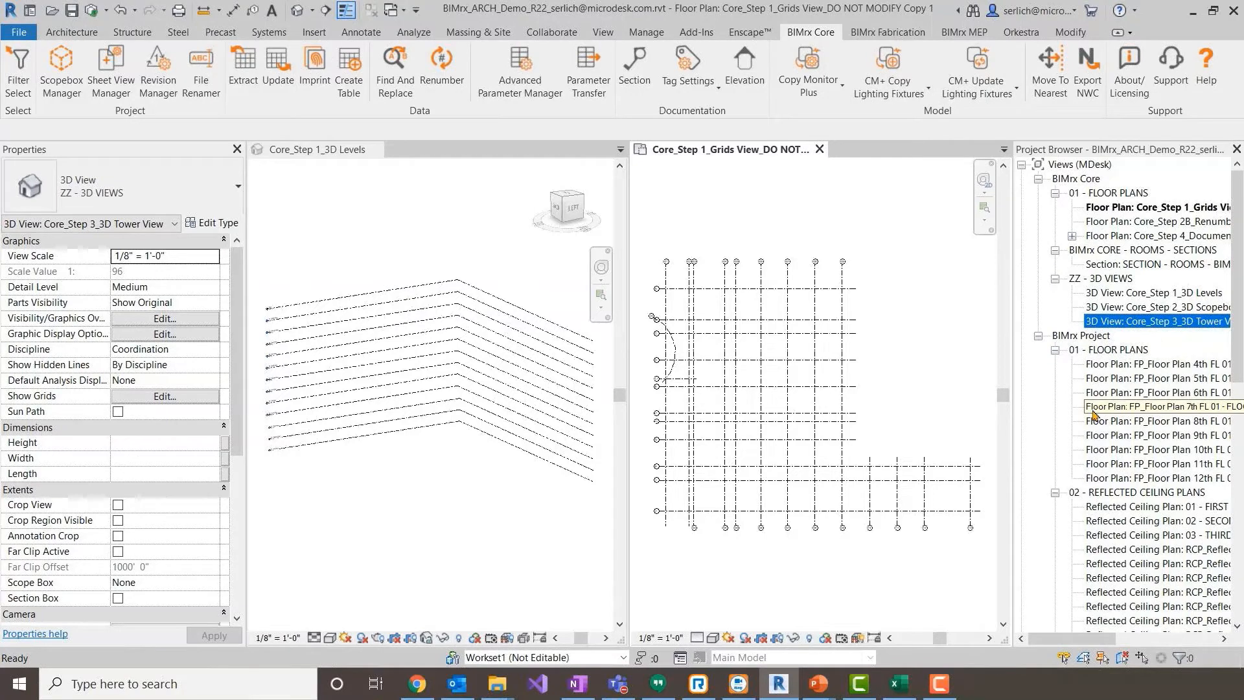
# - Close the Core_Step 1_Grids View and open the Core_Step 3_3D Tower View to examine the two towers and their scope boxes
pyautogui.click(820, 149)
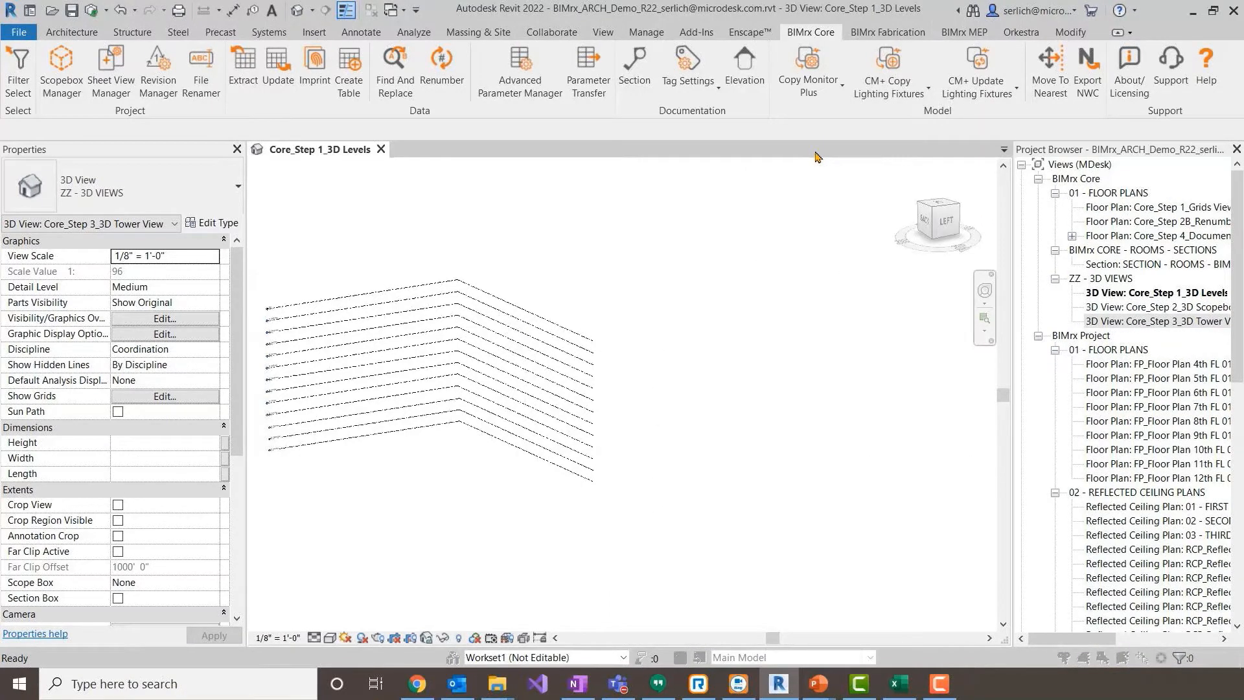
pyautogui.click(1120, 322)
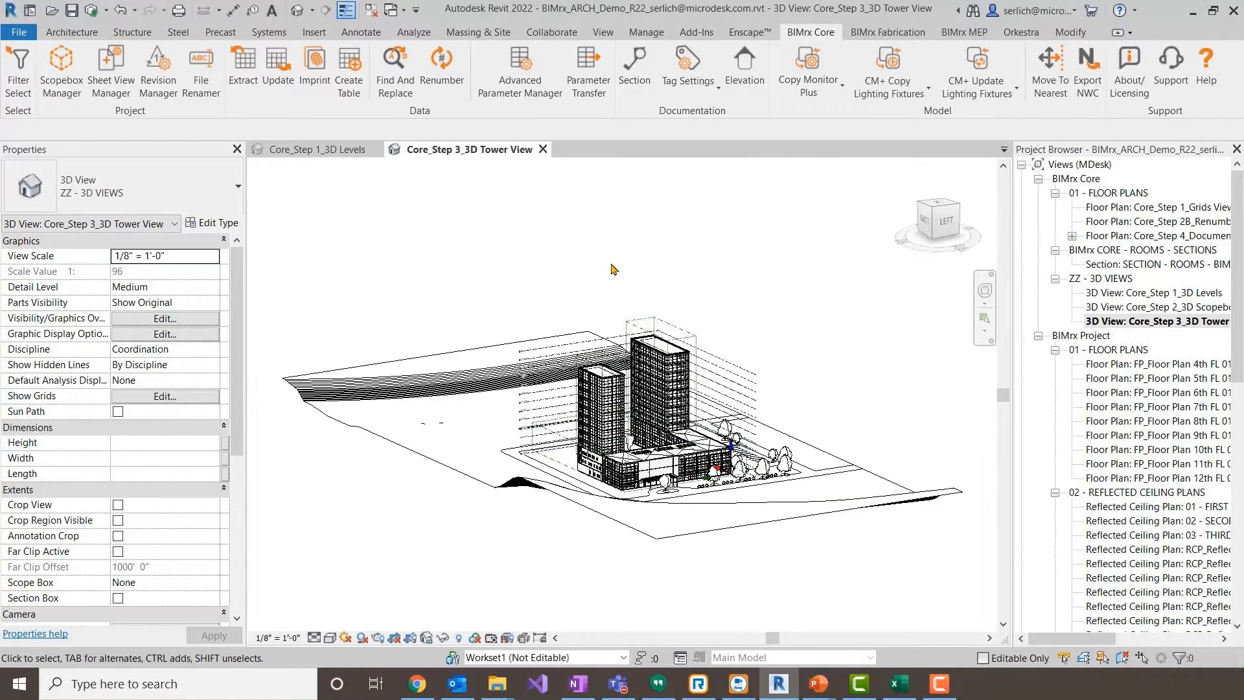
pyautogui.scroll(3, 658, 285)
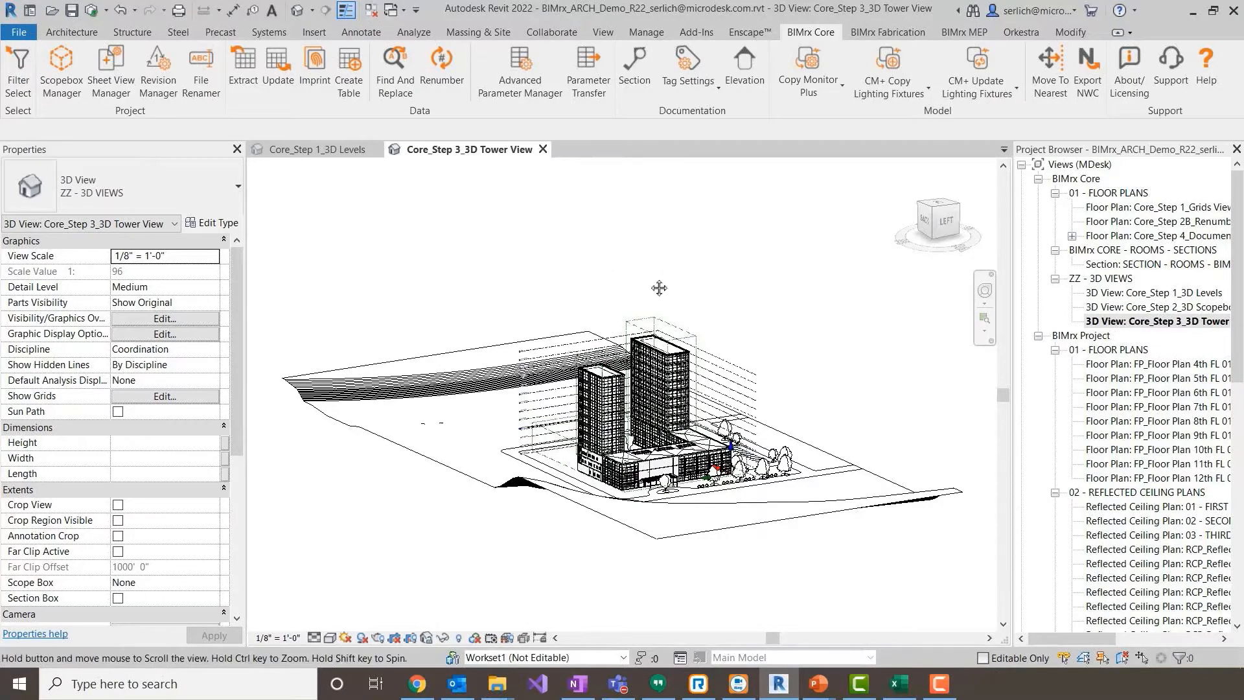
pyautogui.scroll(2, 651, 352)
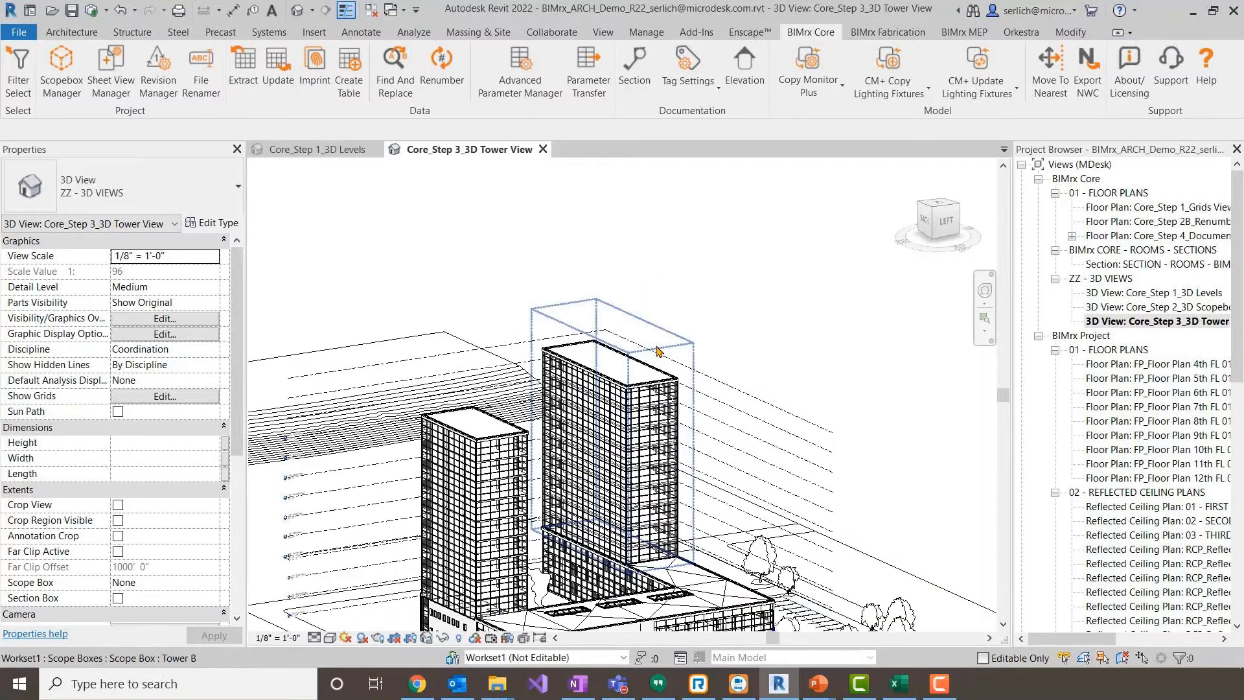
pyautogui.scroll(-4, 714, 286)
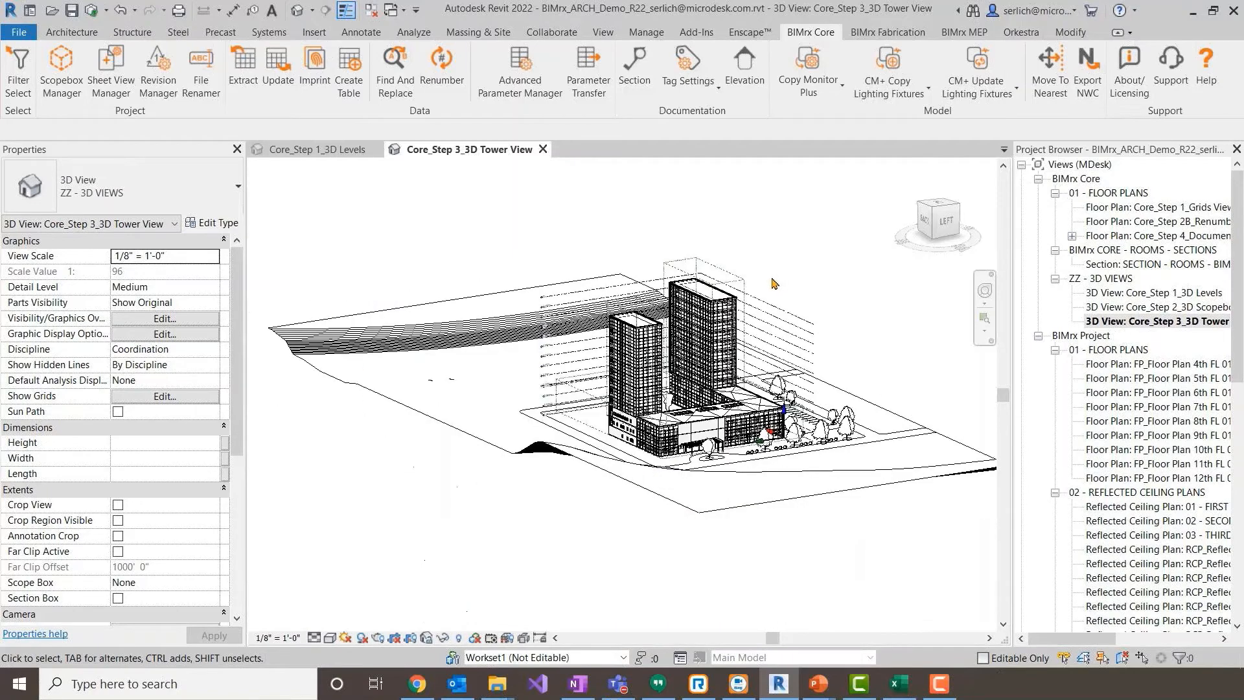
pyautogui.moveTo(773, 283); pyautogui.dragTo(758, 297, button='middle')
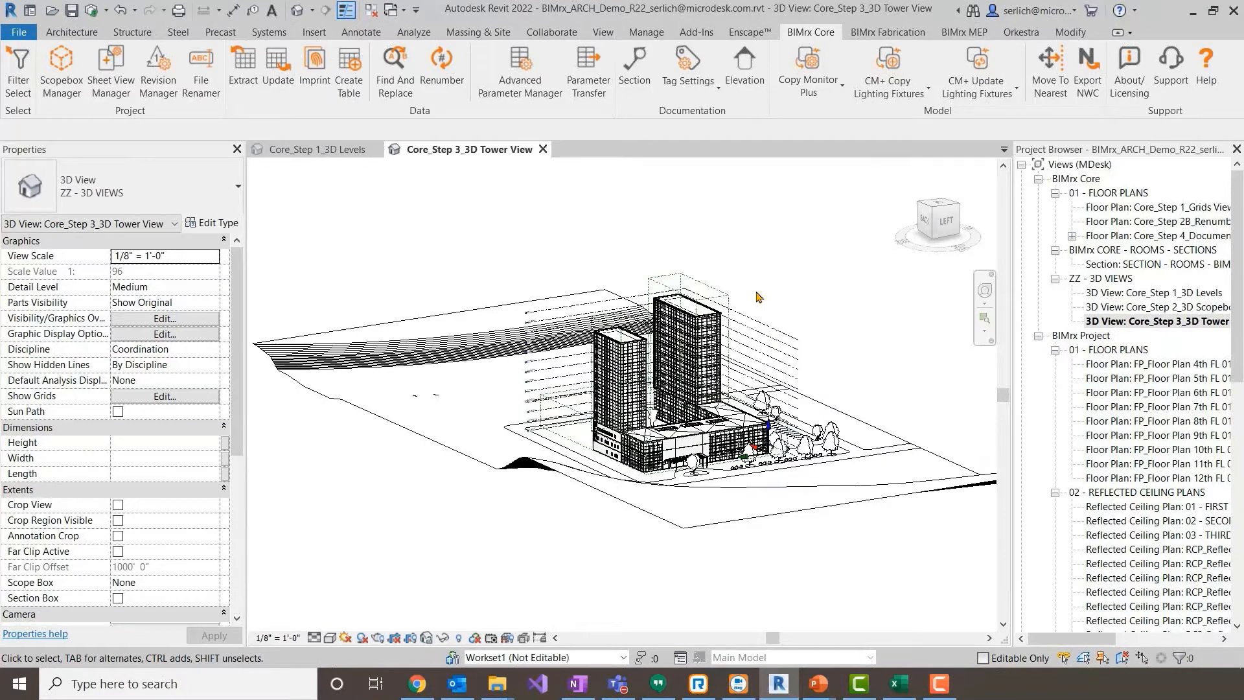
# - Open the Core_Step 2A_01 Floor - Room Finish Schedule and select the Base Finish cell of room 101
pyautogui.scroll(-7, 1076, 324)
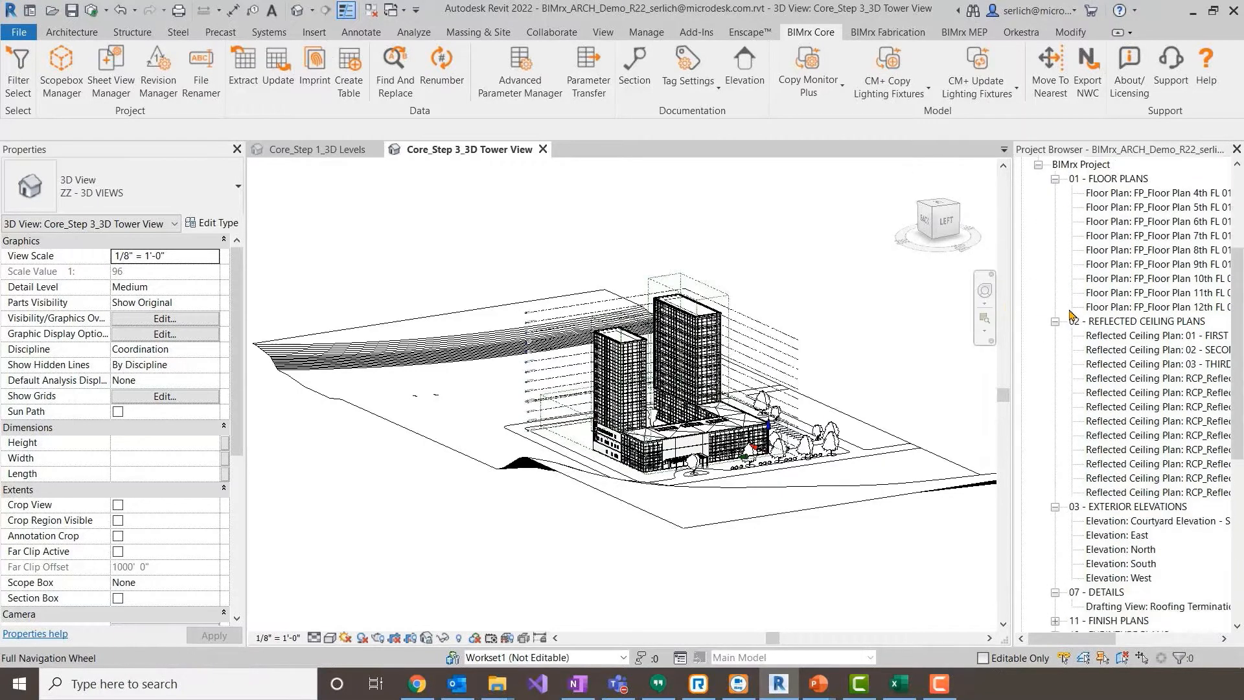
pyautogui.scroll(-5, 1078, 327)
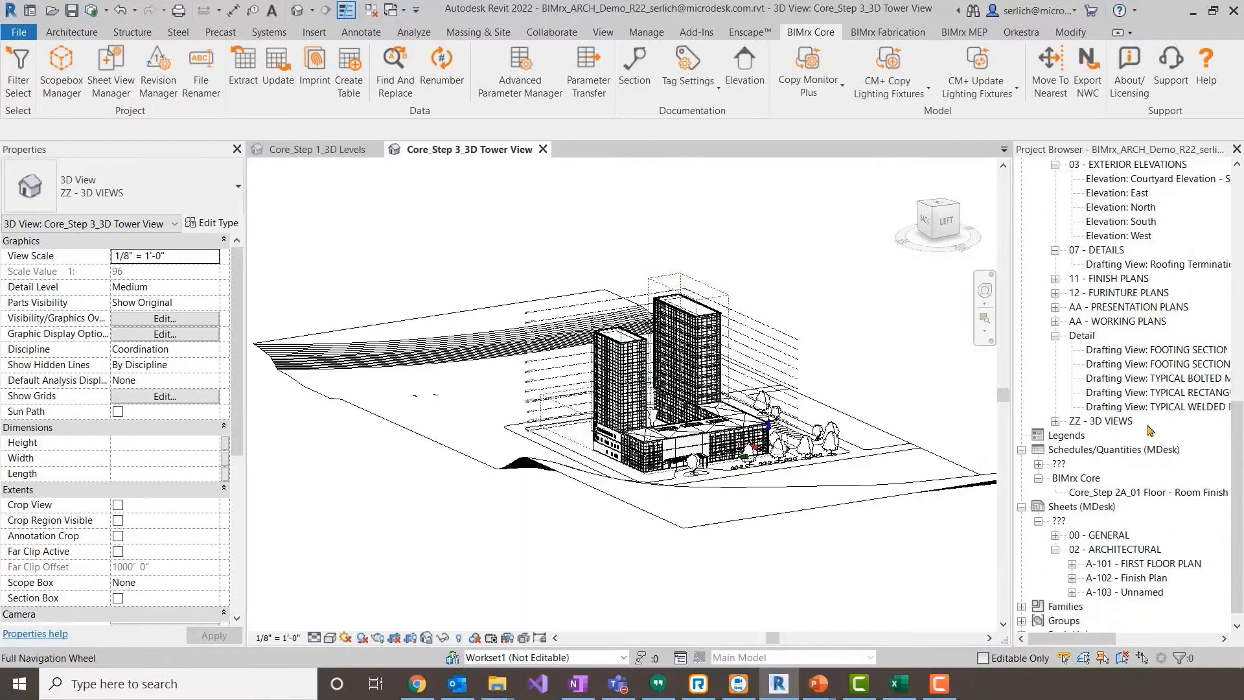
pyautogui.click(1156, 494)
pyautogui.doubleClick(1156, 494)
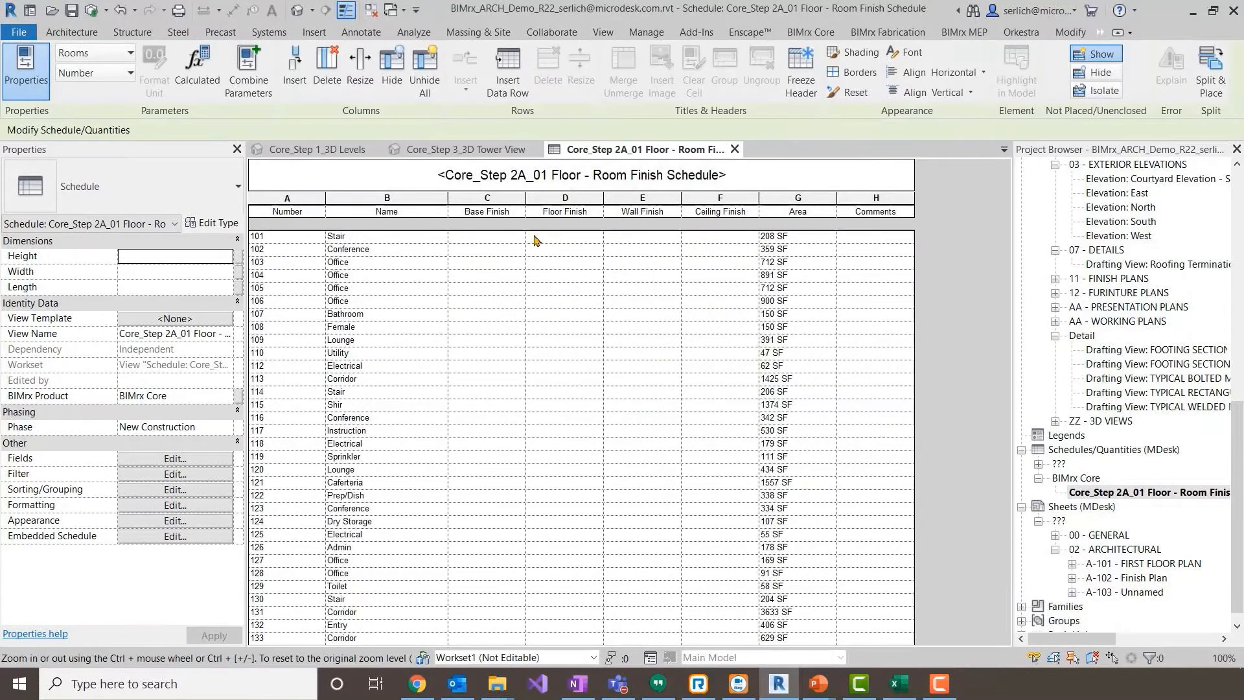
pyautogui.click(516, 240)
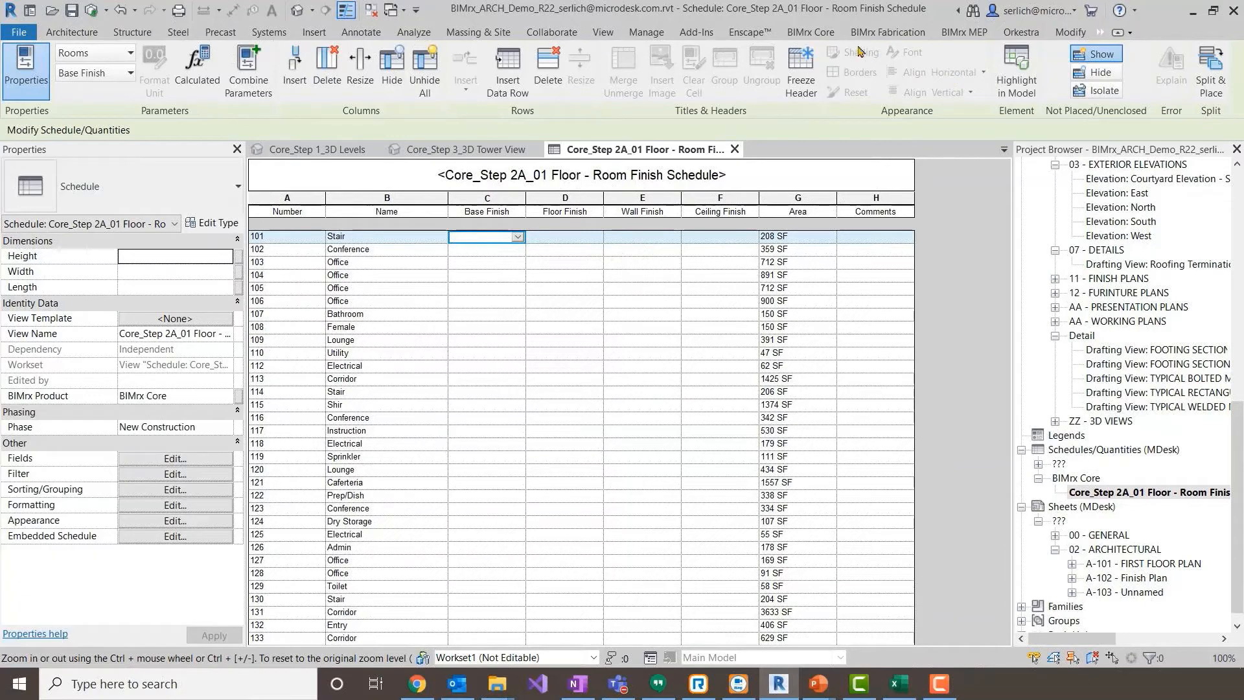
# - Set up a BIMrx extract of the Core_Step 2A_01 Floor - Room Finish Schedule with Export Type Parameters turned off
pyautogui.click(811, 34)
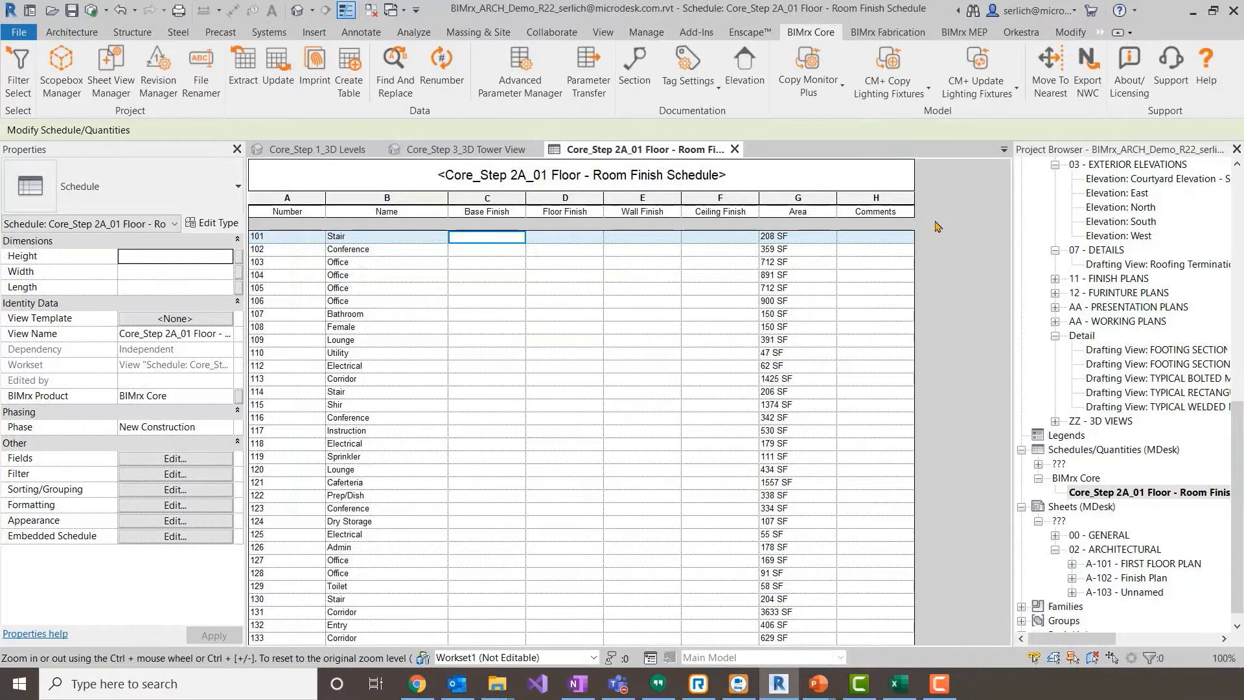
pyautogui.click(244, 71)
pyautogui.click(564, 207)
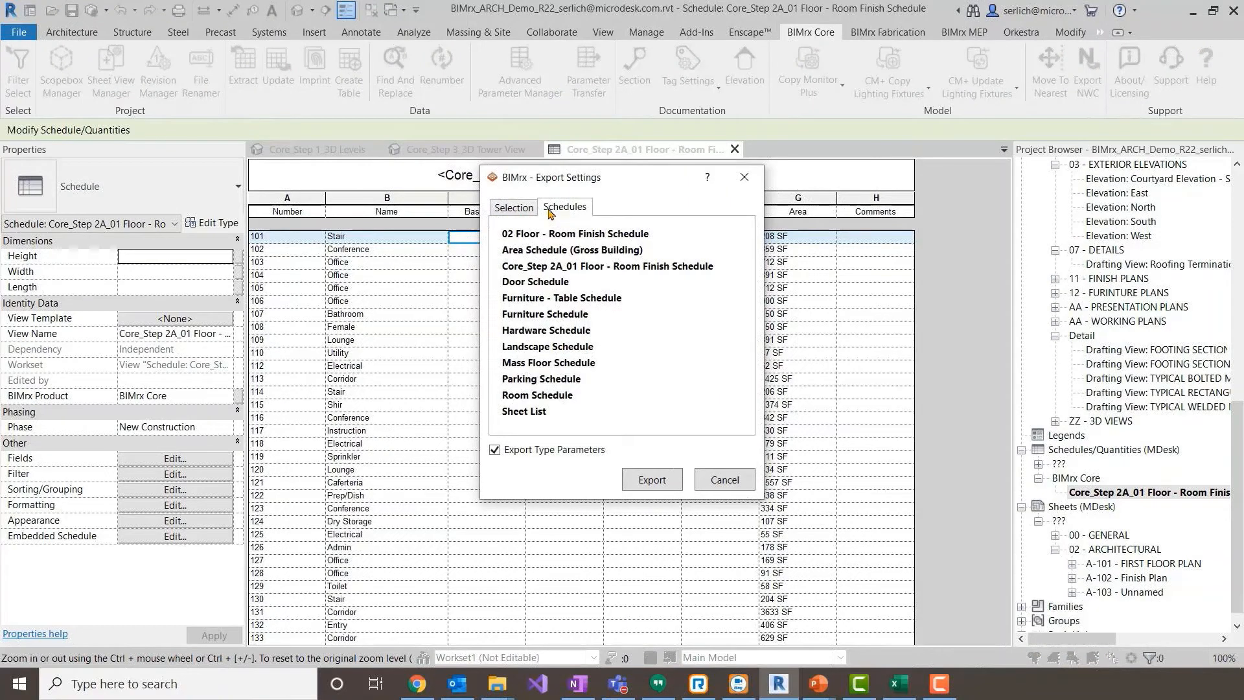
pyautogui.click(506, 207)
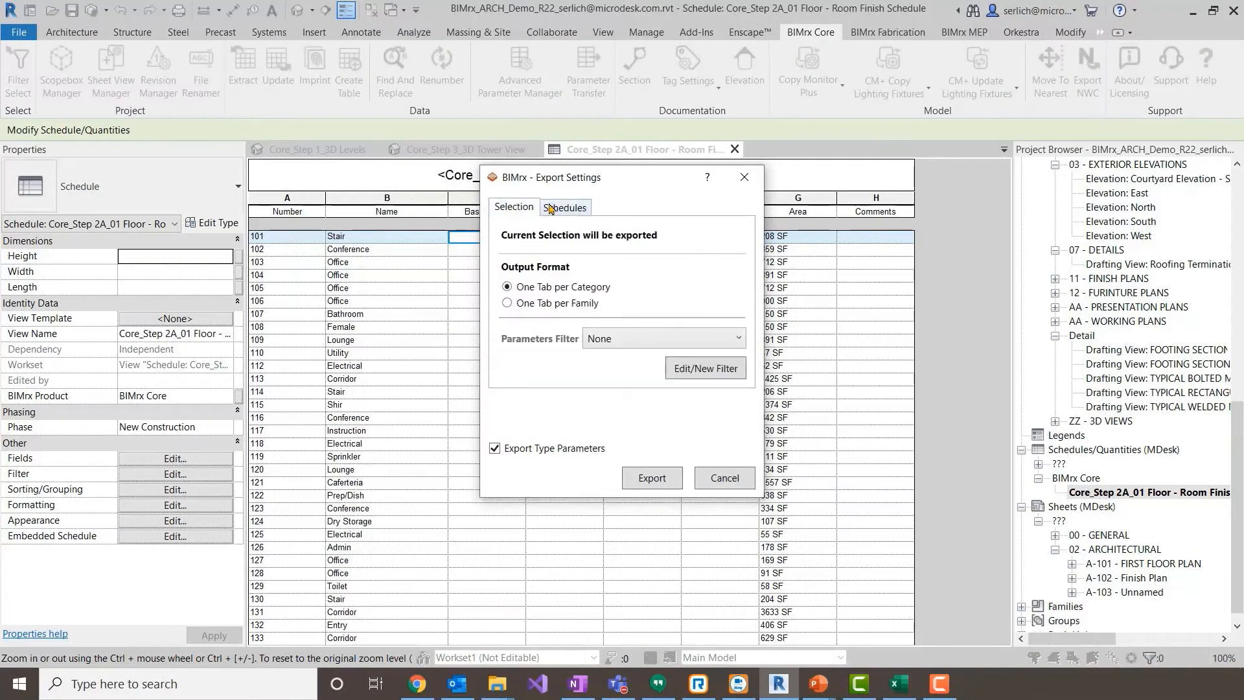
pyautogui.click(567, 207)
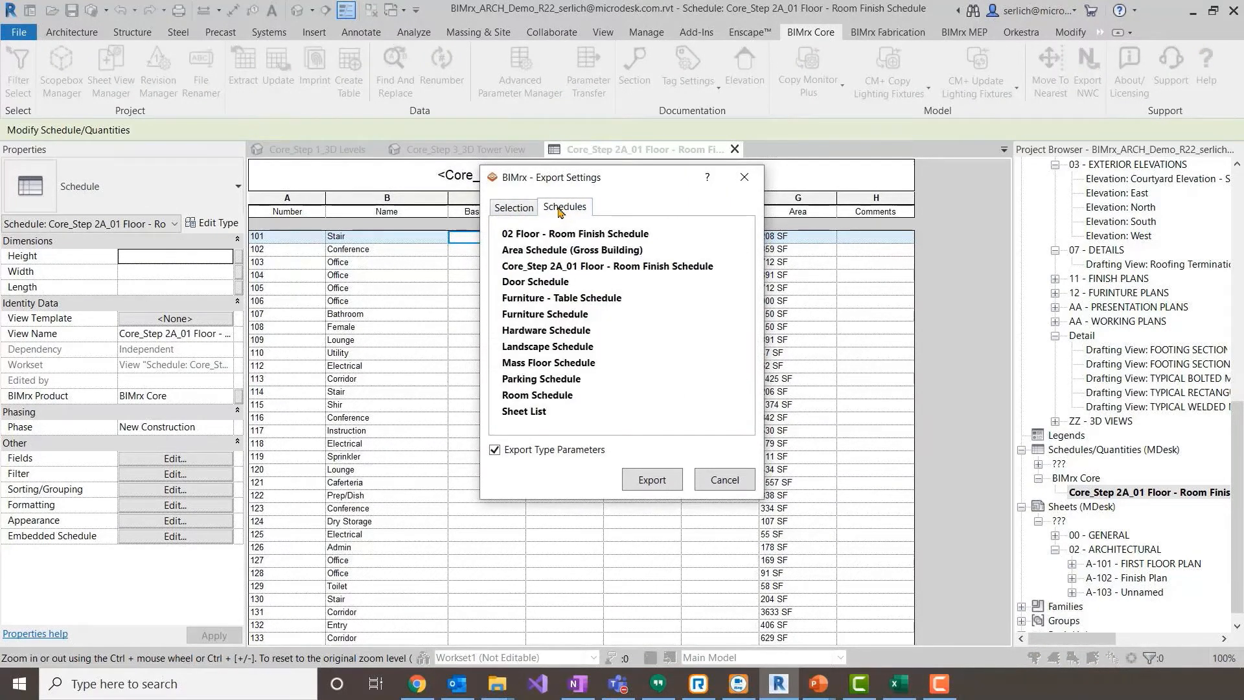
pyautogui.click(576, 270)
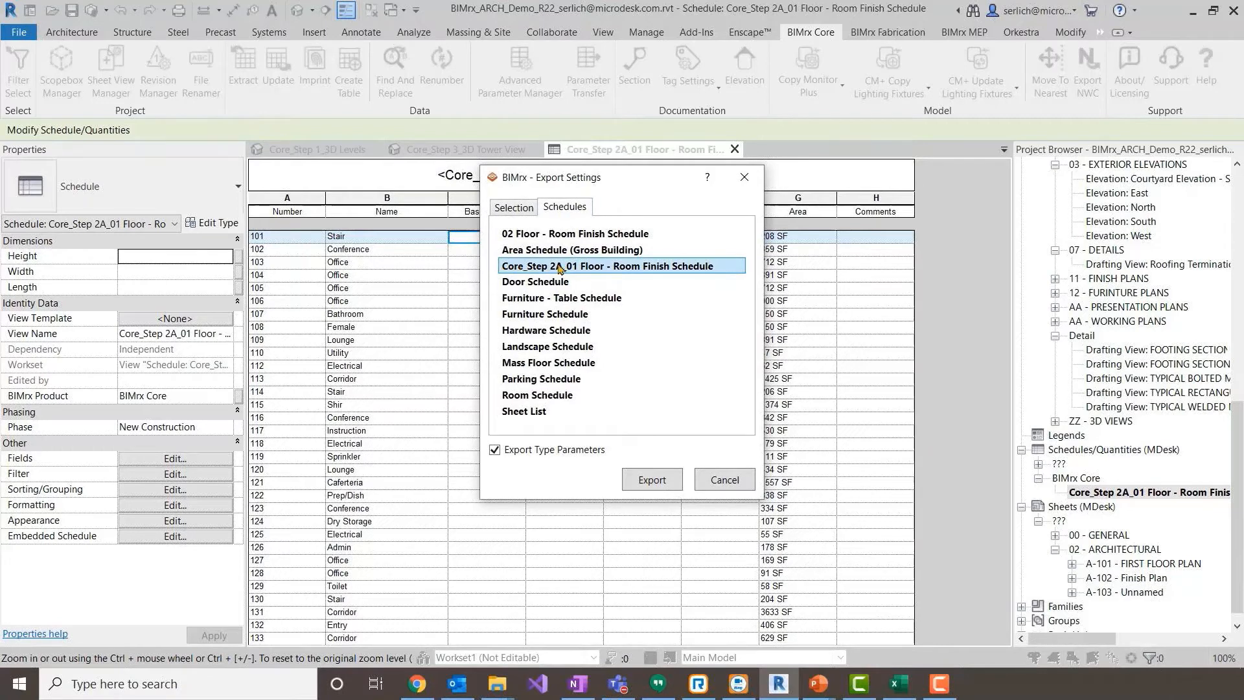
pyautogui.click(586, 452)
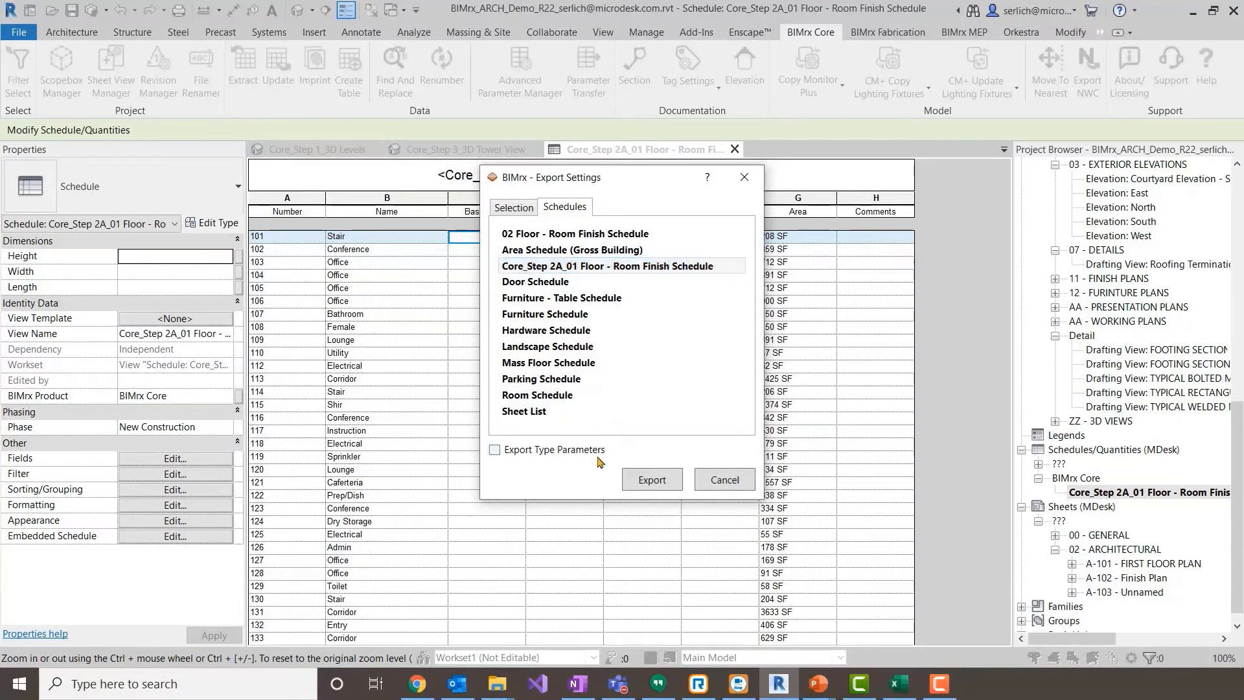
# - Export the schedule as Room Finish.xlsm in the BIMrx Core Demo folder, replacing the existing file
pyautogui.click(665, 479)
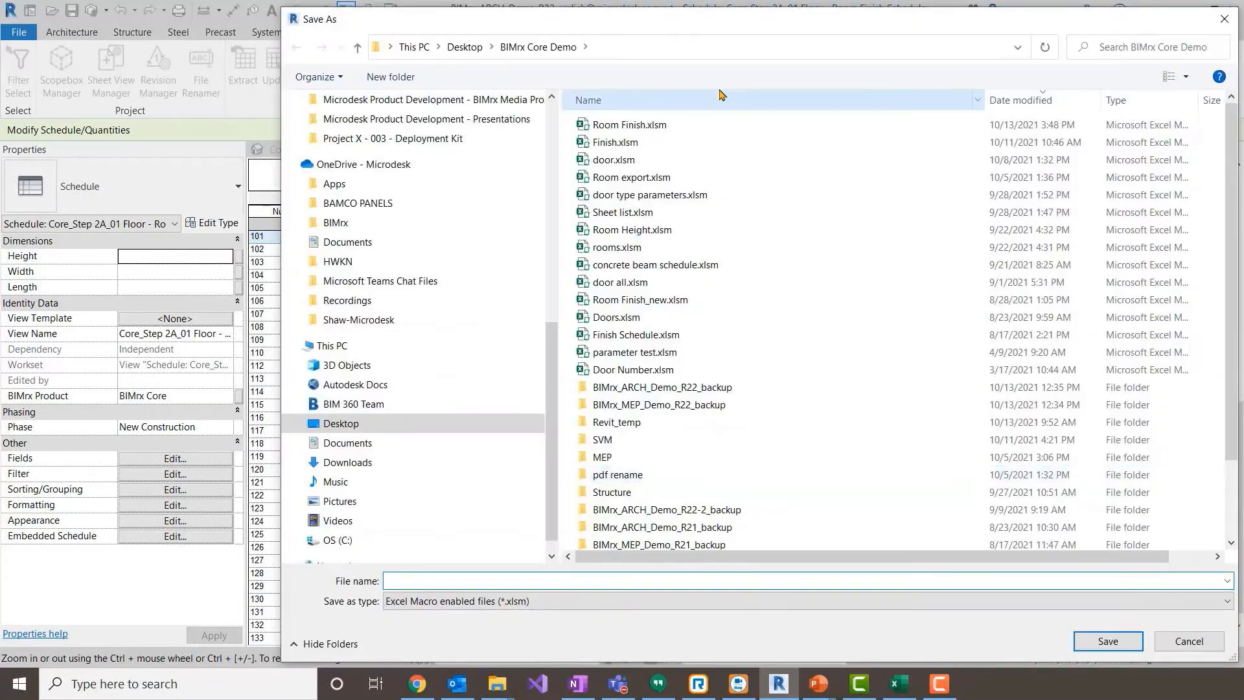
pyautogui.click(649, 124)
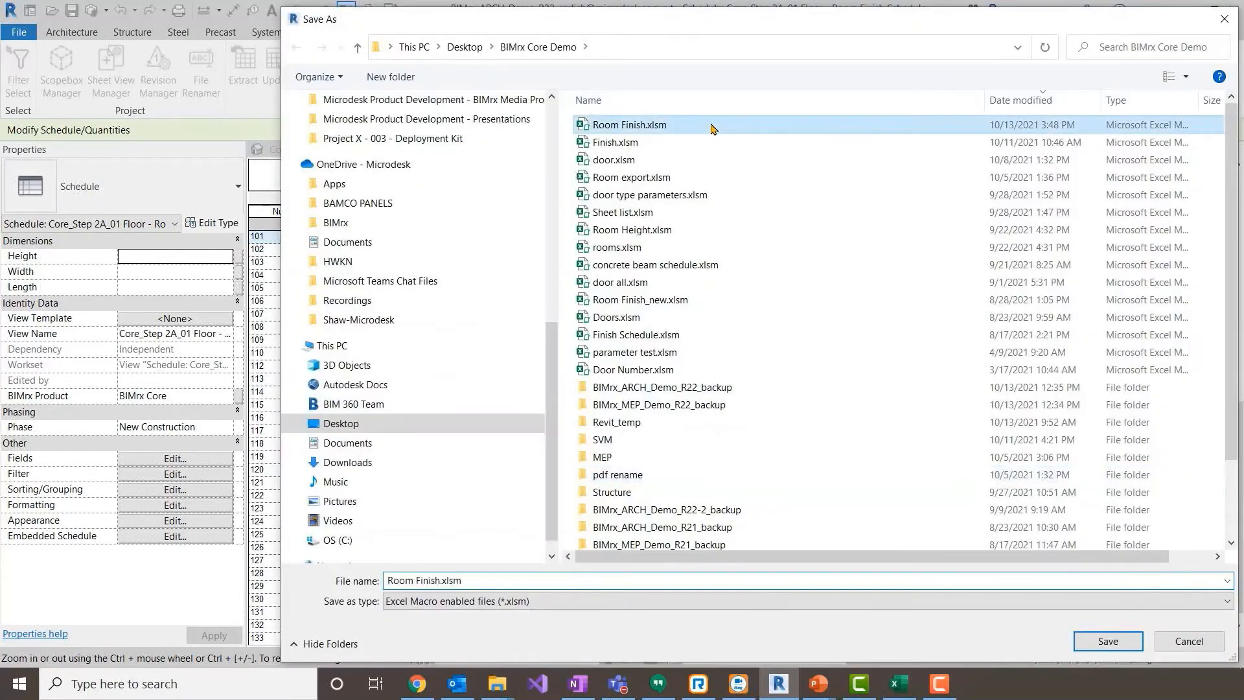
pyautogui.click(1106, 638)
pyautogui.click(658, 344)
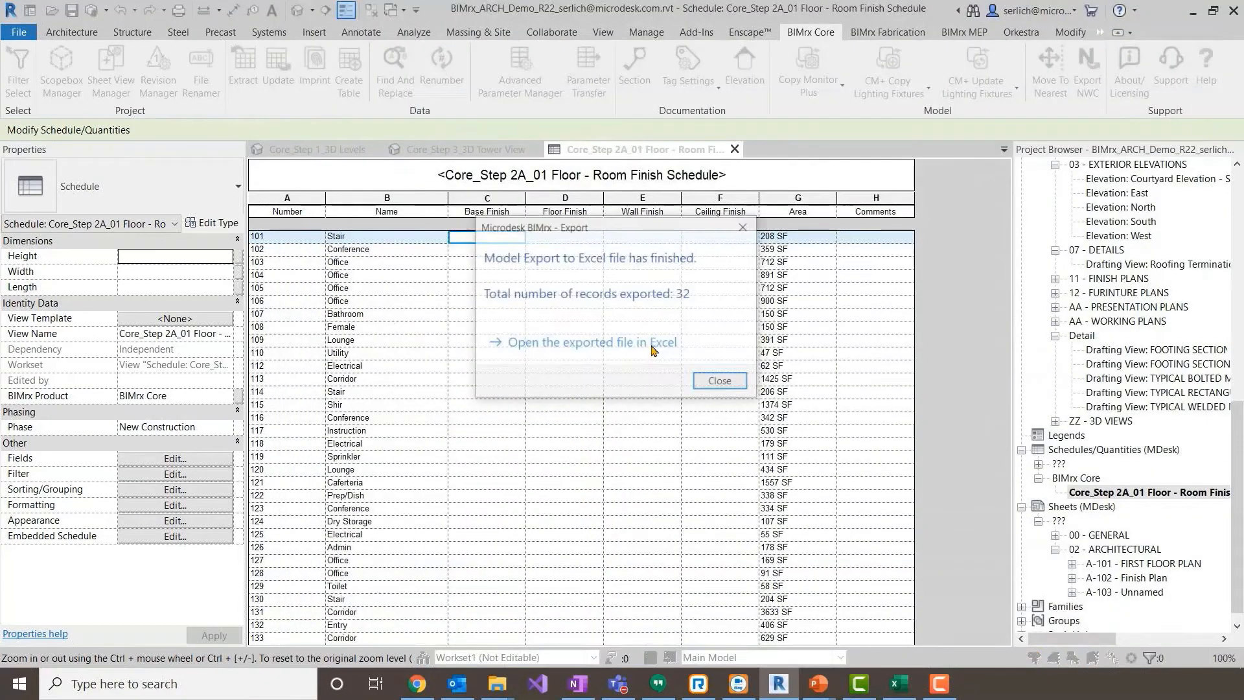
pyautogui.click(652, 345)
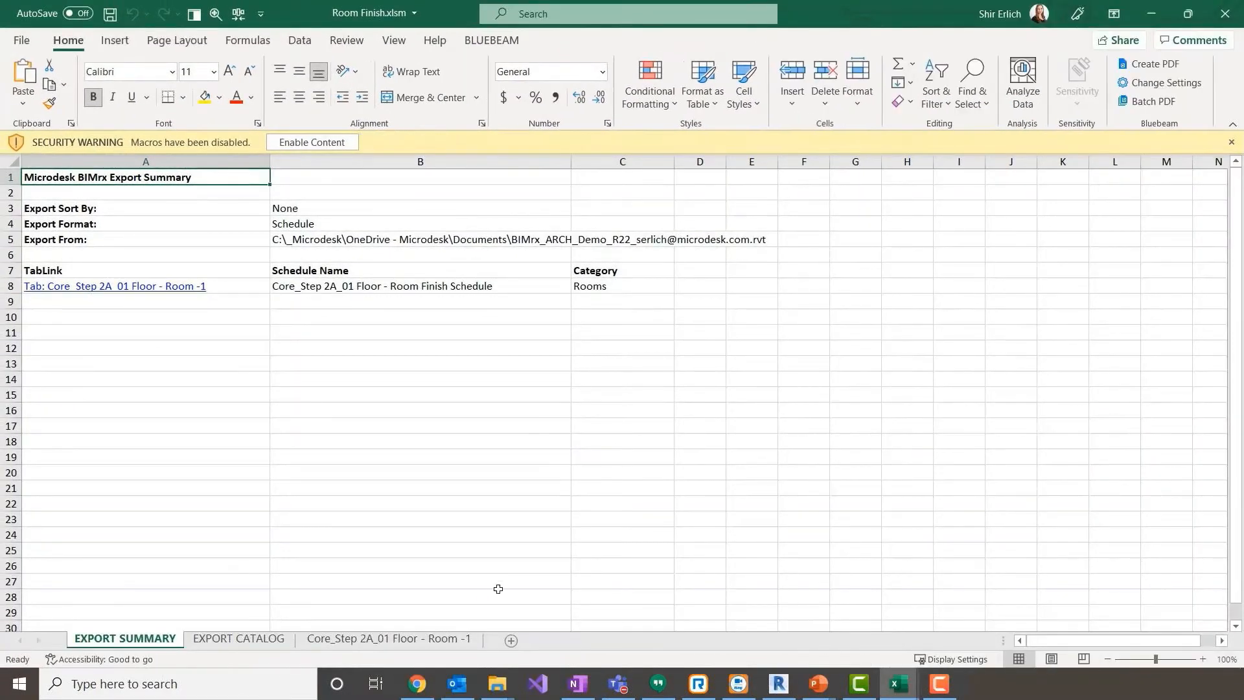
# - In Excel, fill the Base, Floor, Wall and Ceiling Finish columns with "Finish" for rooms 101 to 133 on the exported schedule's sheet
pyautogui.click(409, 640)
pyautogui.click(270, 211)
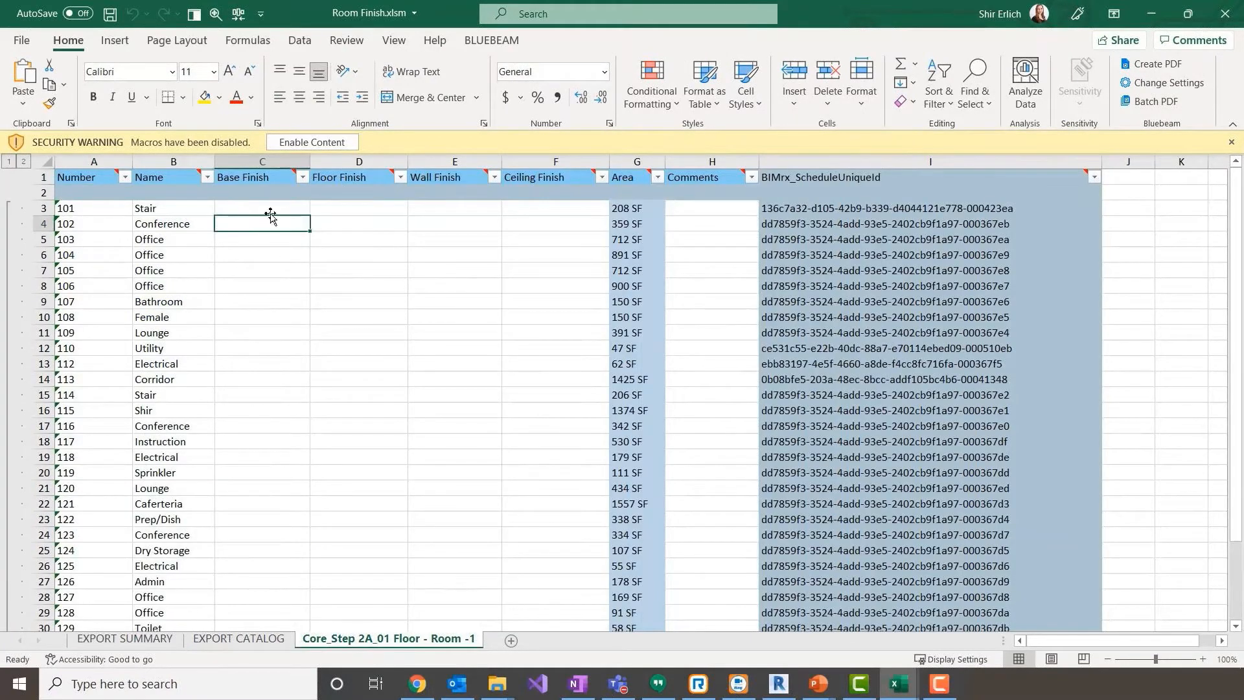
pyautogui.write('Finish')
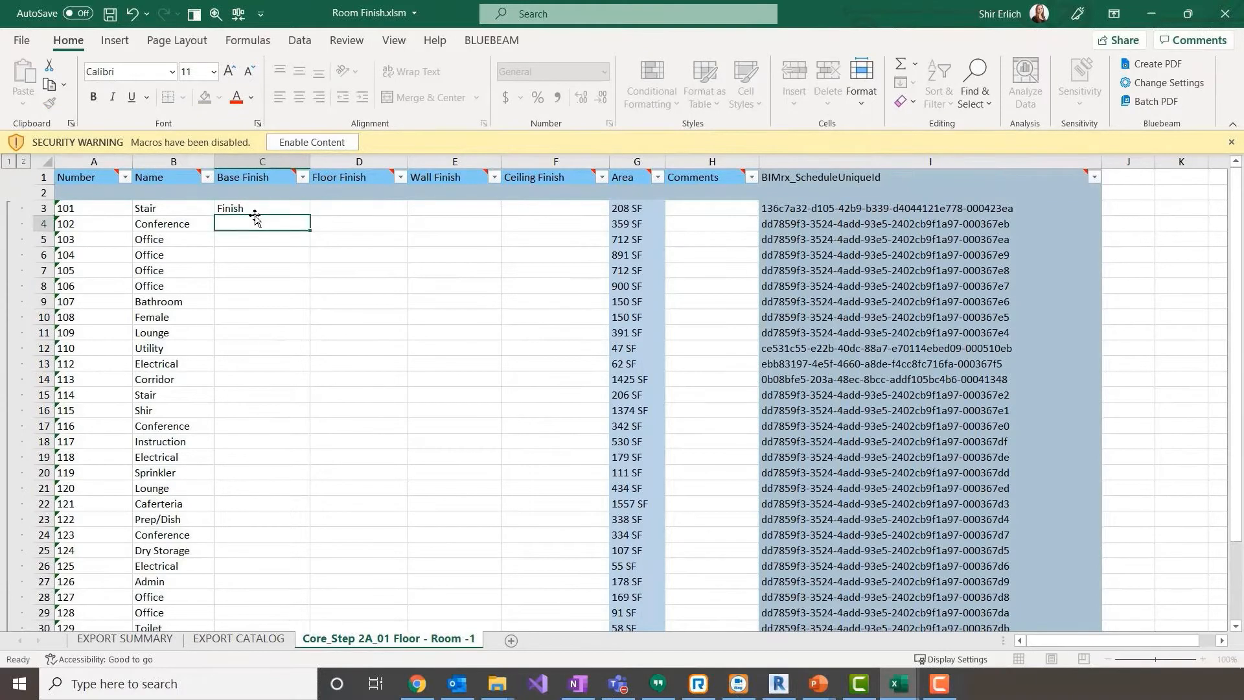
pyautogui.hotkey('ctrl', 'Return')
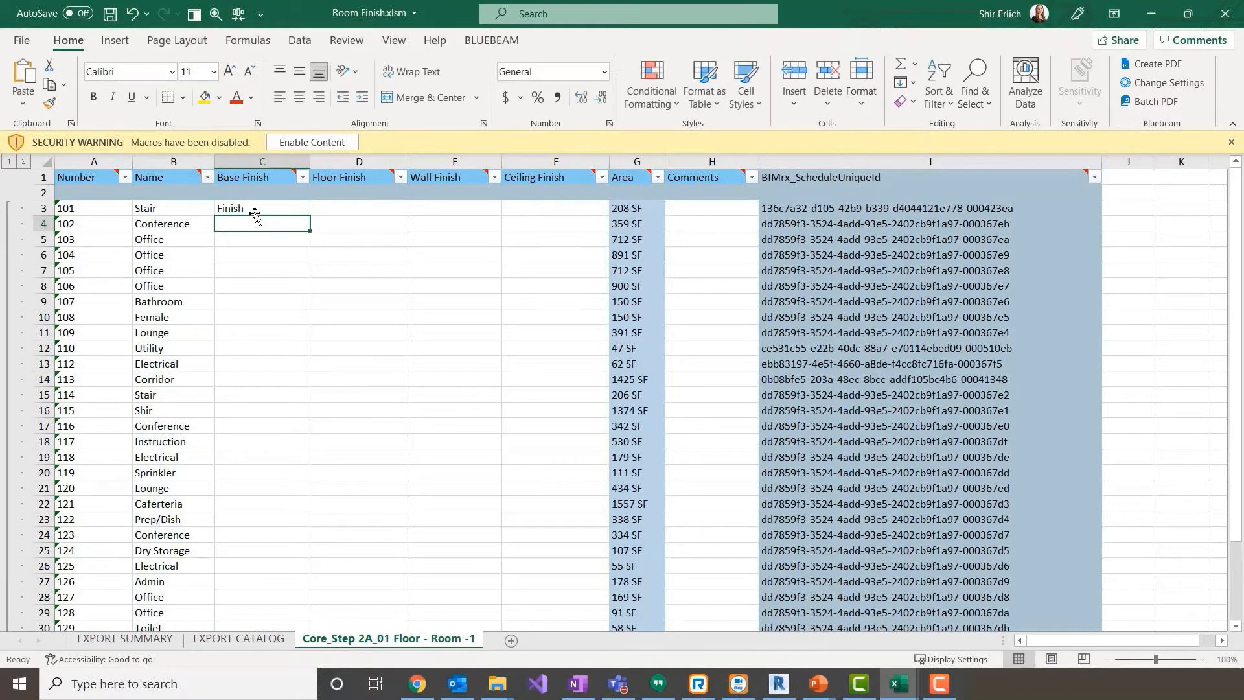
pyautogui.moveTo(310, 216); pyautogui.dragTo(568, 587)
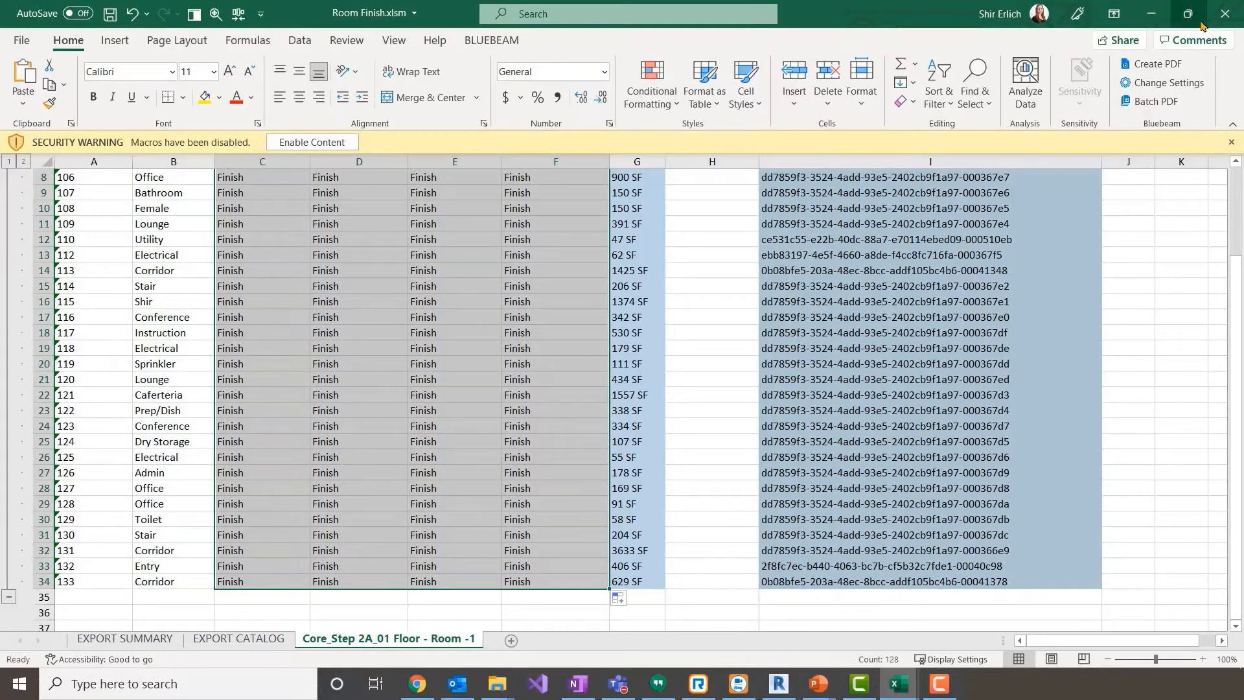
# - Save and close Room Finish.xlsm, and update the Revit room finish schedule from that workbook
pyautogui.click(1225, 13)
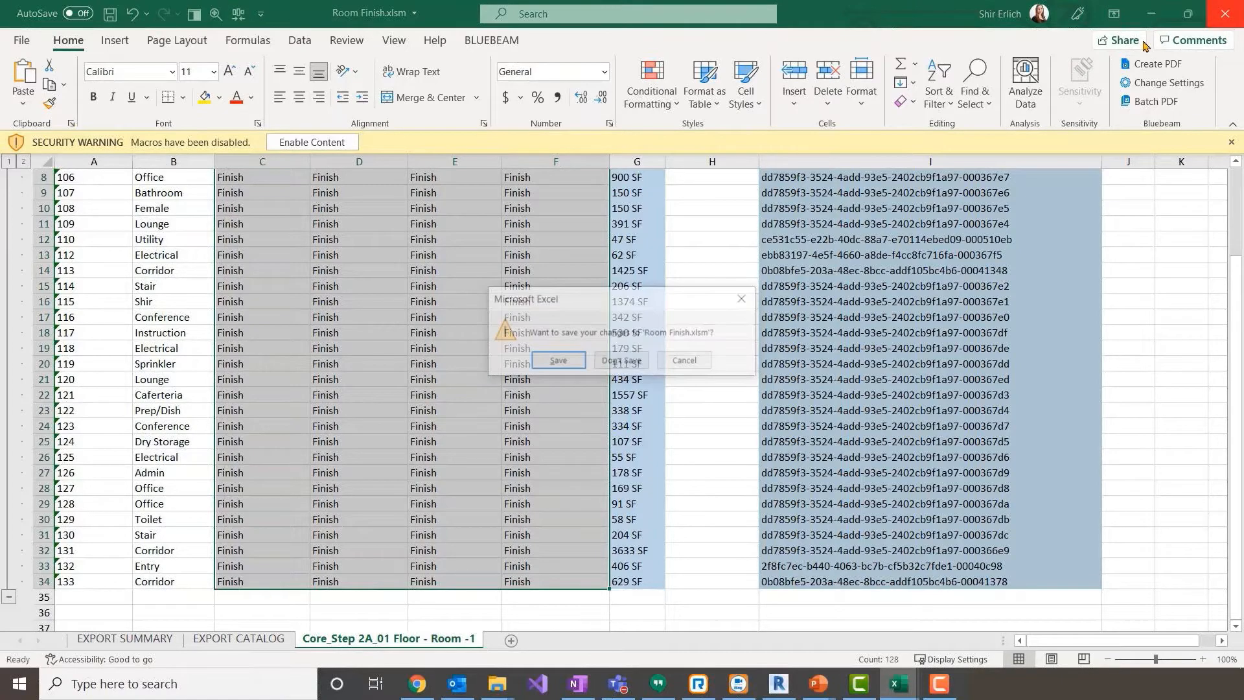
pyautogui.click(557, 361)
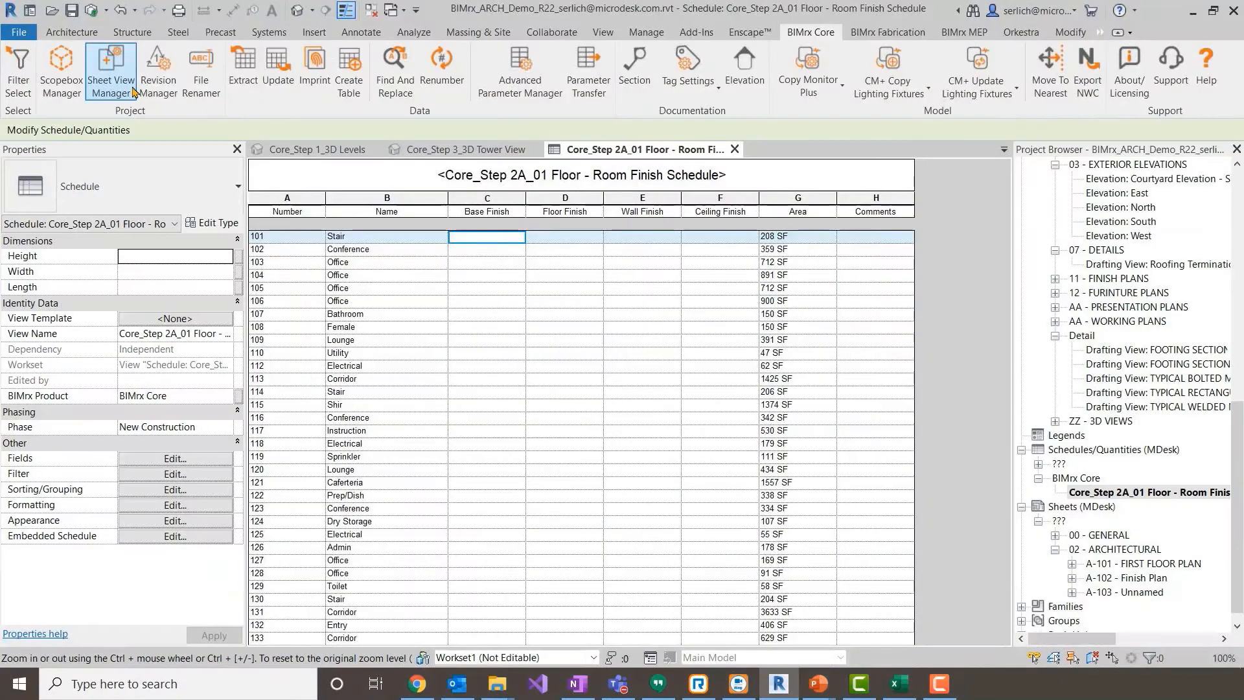
pyautogui.click(278, 71)
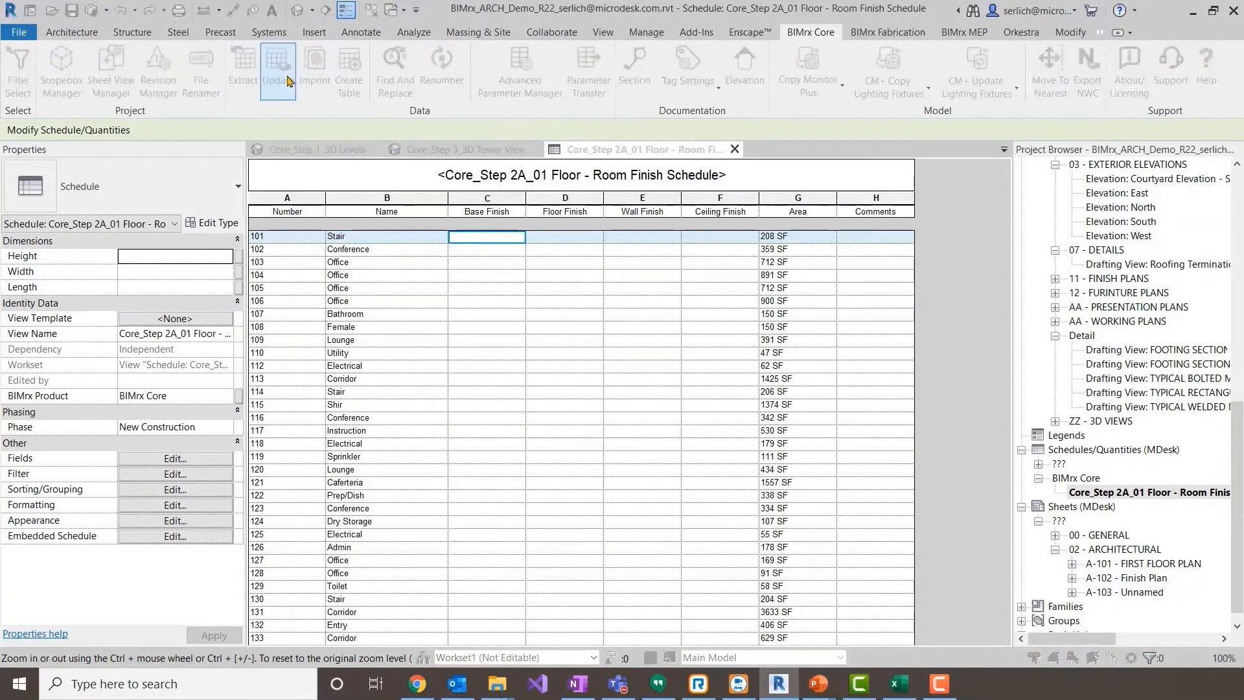
pyautogui.doubleClick(772, 125)
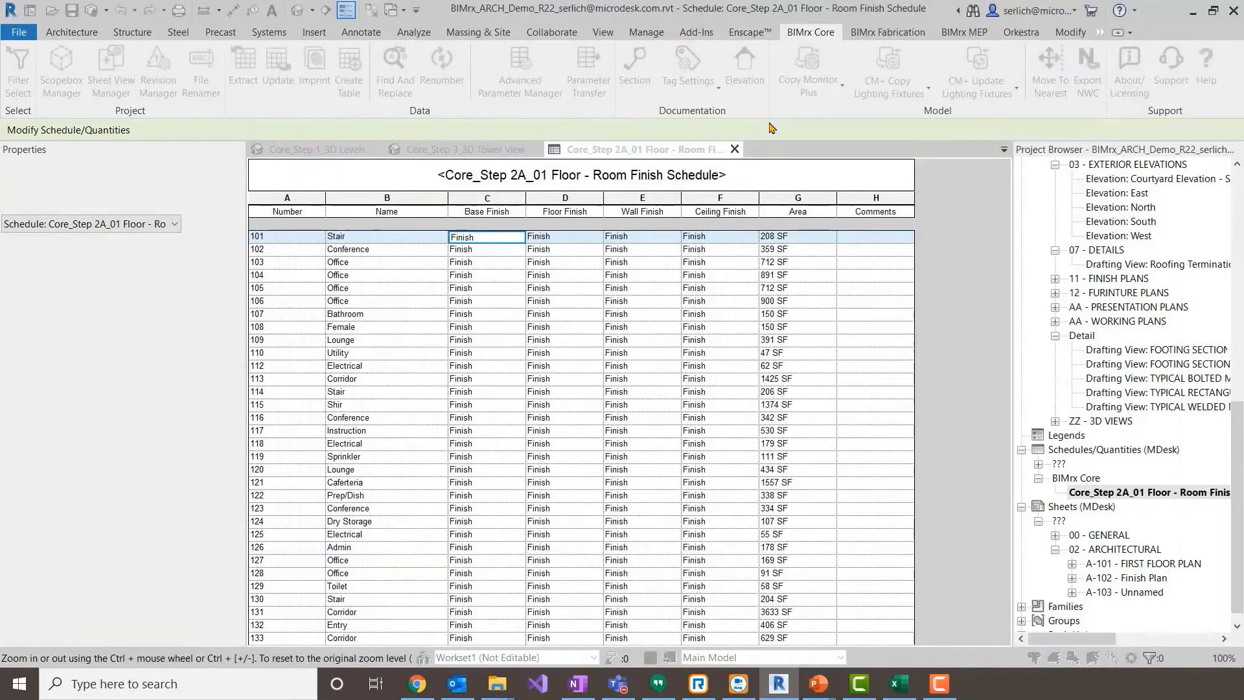
# - Finish the schedule update and open the Core_Step 2B_Renumber Doors Level 01 floor plan
pyautogui.press('Return')
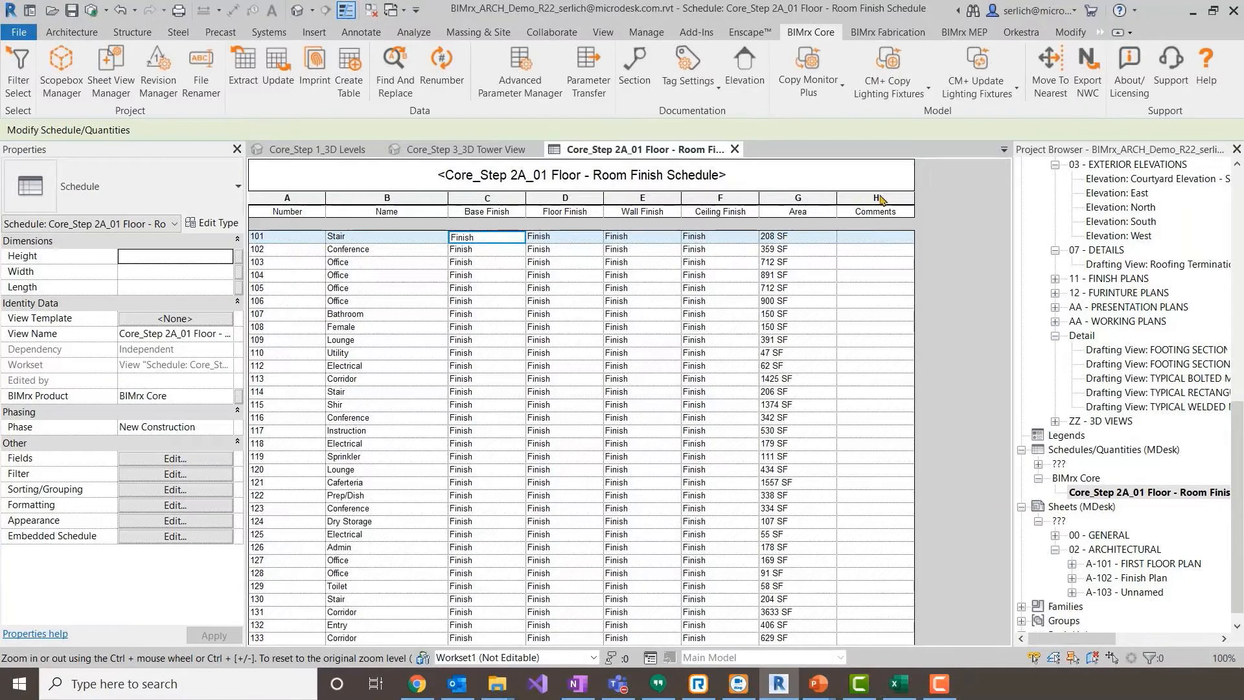
pyautogui.click(1221, 424)
pyautogui.click(1199, 351)
pyautogui.moveTo(1238, 434); pyautogui.dragTo(1239, 210)
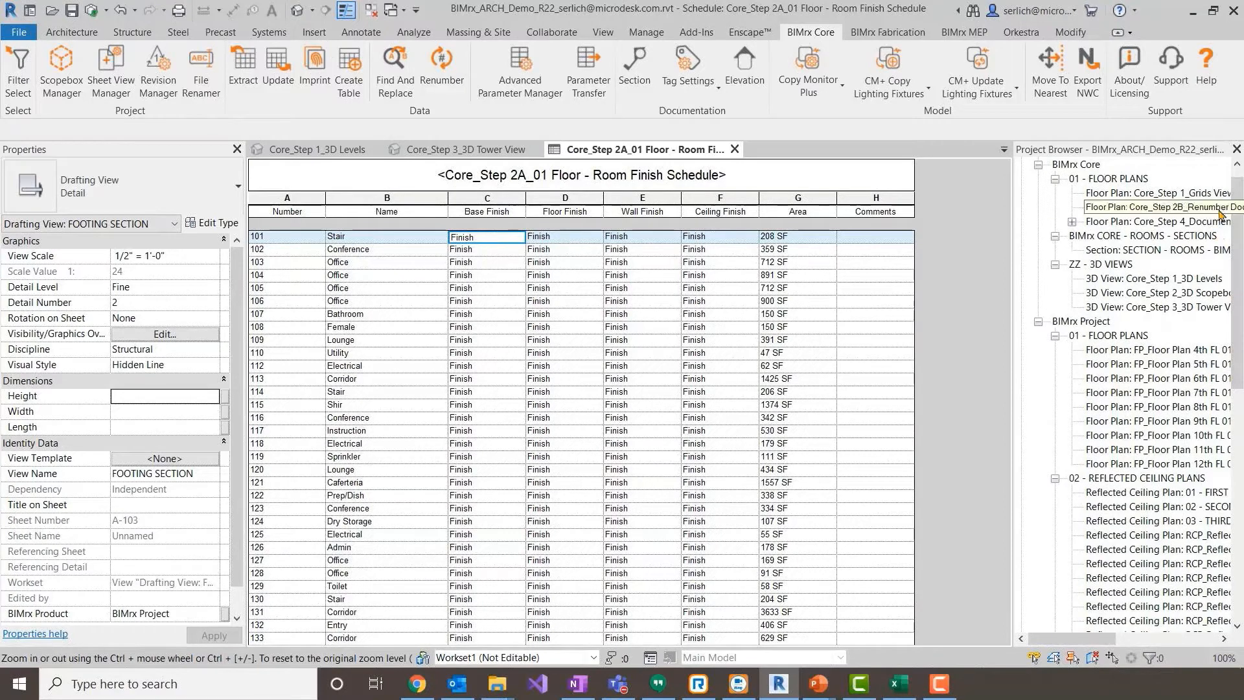
pyautogui.click(1219, 208)
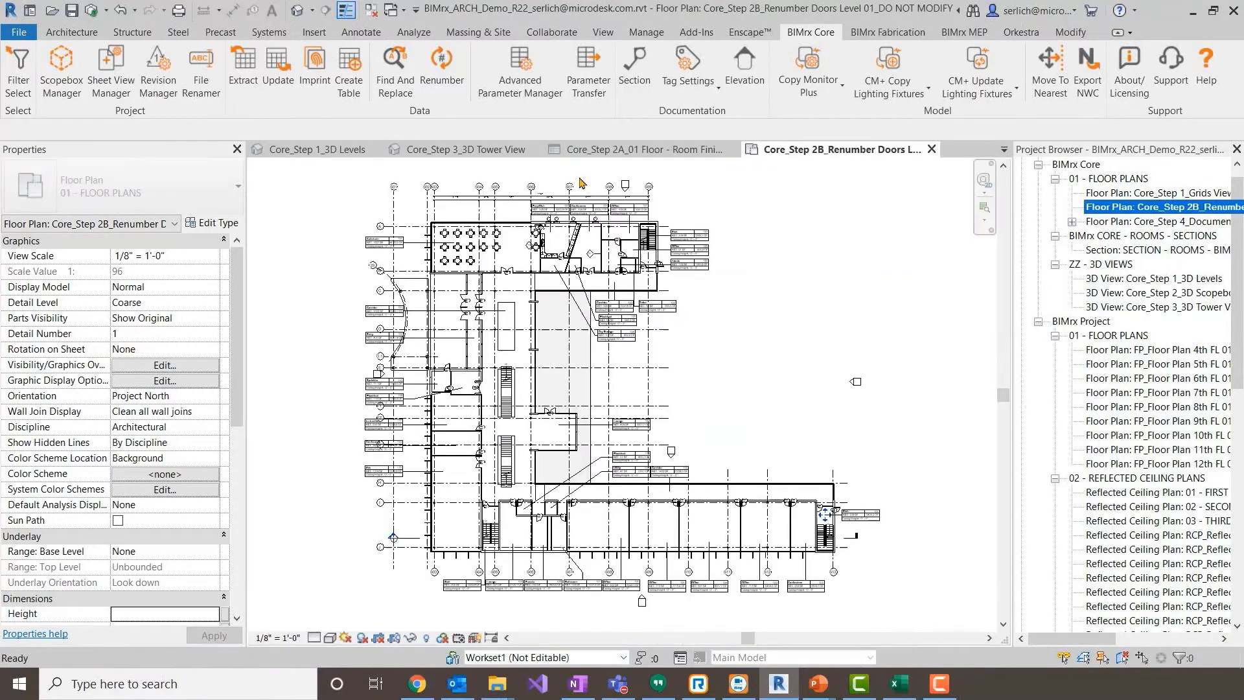
pyautogui.click(881, 404)
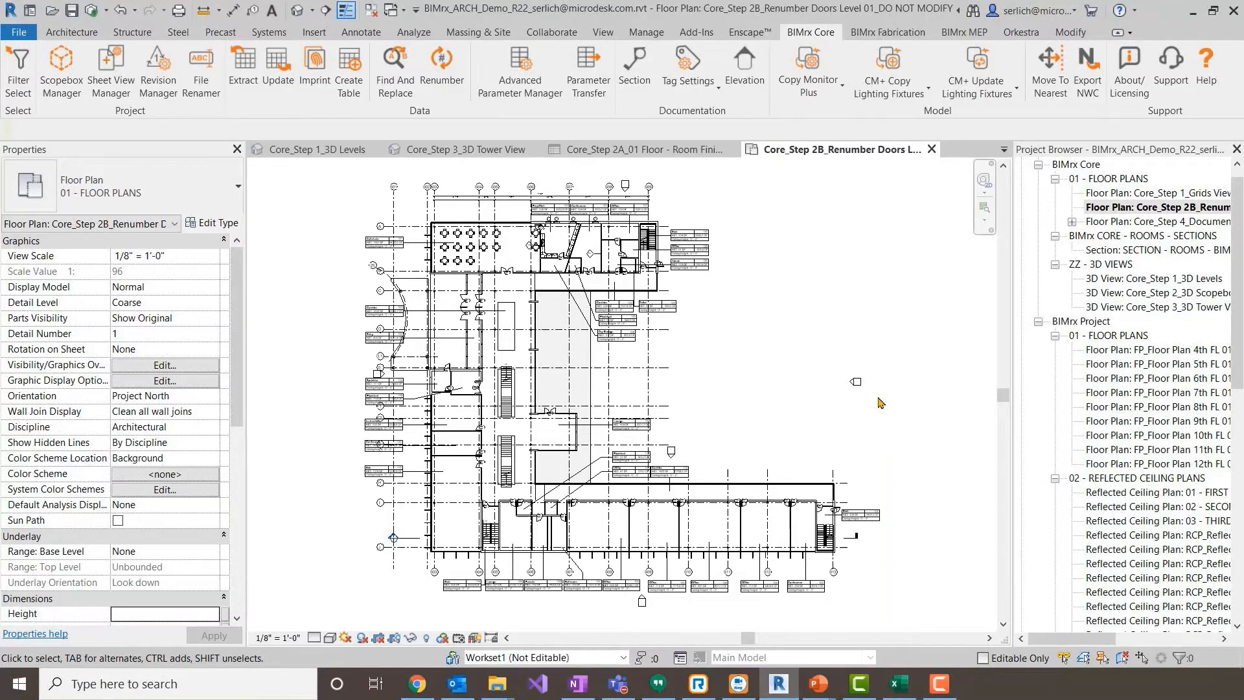
# - Select all first-floor doors with the existing Doors Level 01 rule-based filter
pyautogui.moveTo(883, 400); pyautogui.dragTo(886, 305, button='middle')
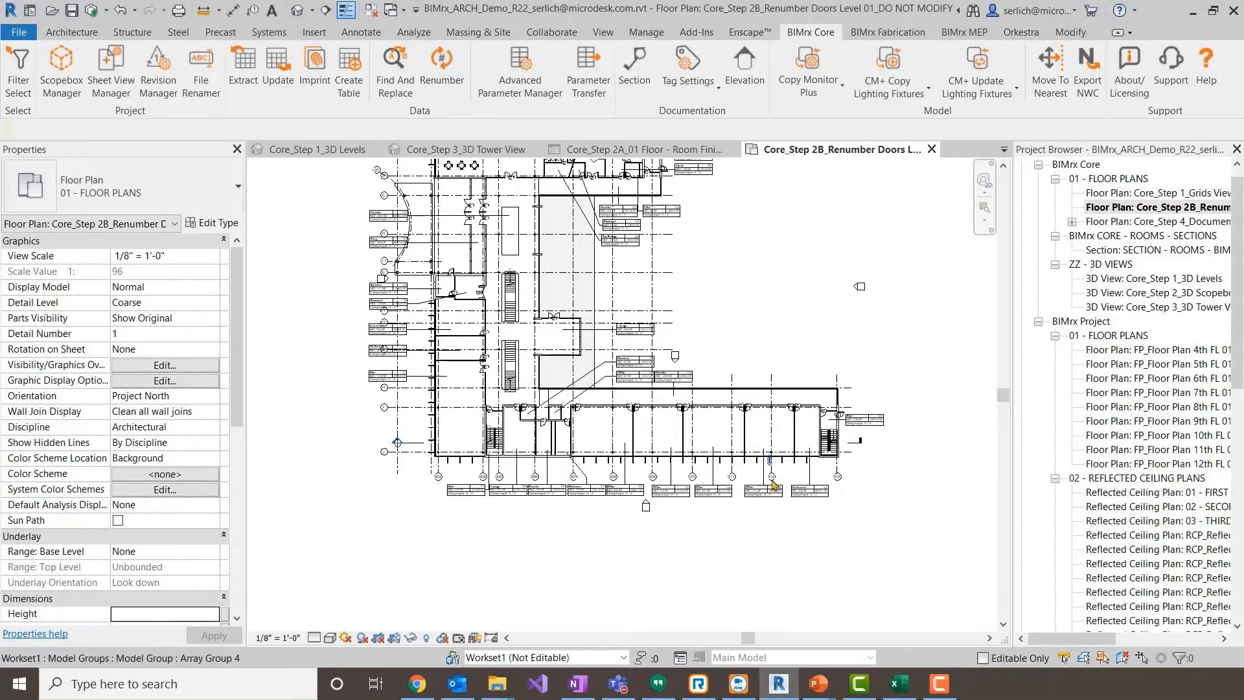
pyautogui.scroll(4, 558, 467)
pyautogui.scroll(2, 521, 428)
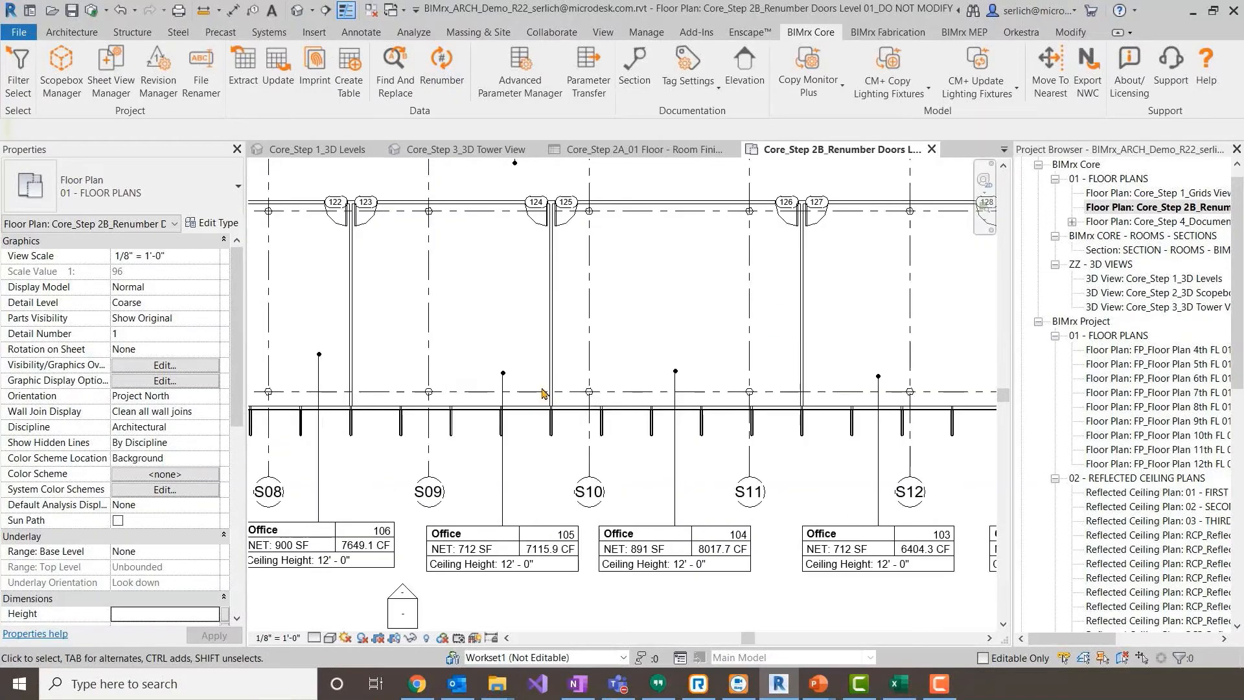
pyautogui.moveTo(566, 261); pyautogui.dragTo(402, 306, button='middle')
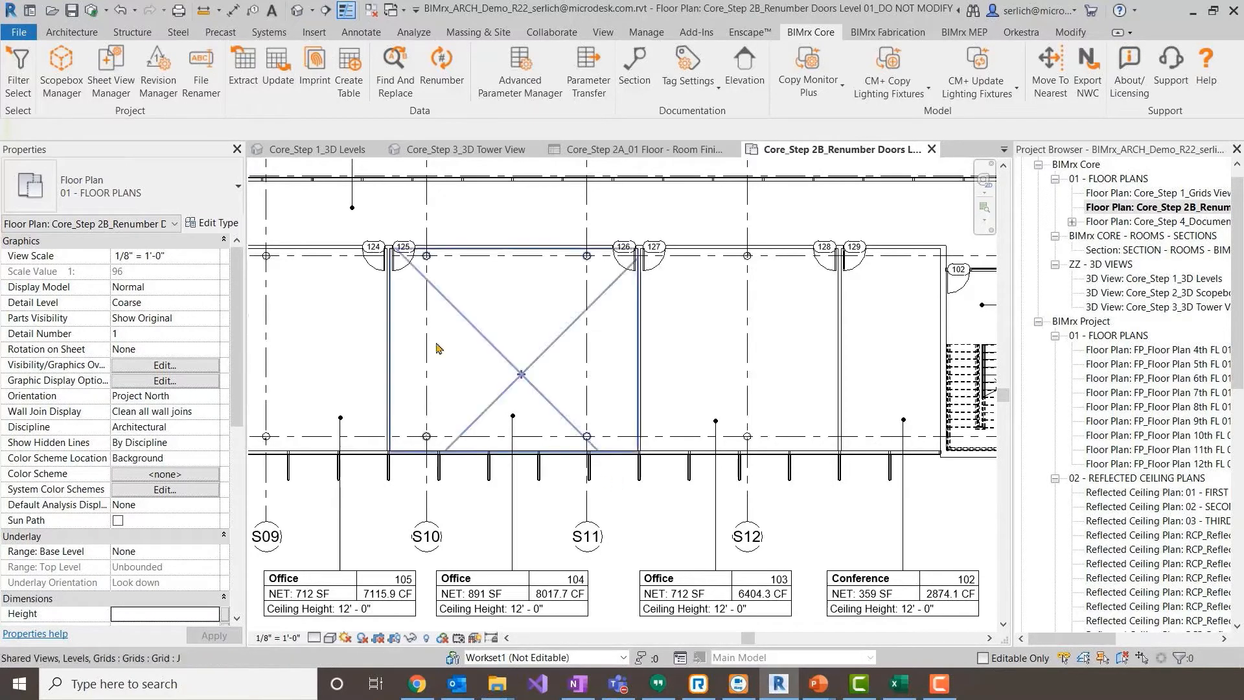
pyautogui.click(20, 81)
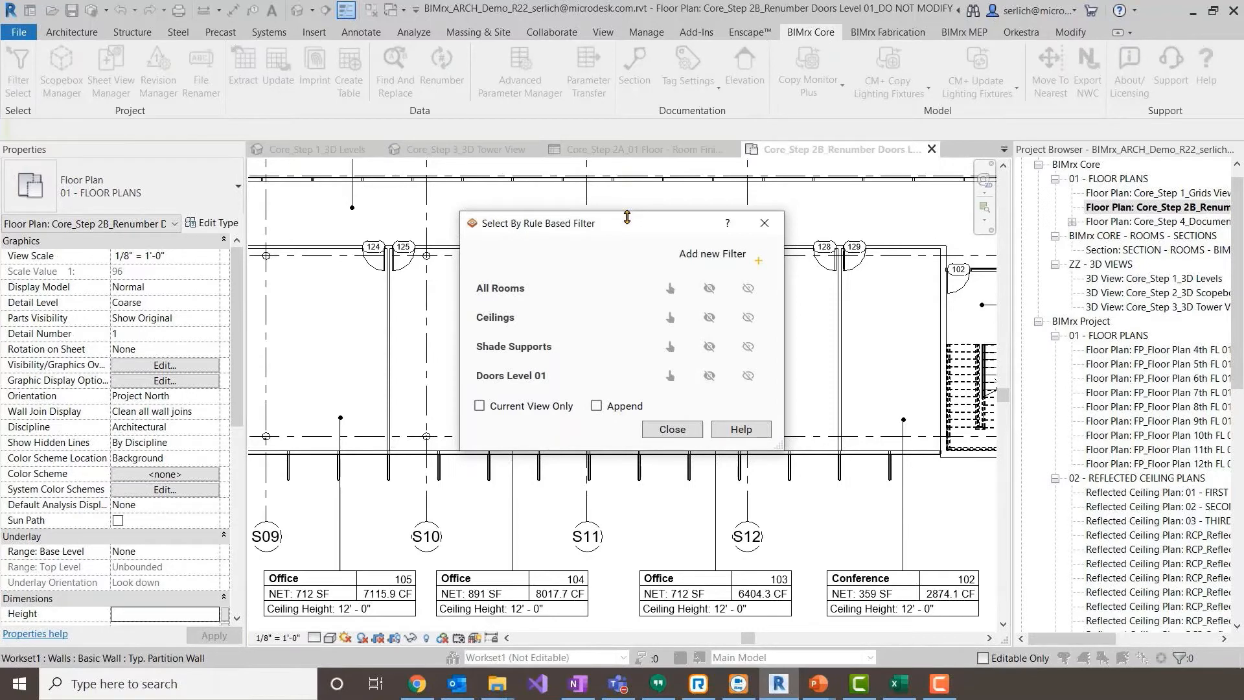
pyautogui.click(757, 262)
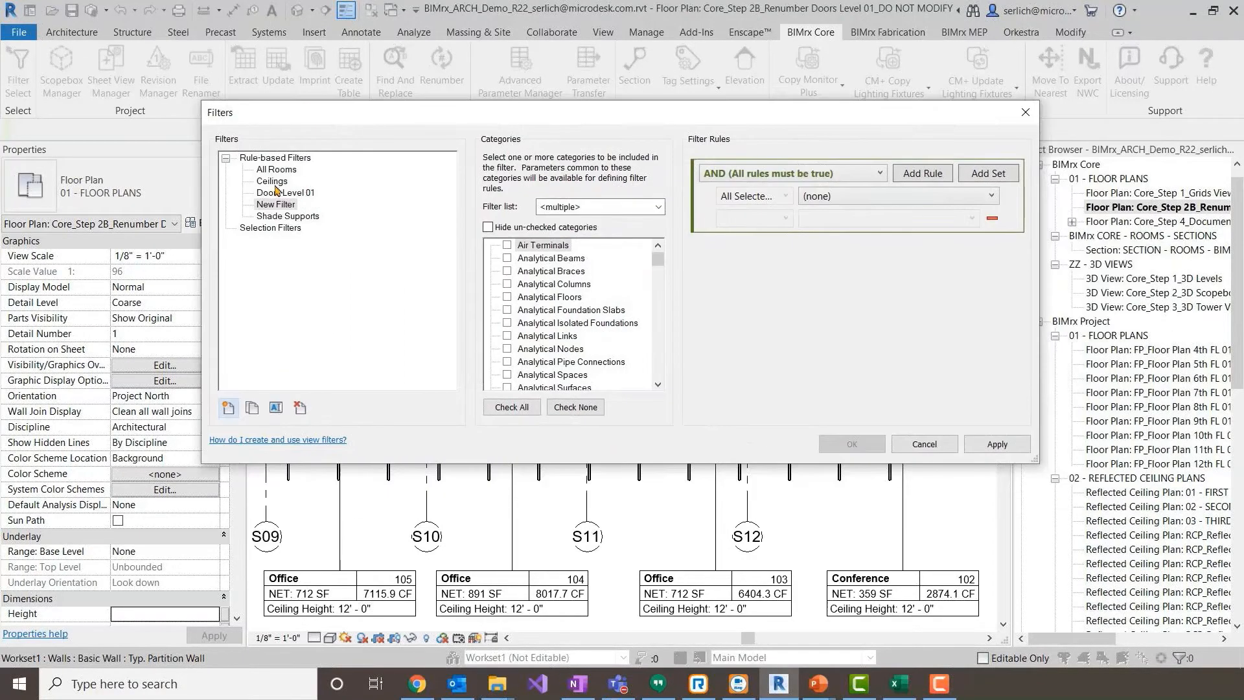
pyautogui.click(946, 444)
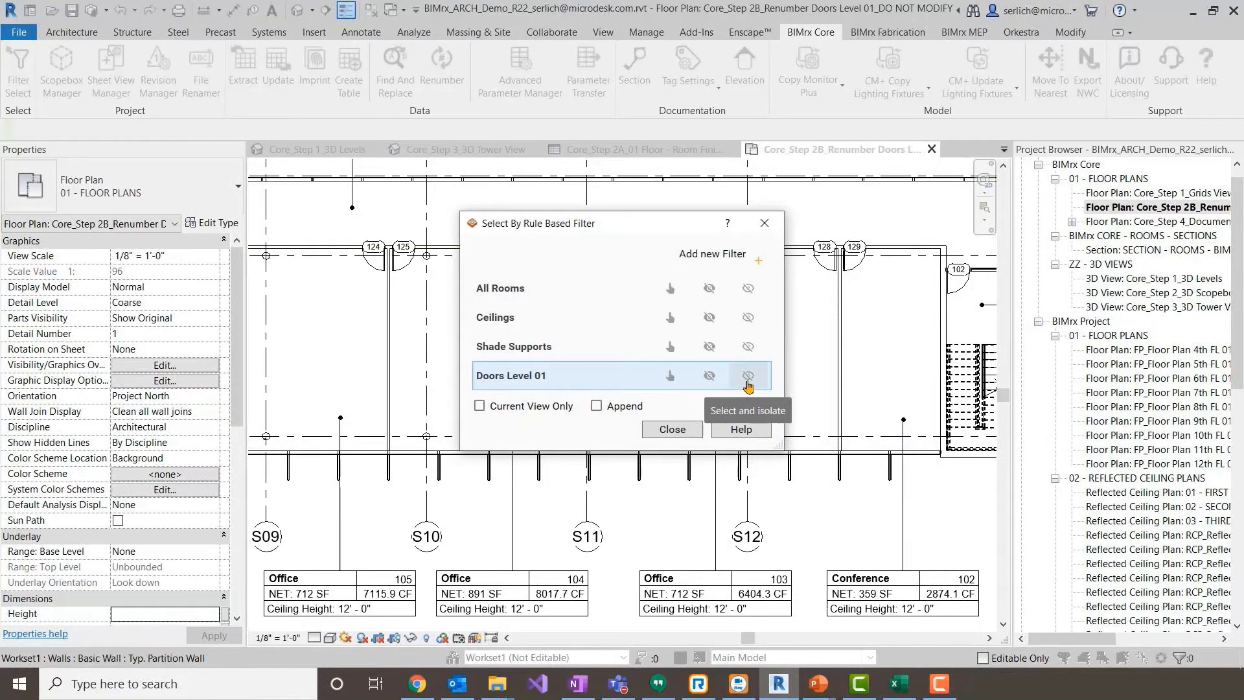
pyautogui.click(680, 381)
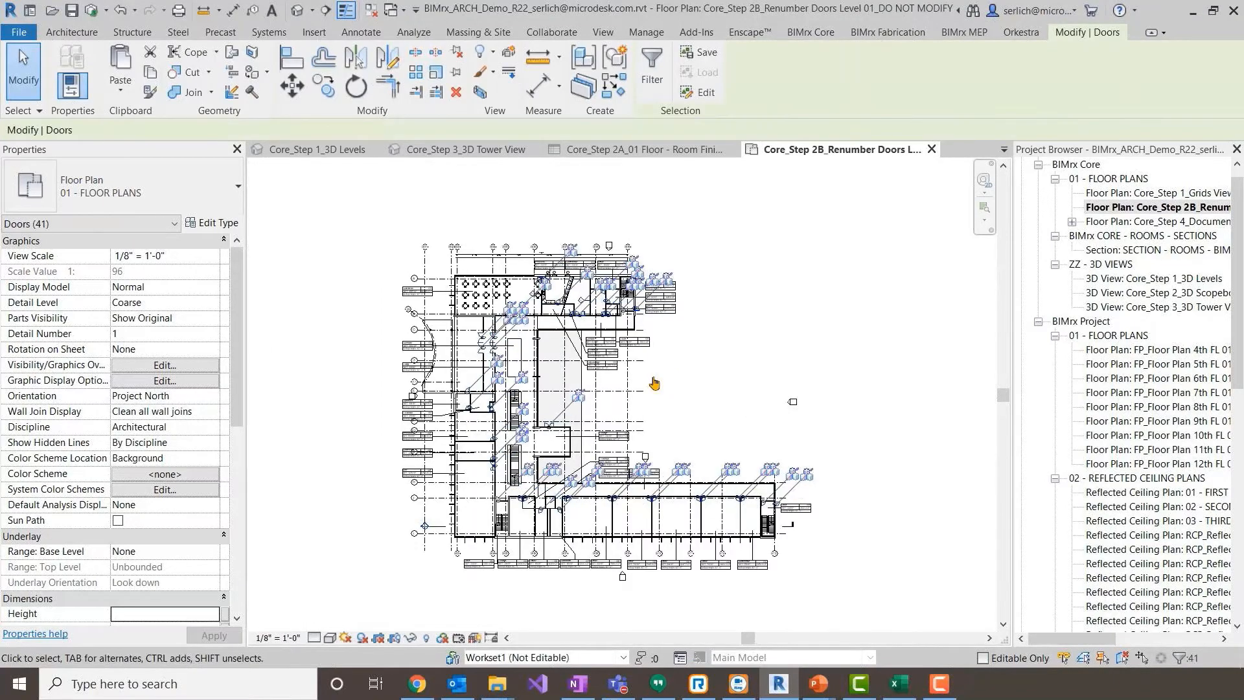
# - Renumber the selected doors to match their room numbers, grouped by room with sub-step A
pyautogui.scroll(4, 645, 498)
pyautogui.scroll(2, 644, 498)
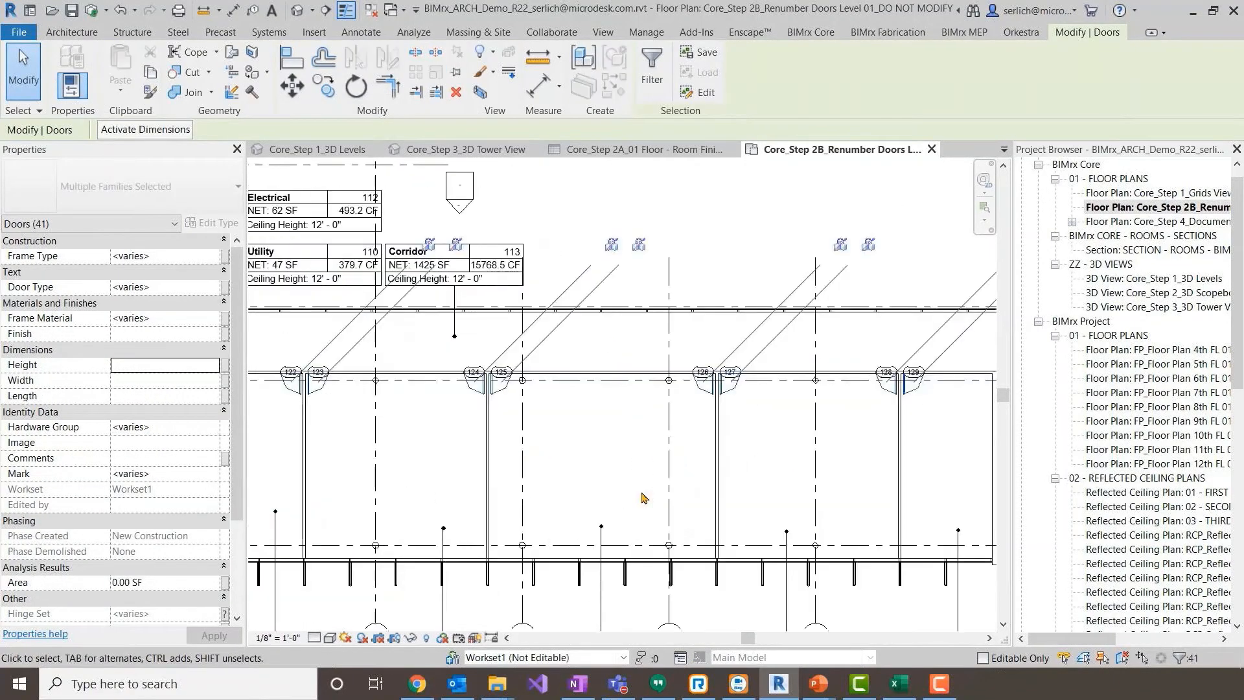
pyautogui.moveTo(660, 524); pyautogui.dragTo(661, 411, button='middle')
pyautogui.click(810, 34)
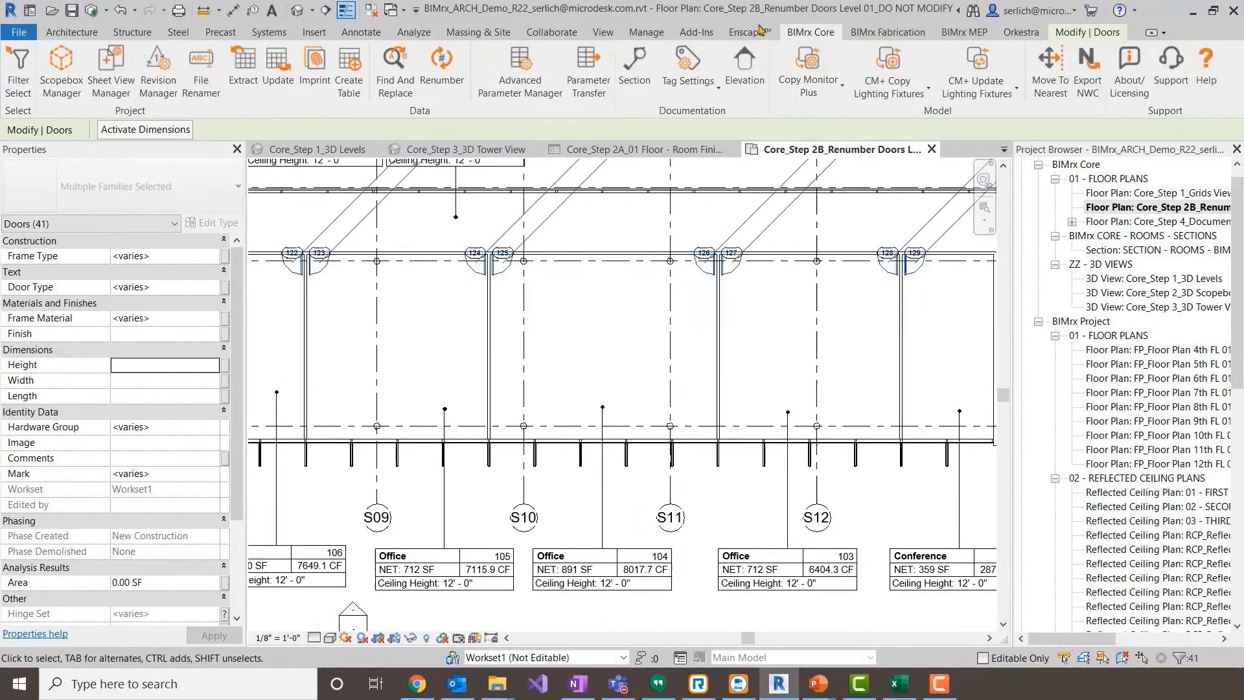
pyautogui.click(443, 82)
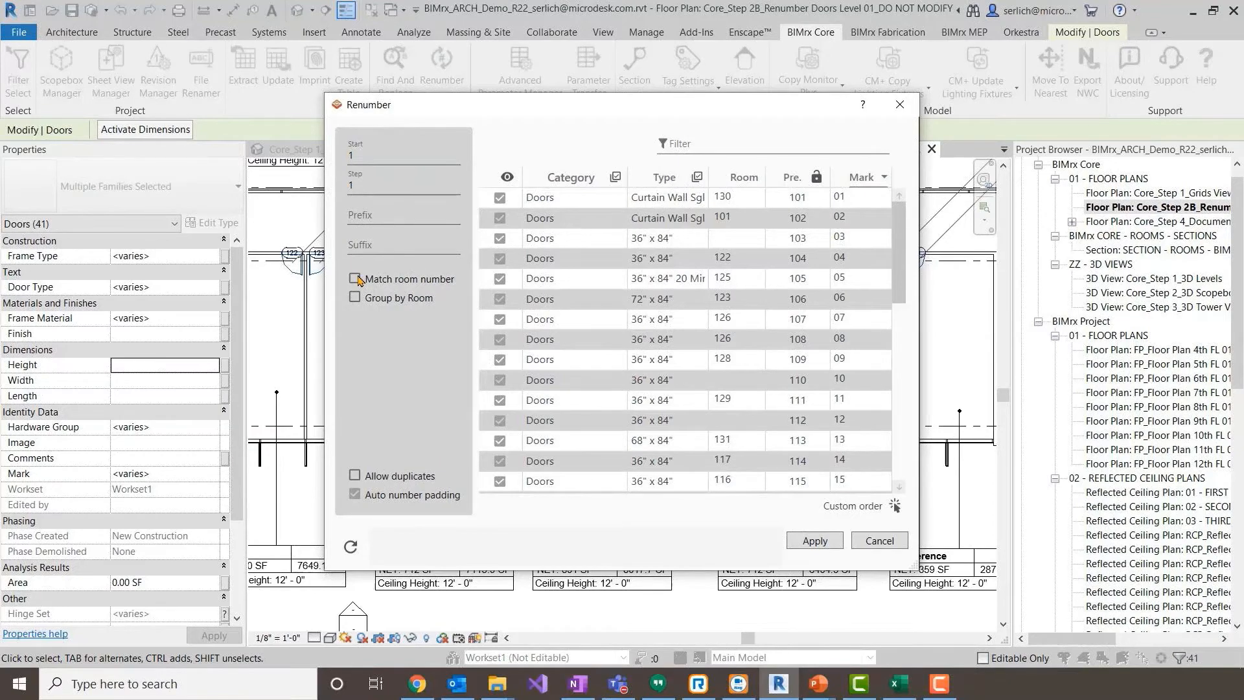
pyautogui.click(355, 279)
pyautogui.click(355, 298)
pyautogui.moveTo(360, 328); pyautogui.dragTo(333, 331)
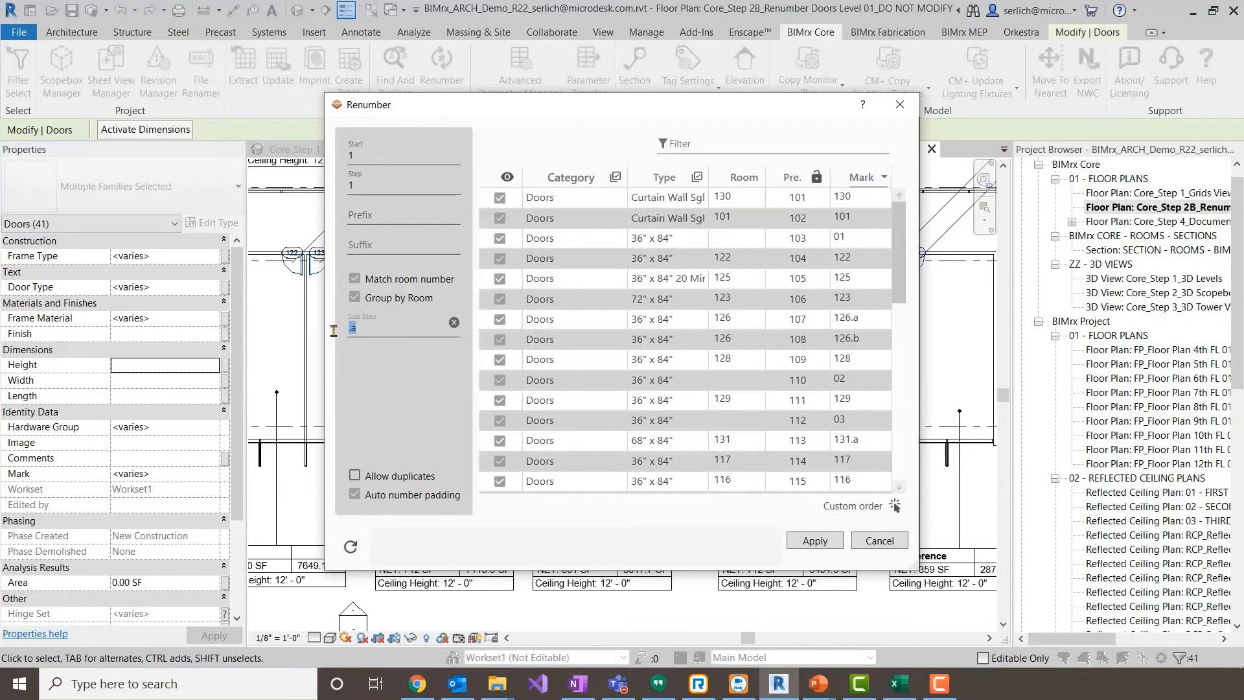
pyautogui.write('A')
pyautogui.click(816, 540)
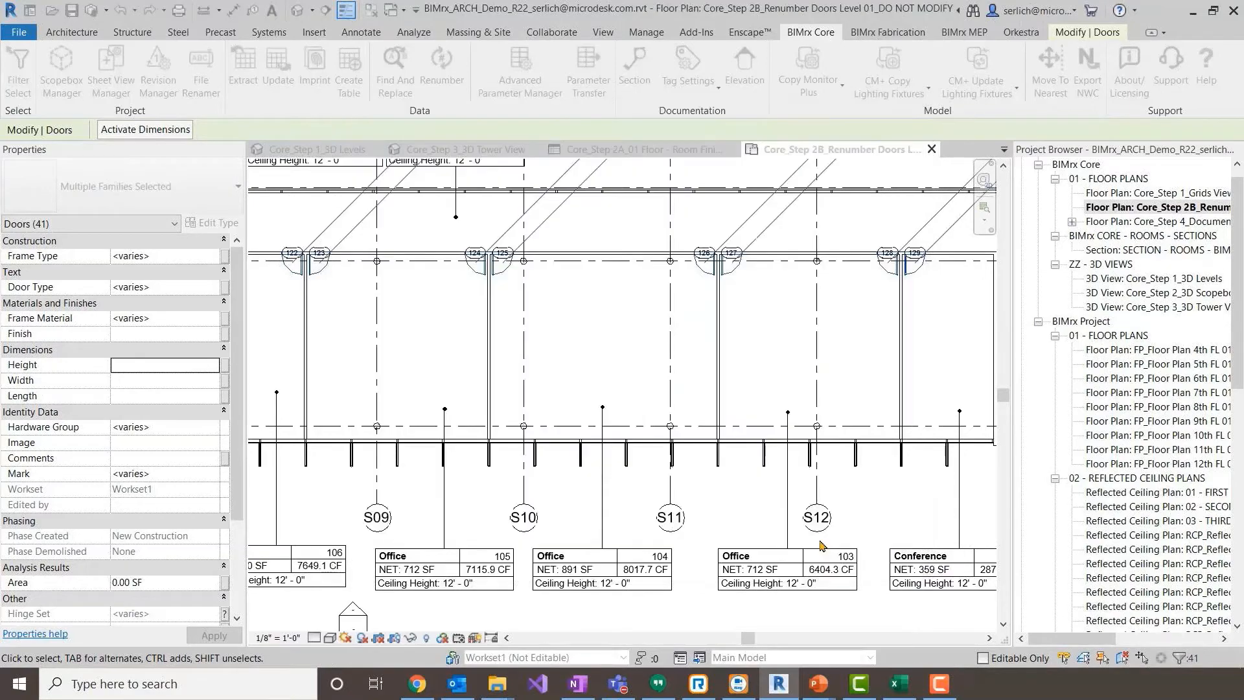
pyautogui.click(729, 228)
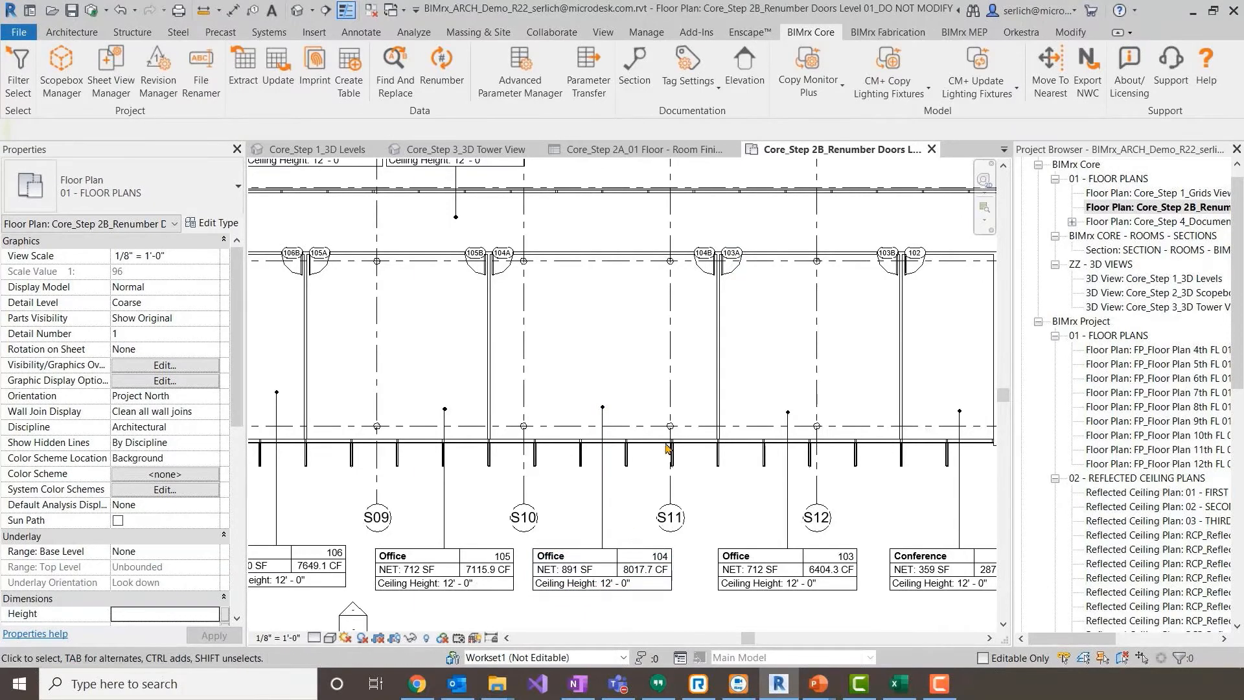
# - Open the Core_Step 3_3D Tower View 3D view
pyautogui.scroll(-5, 584, 302)
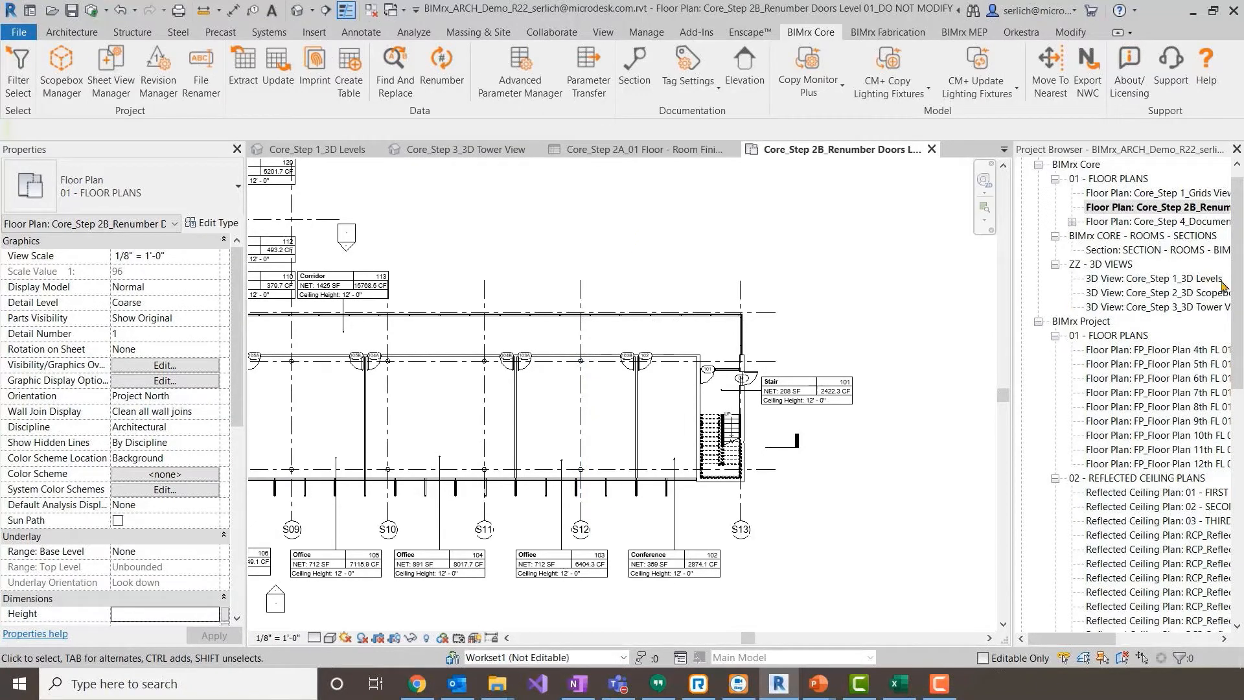
pyautogui.scroll(-2, 1235, 313)
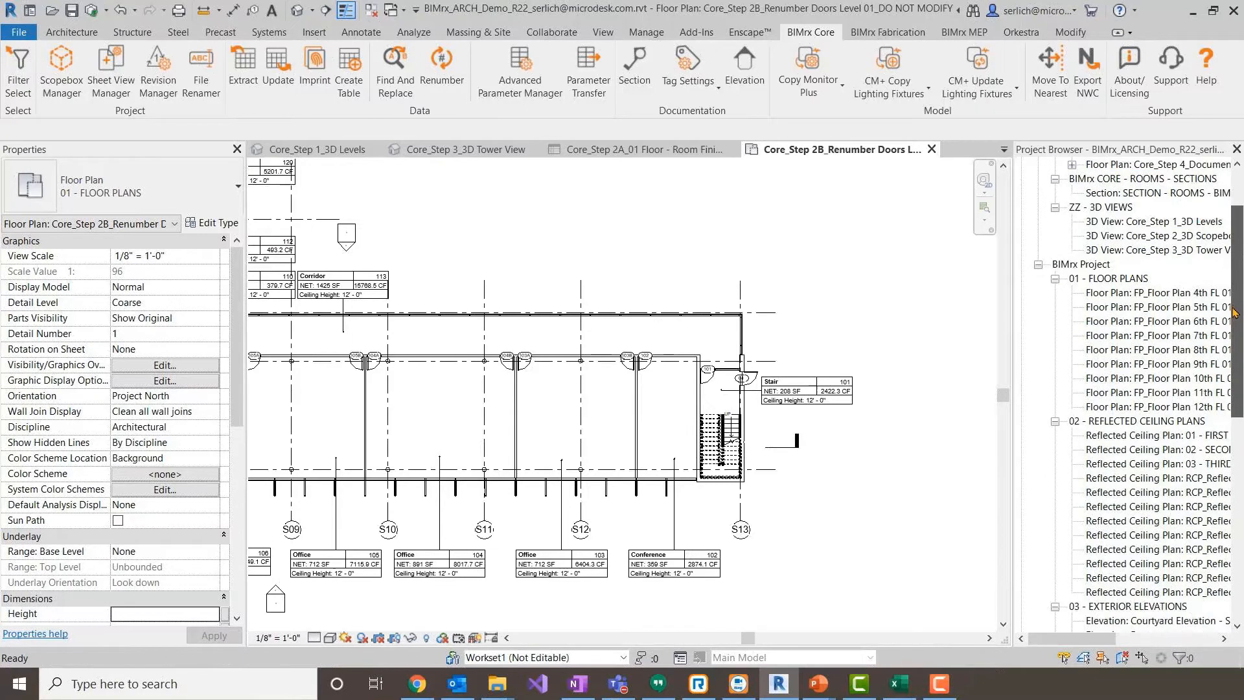
pyautogui.moveTo(1234, 313)
pyautogui.mouseDown()
pyautogui.moveTo(1234, 386)
pyautogui.moveTo(1234, 291)
pyautogui.mouseUp()
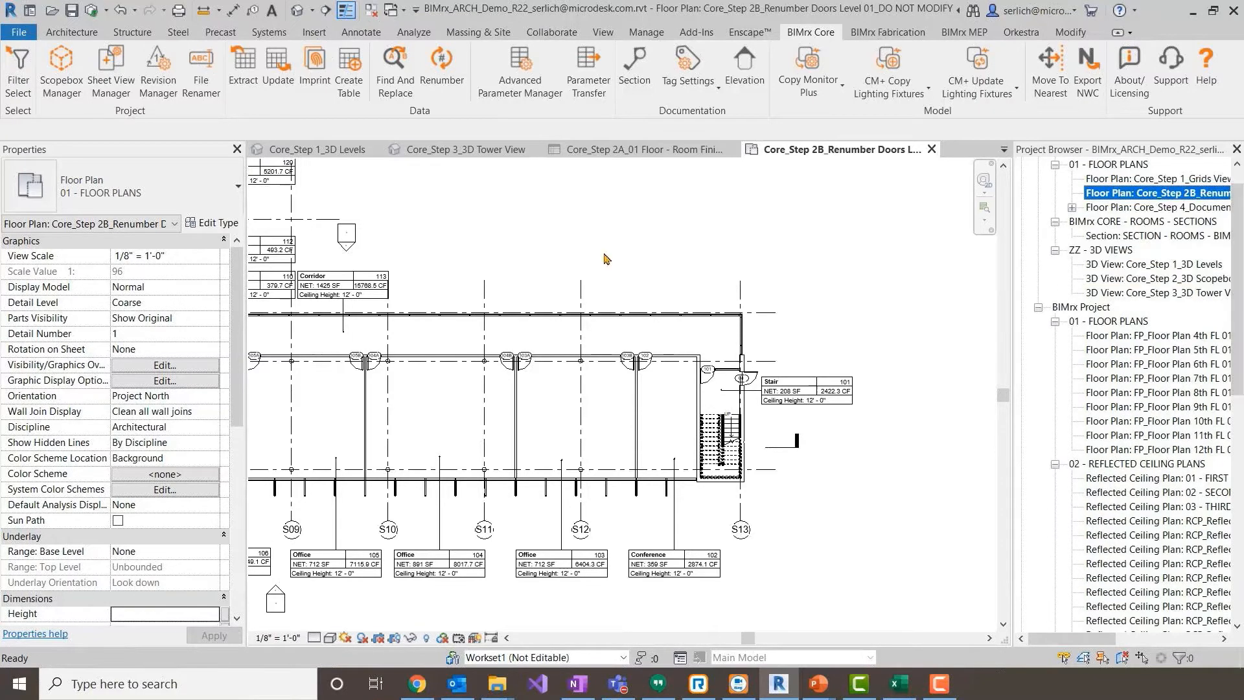
pyautogui.click(725, 284)
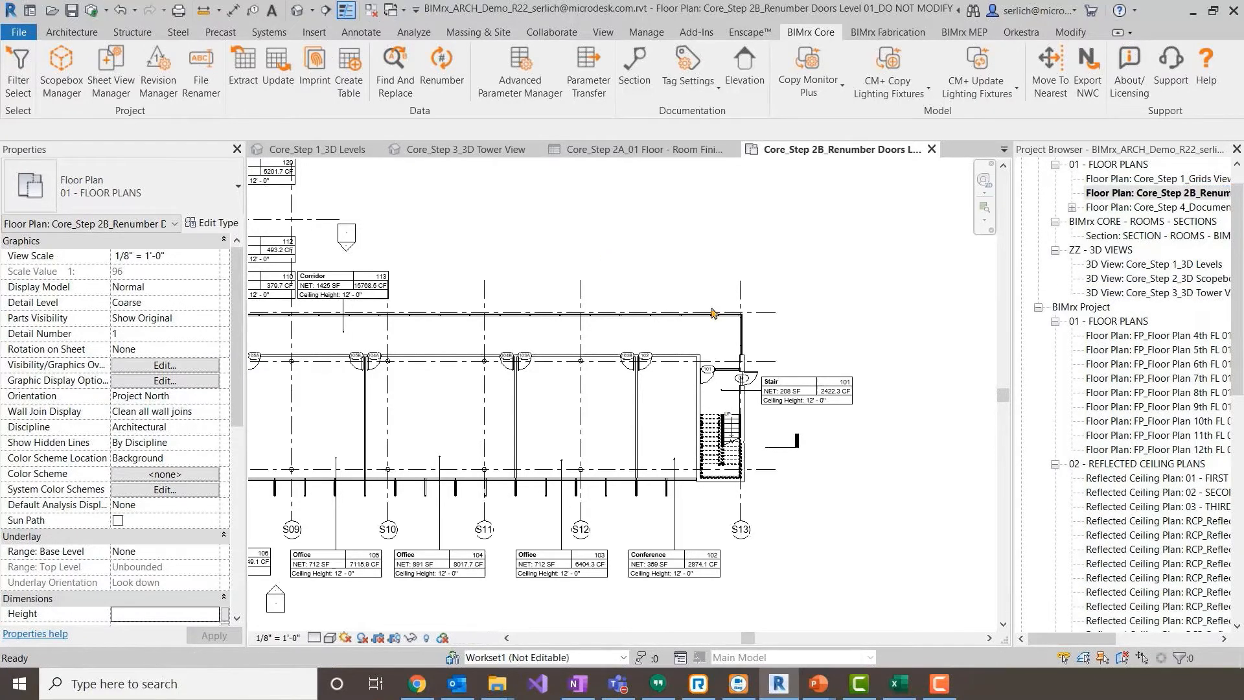
pyautogui.moveTo(549, 423); pyautogui.dragTo(549, 423, button='middle')
pyautogui.scroll(-5, 549, 424)
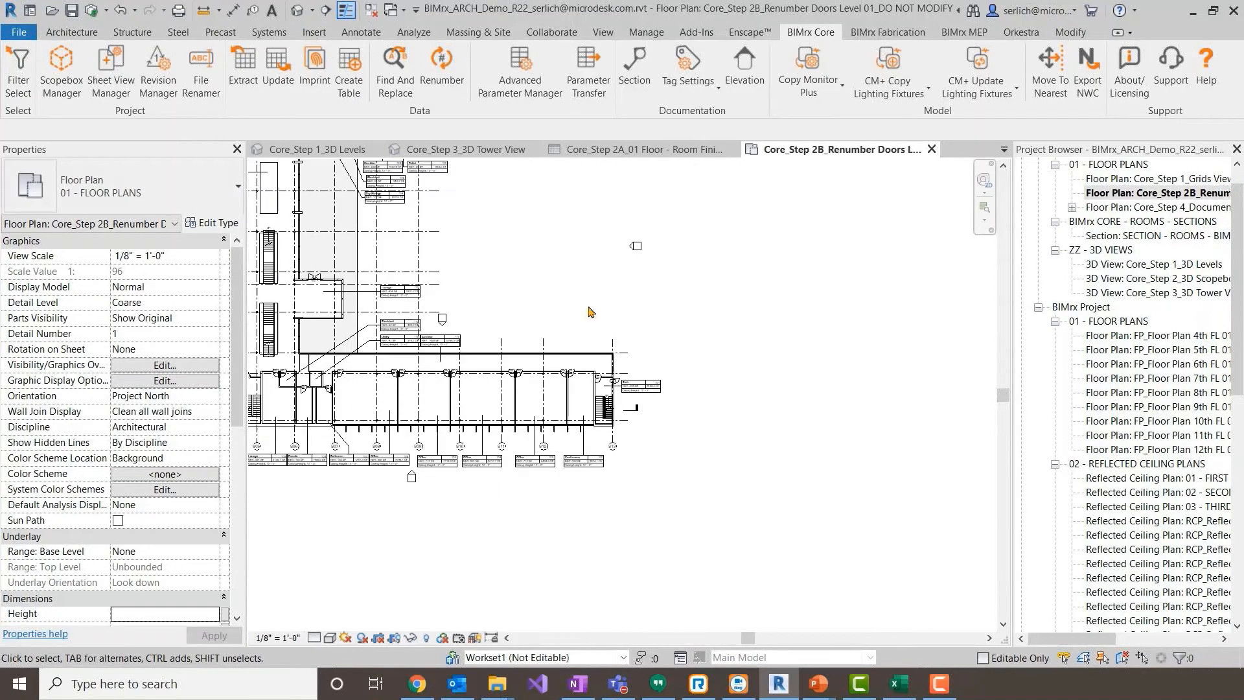
pyautogui.moveTo(598, 337); pyautogui.dragTo(628, 462, button='middle')
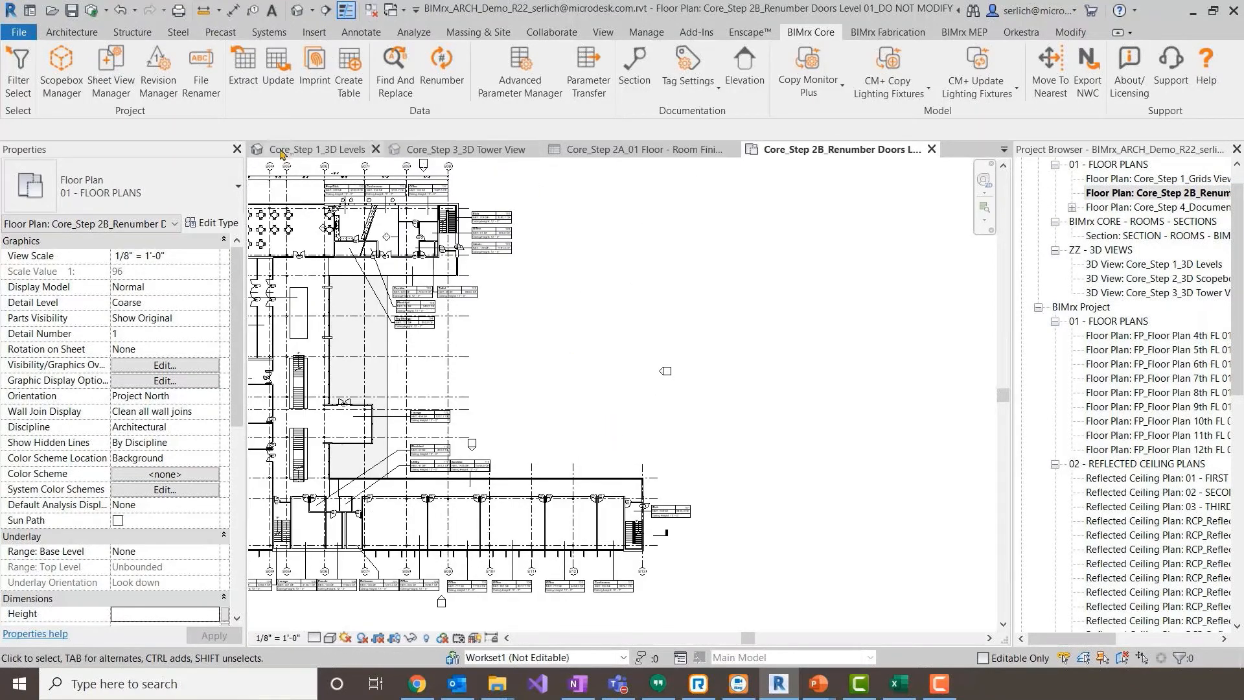
pyautogui.doubleClick(1172, 294)
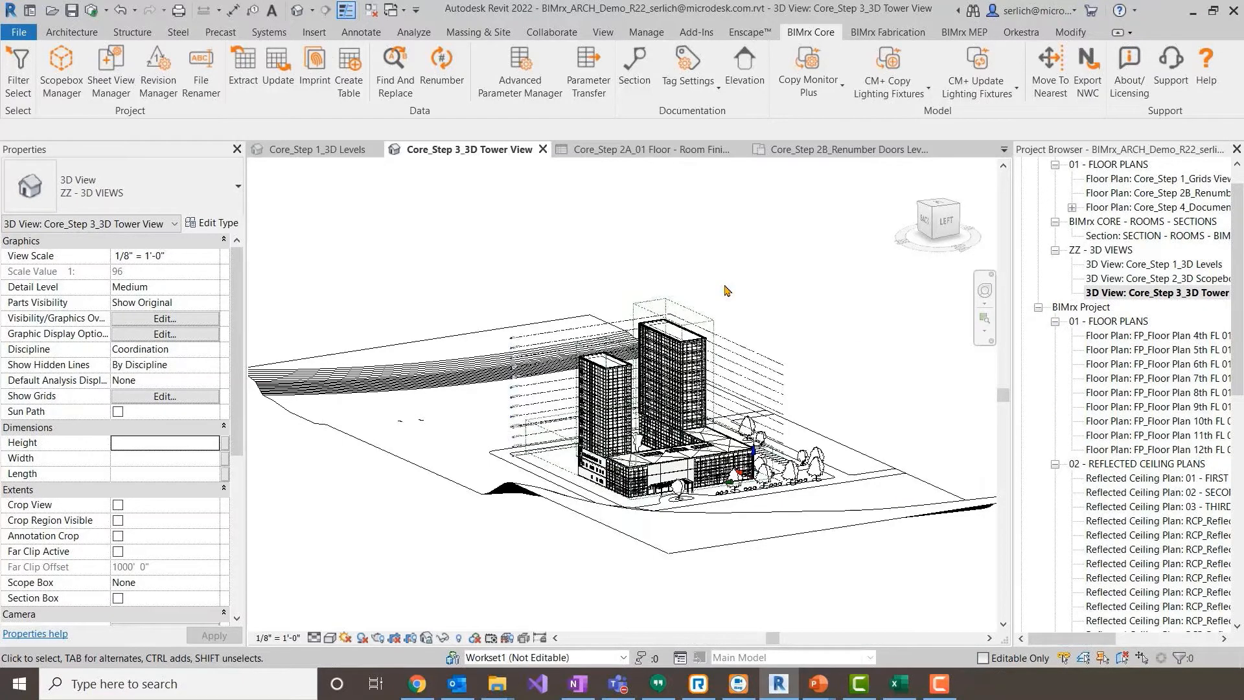
pyautogui.scroll(2, 727, 290)
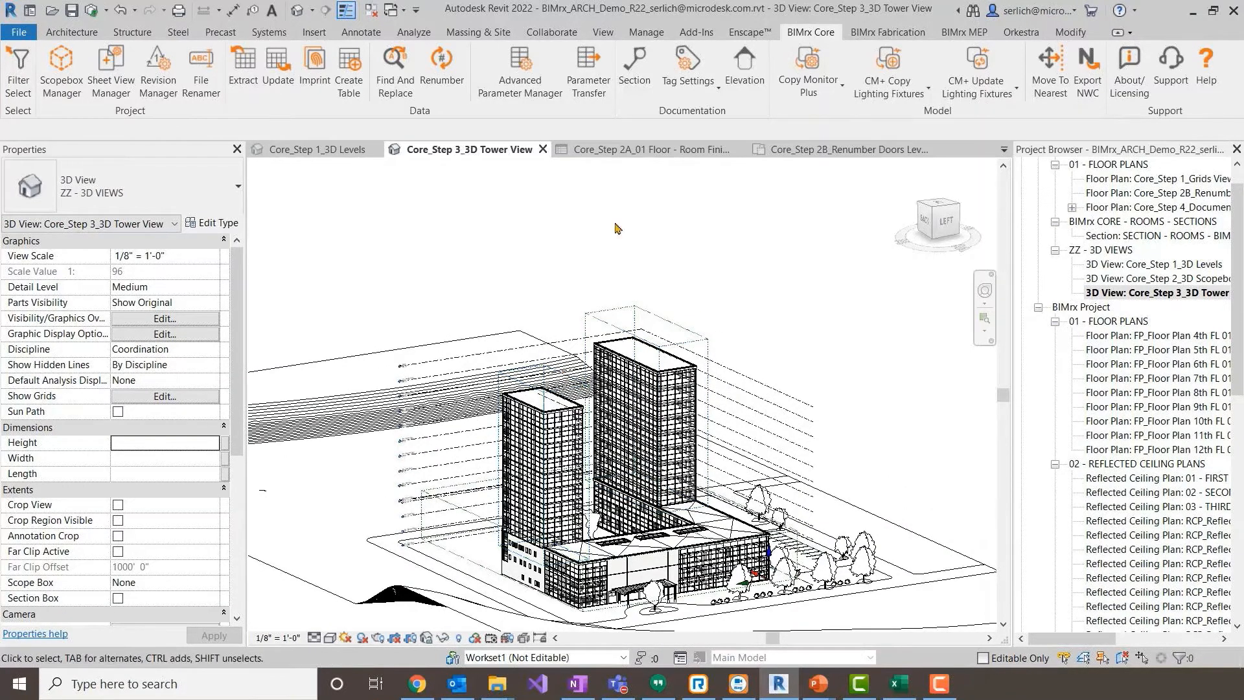
# - Load the 02_DuplicateDependant_CreateSheets_PlaceViews Excel template from the SVM folder into the Sheet View Manager
pyautogui.click(127, 69)
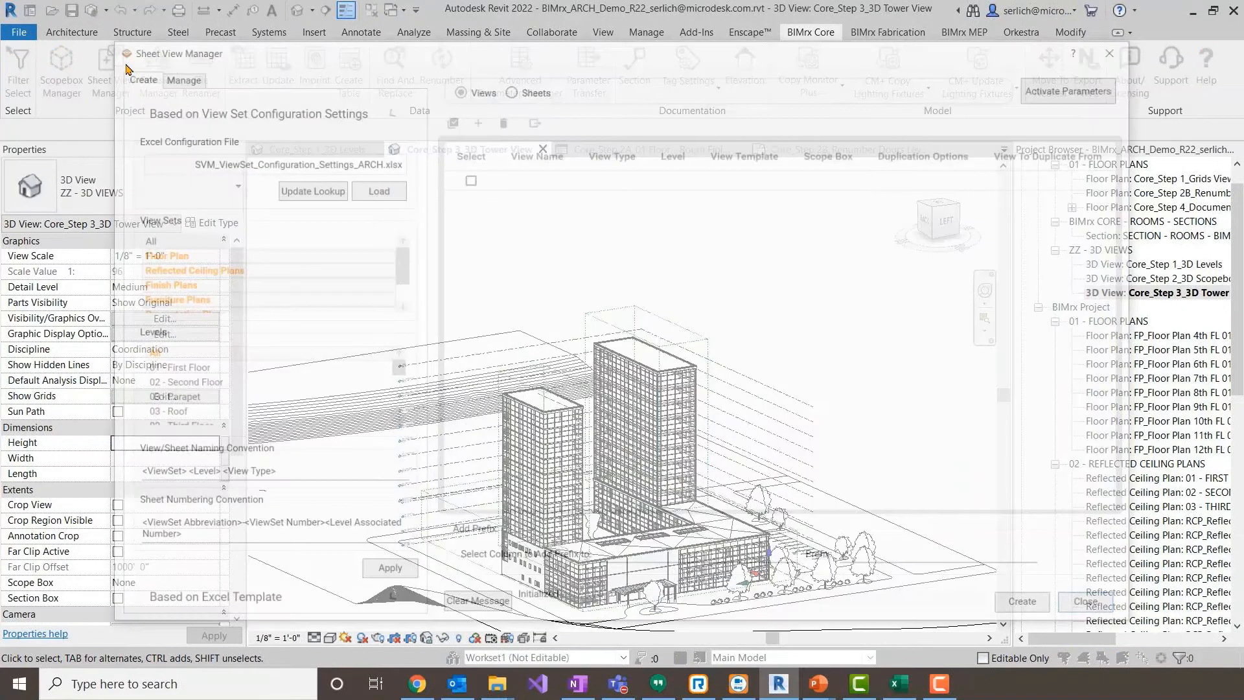
pyautogui.click(387, 116)
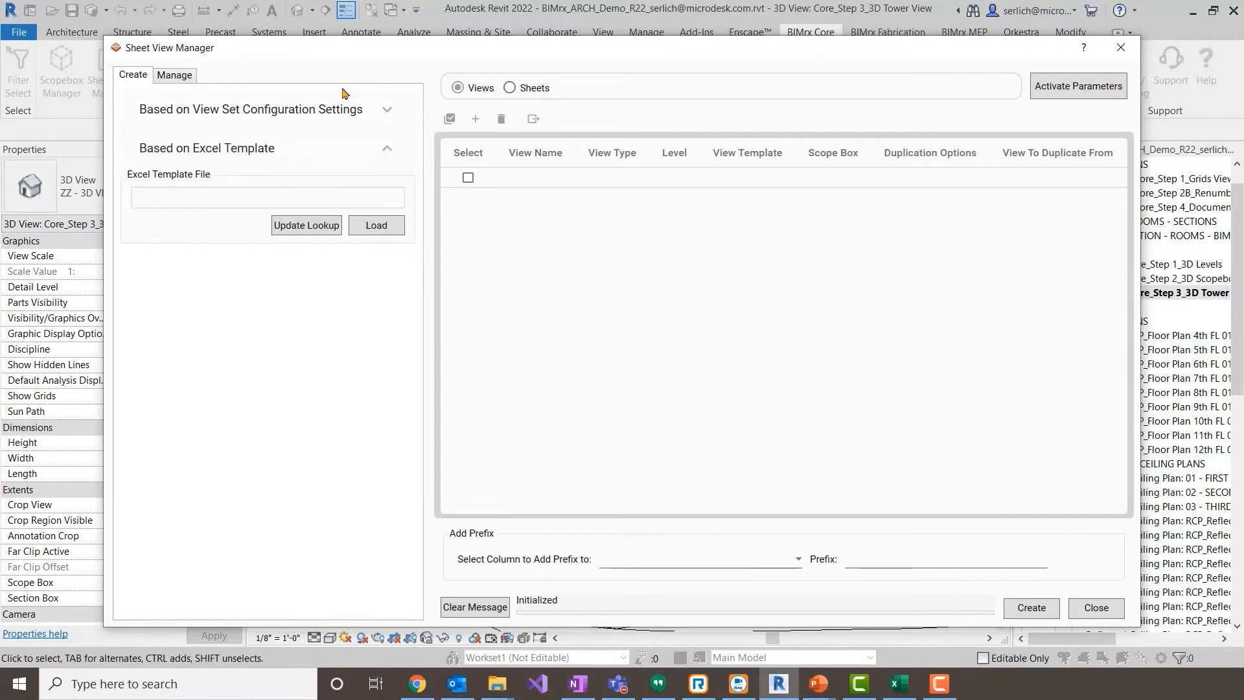
pyautogui.click(393, 228)
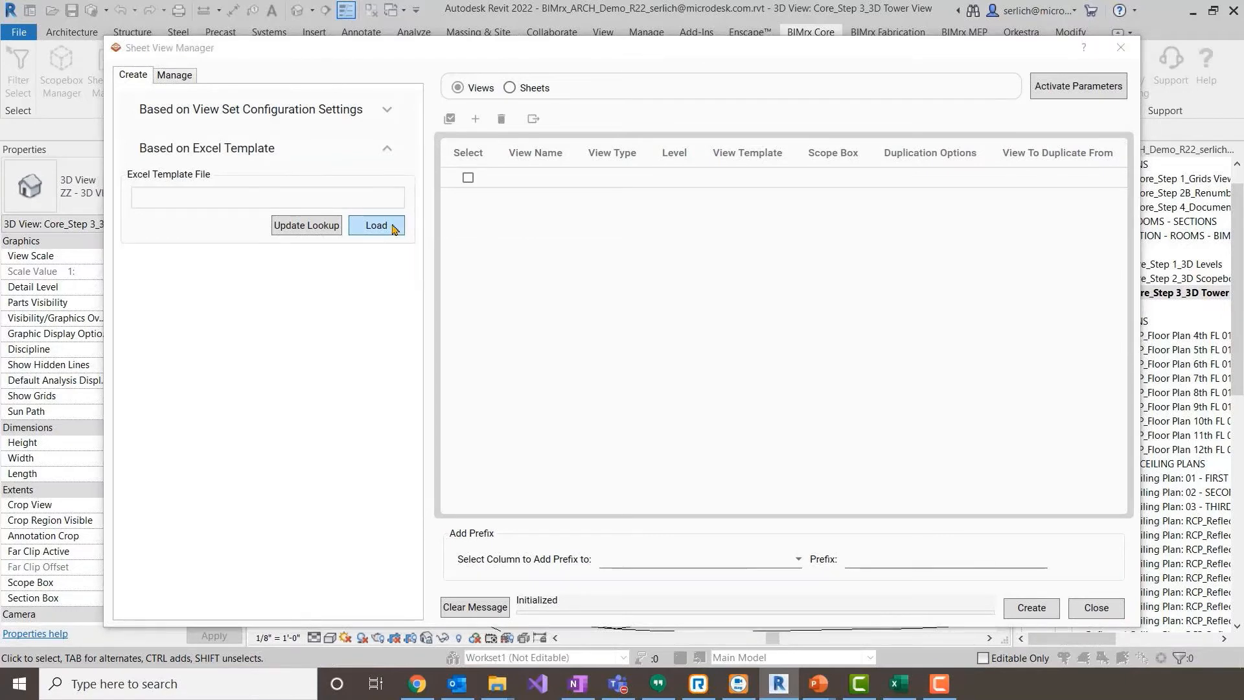
pyautogui.doubleClick(532, 266)
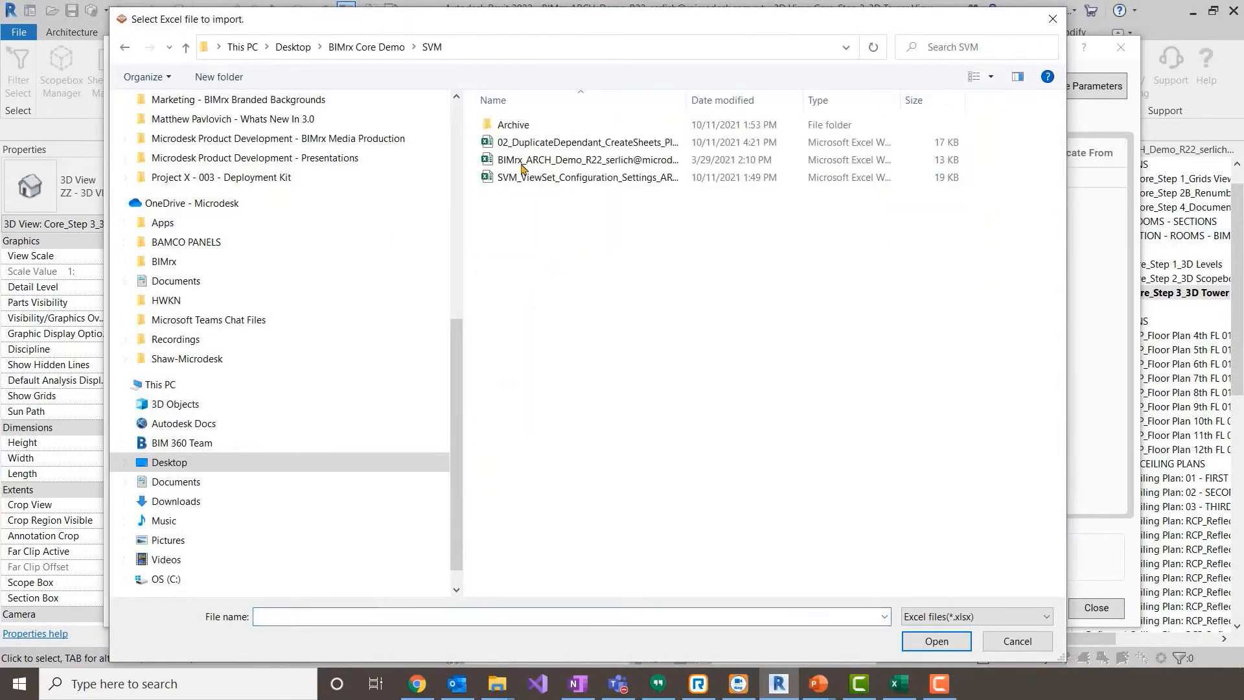
pyautogui.doubleClick(518, 142)
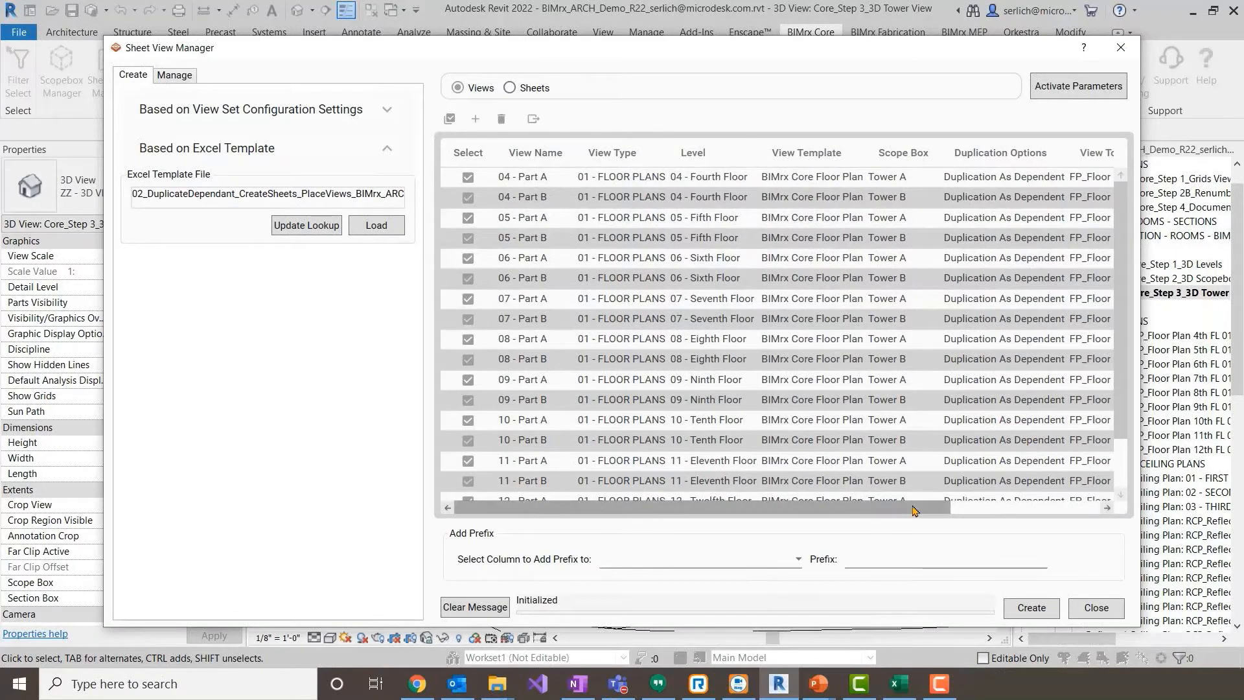
# - Create the Part A and Part B dependent floor plan views for floors 4 to 12, plus sheets A-104A to A-112B
pyautogui.moveTo(935, 52); pyautogui.dragTo(801, 24)
pyautogui.click(907, 584)
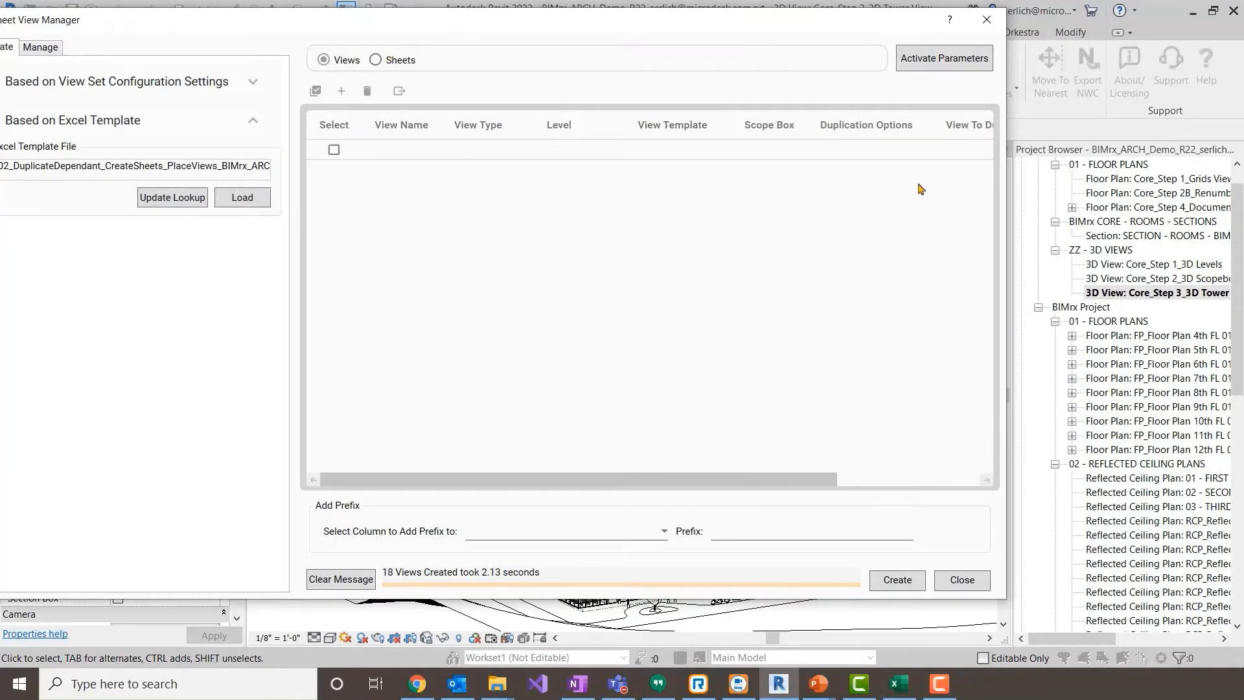
pyautogui.click(376, 60)
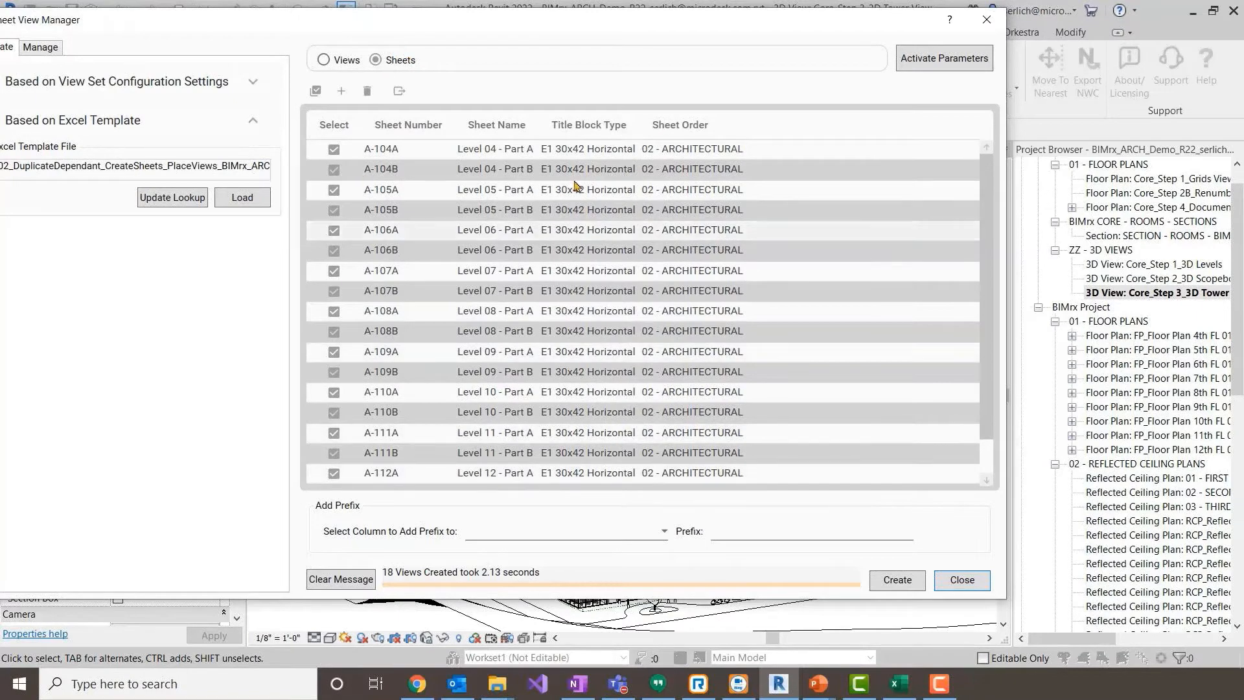
pyautogui.click(898, 580)
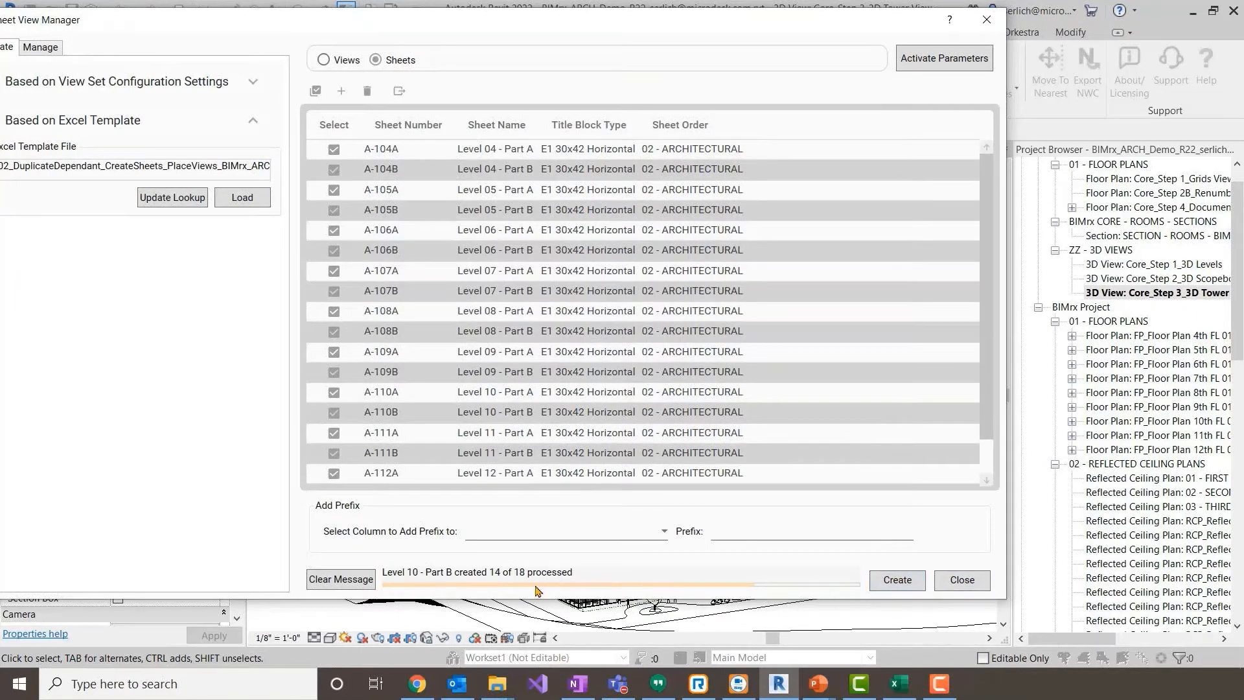
pyautogui.click(980, 587)
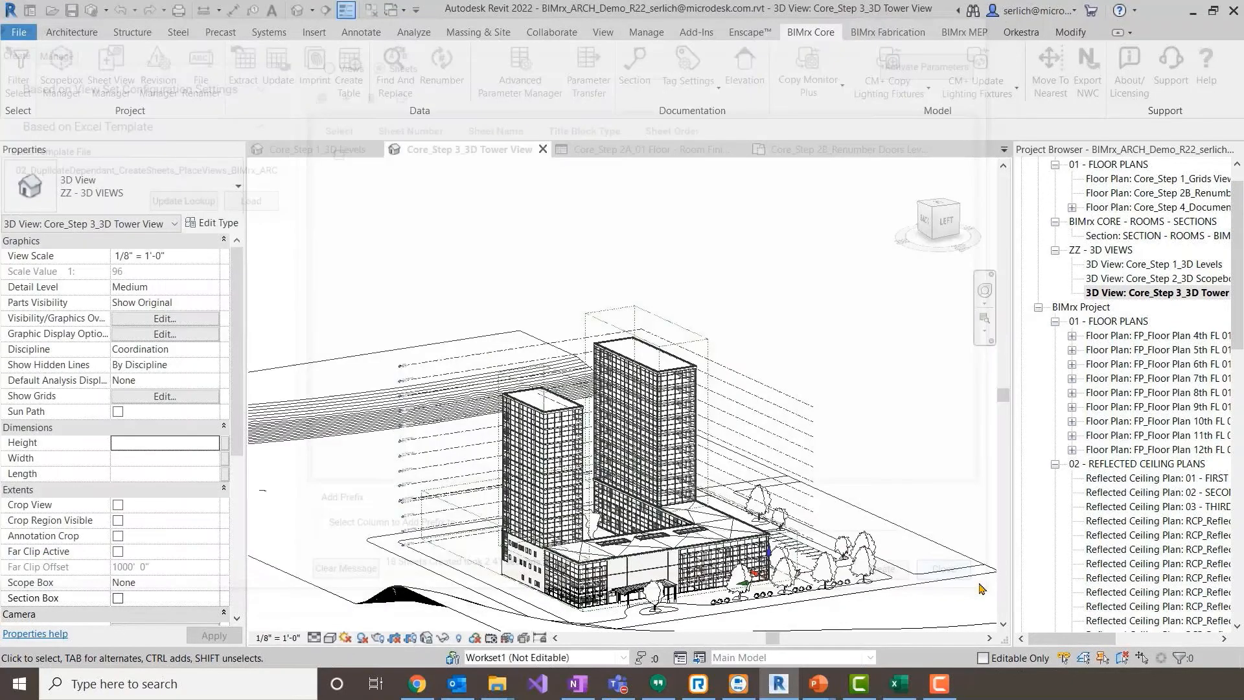
pyautogui.scroll(-15, 1081, 455)
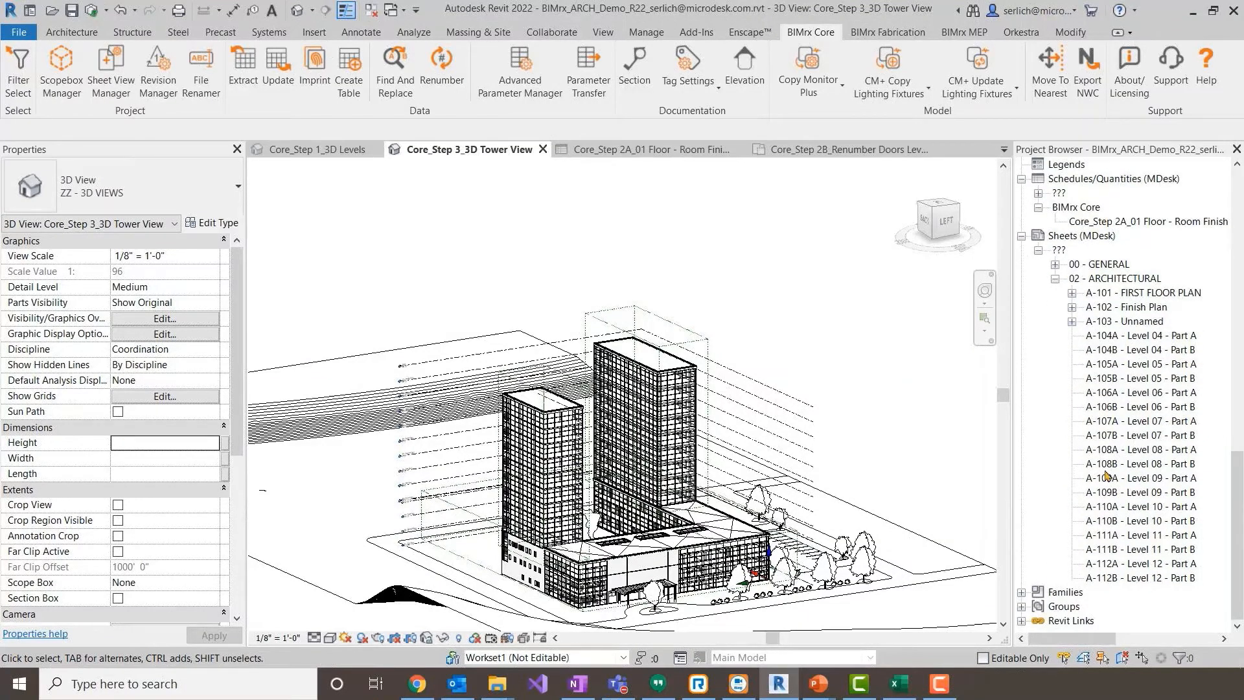
# - Load the 02_DuplicateDependant_CreateSheets_PlaceViews template for view placement and place the Part A and Part B plans on sheets A-104A to A-112B
pyautogui.click(101, 91)
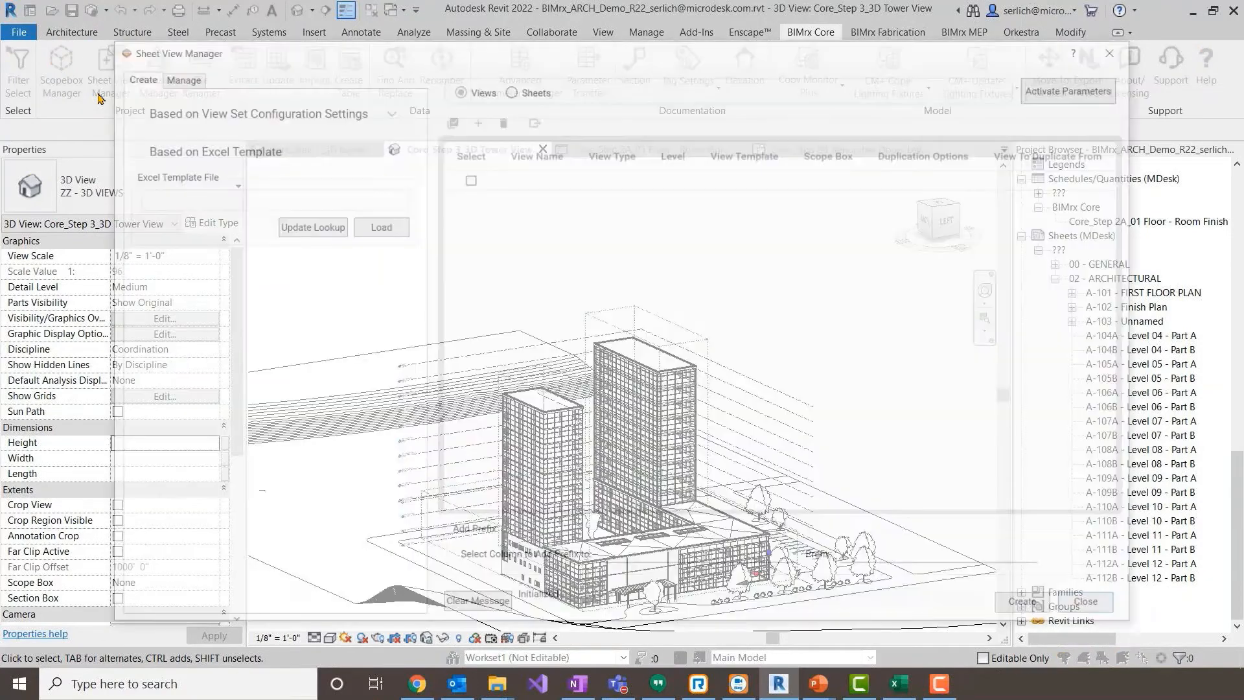
pyautogui.moveTo(350, 53); pyautogui.dragTo(228, 46)
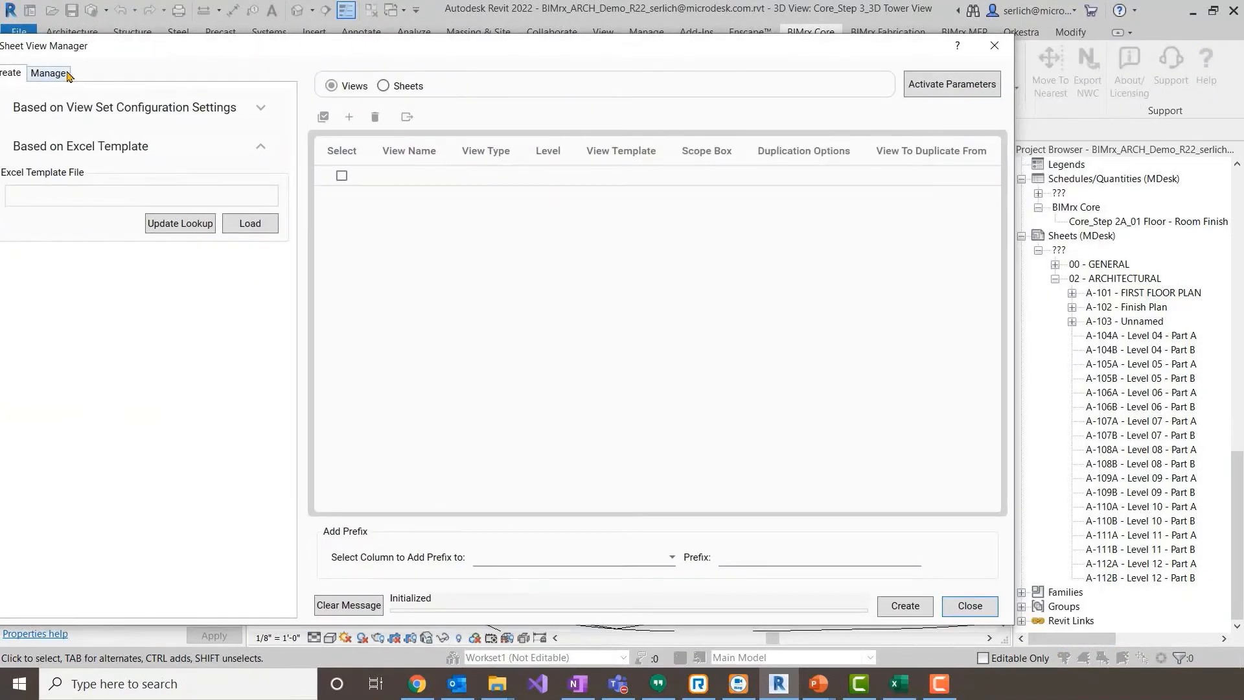
pyautogui.click(66, 74)
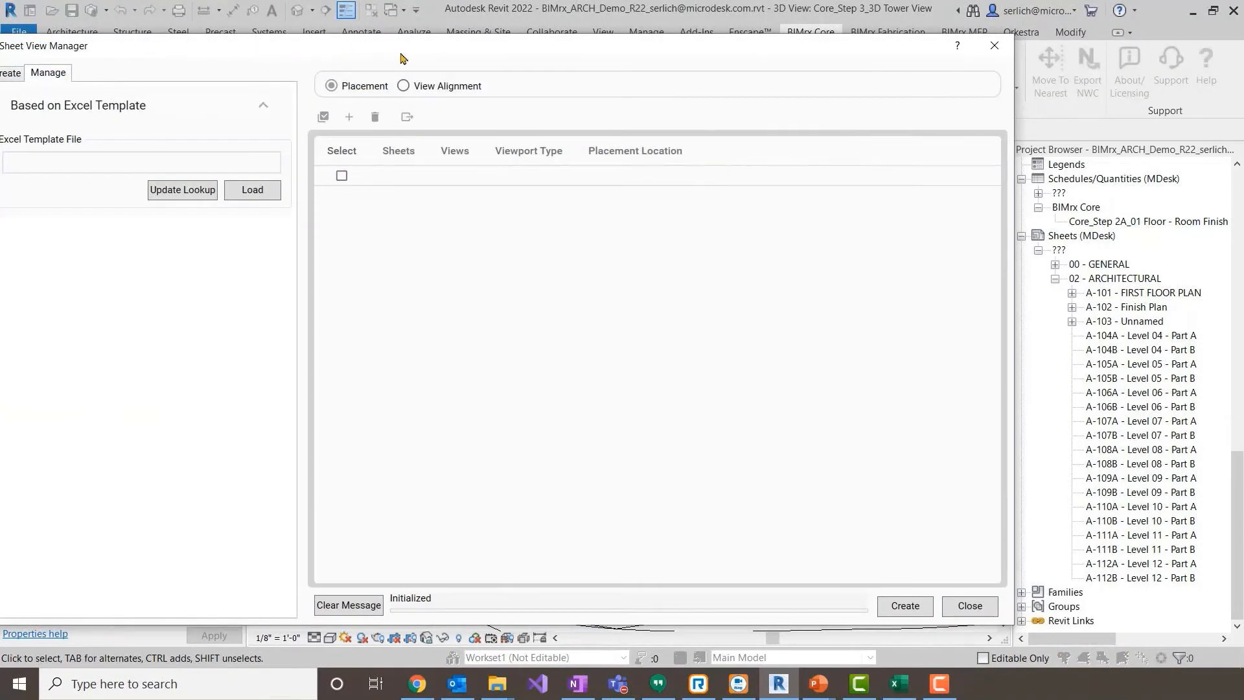
pyautogui.moveTo(400, 58); pyautogui.dragTo(441, 45)
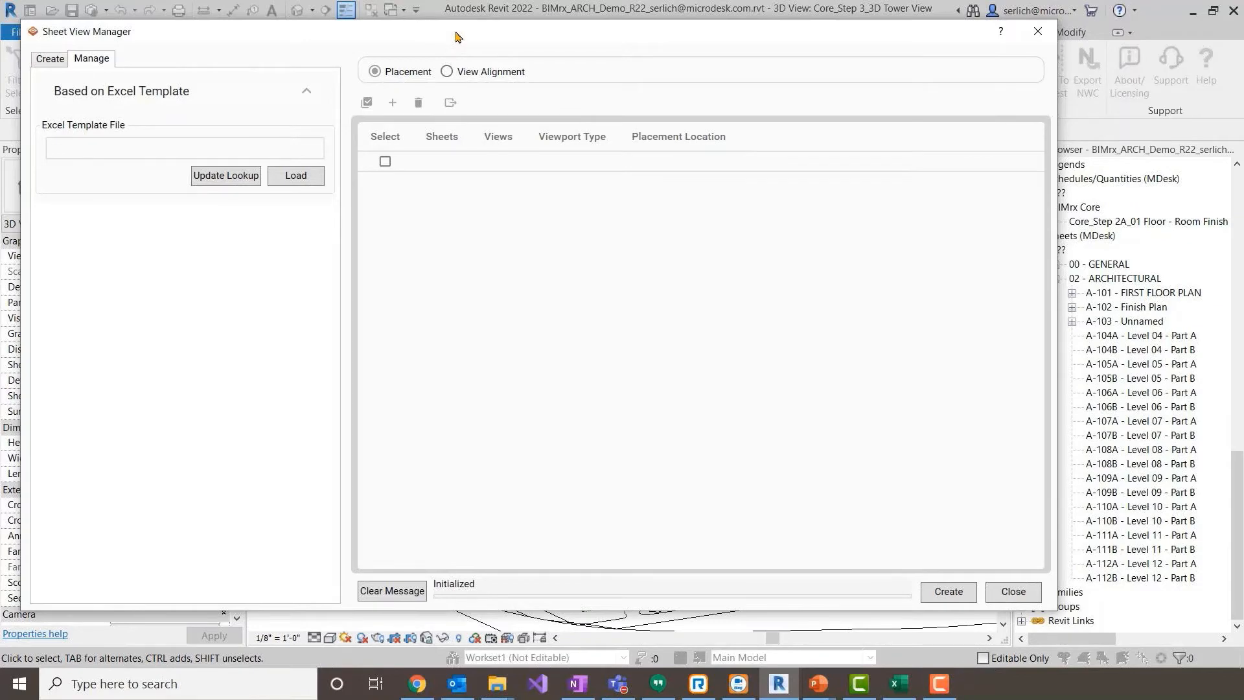
pyautogui.click(324, 174)
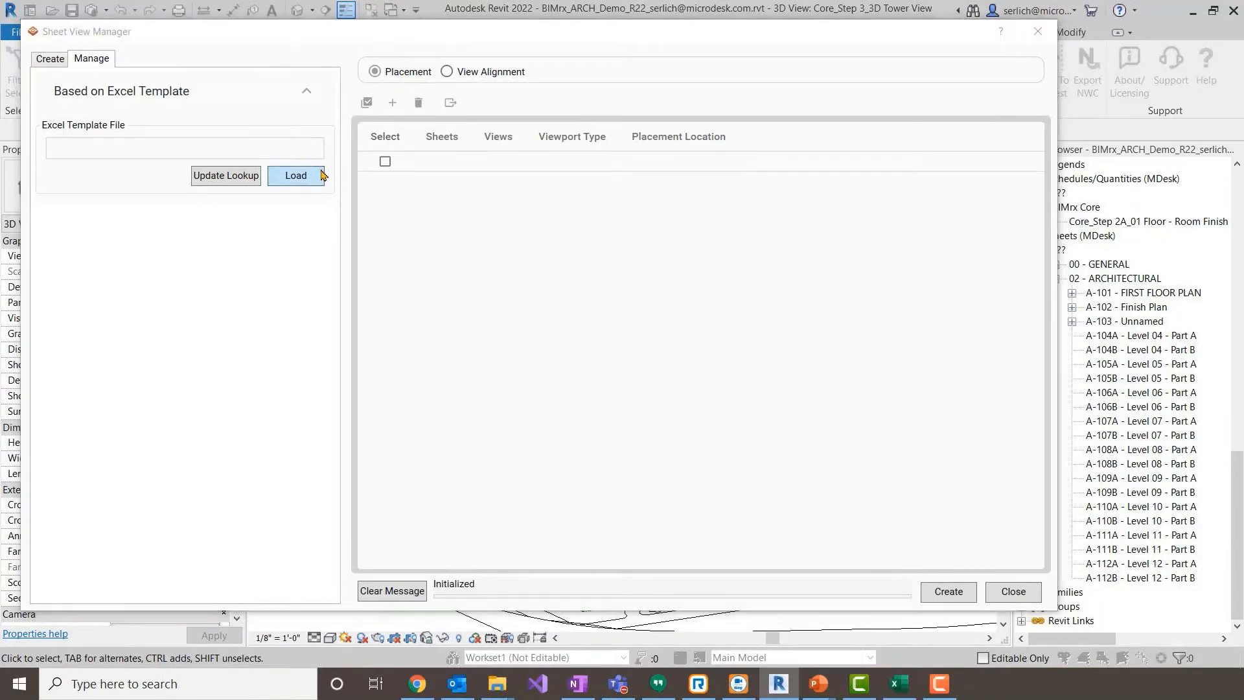
pyautogui.doubleClick(632, 142)
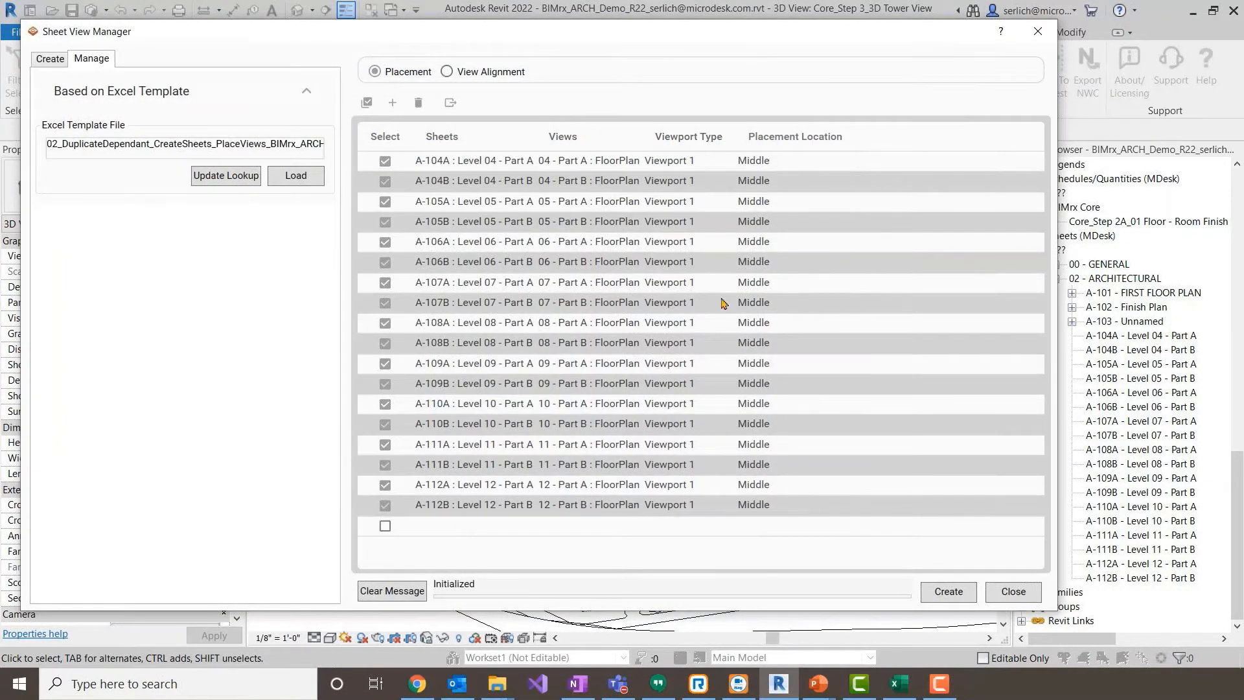
pyautogui.click(962, 587)
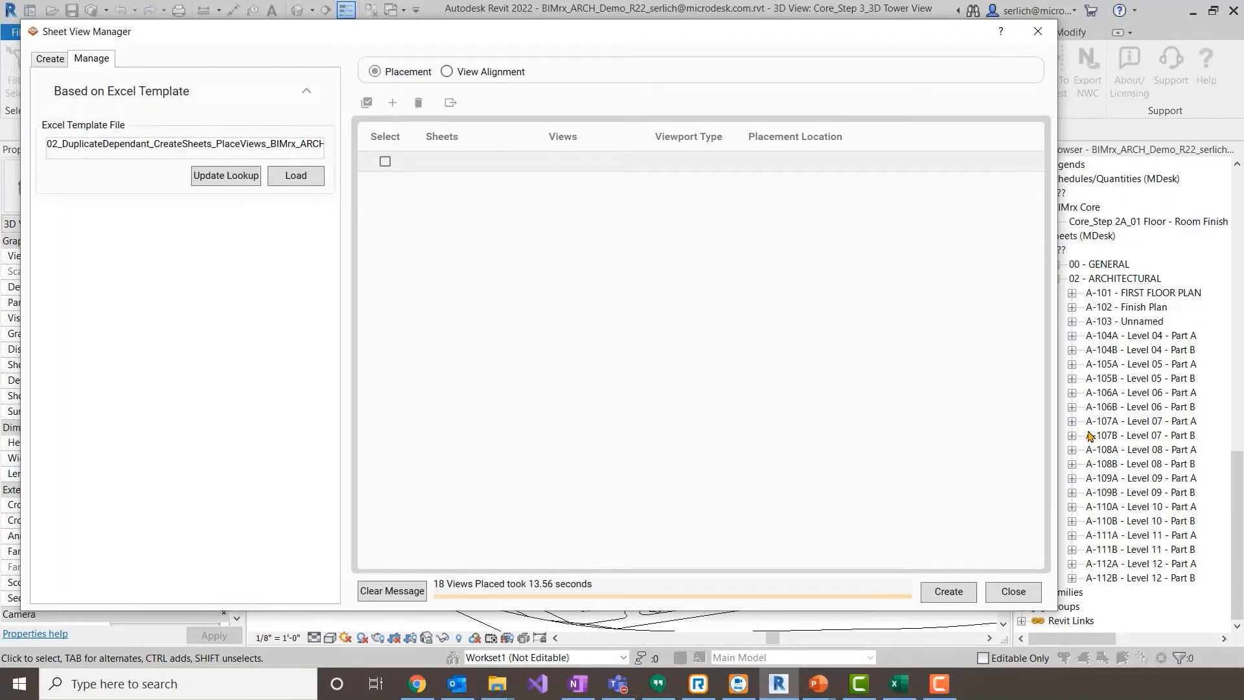
pyautogui.click(1035, 601)
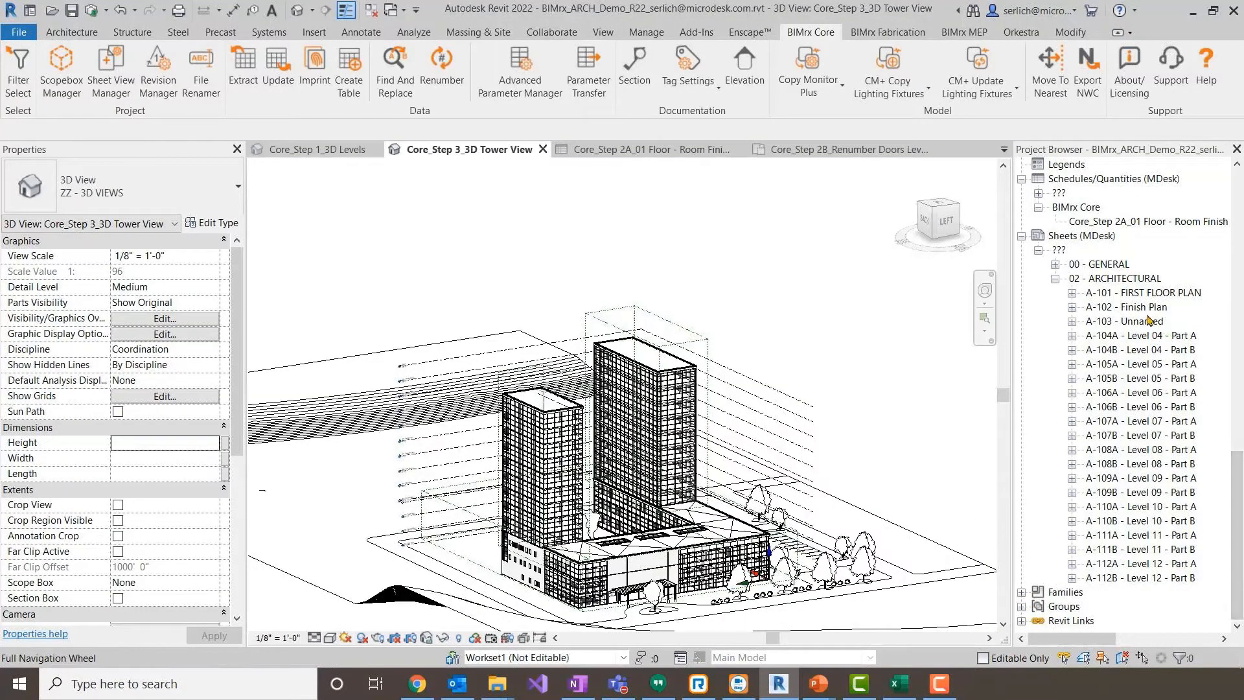
# - Open sheet A-102 - Finish Plan and activate its enlarged conference room plan viewport
pyautogui.doubleClick(1129, 308)
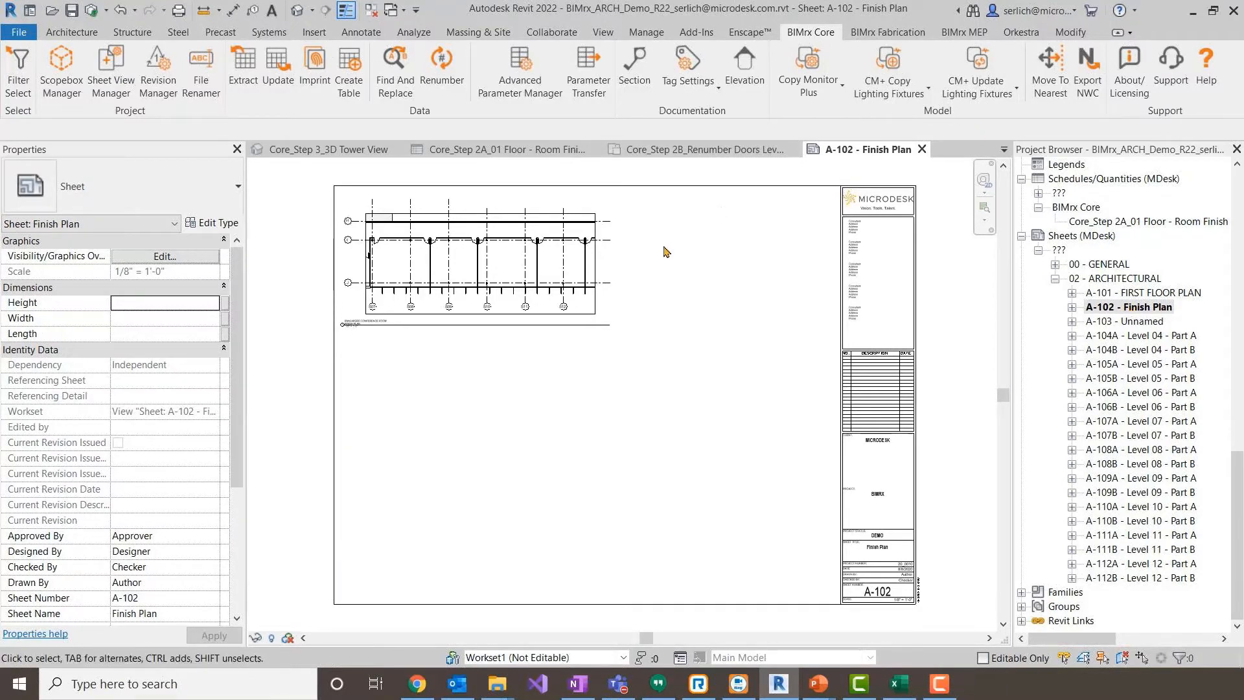
pyautogui.moveTo(690, 277); pyautogui.dragTo(715, 331, button='middle')
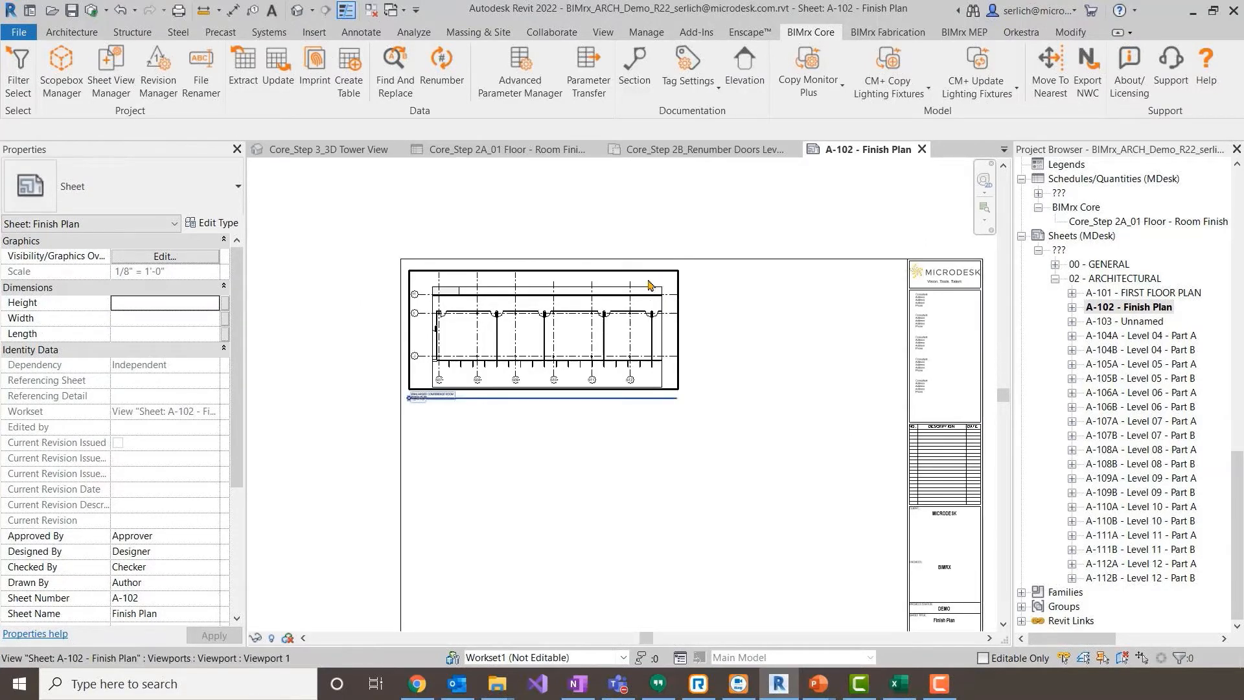
pyautogui.scroll(5, 550, 313)
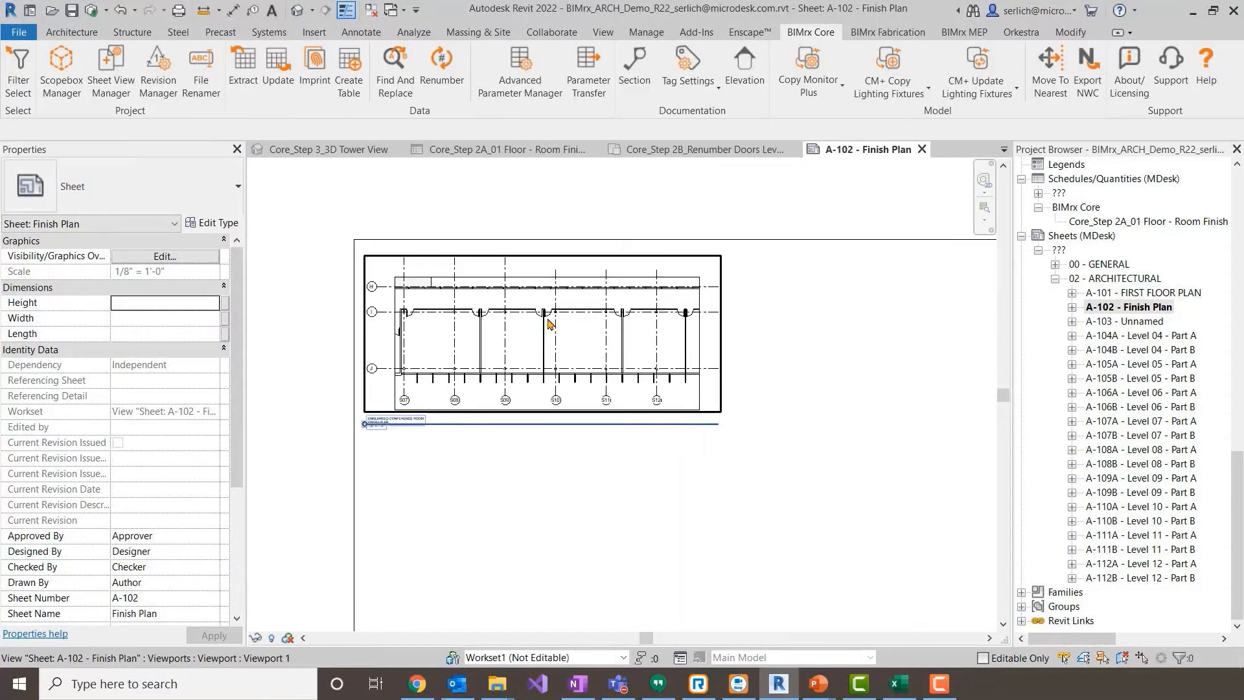
pyautogui.doubleClick(548, 324)
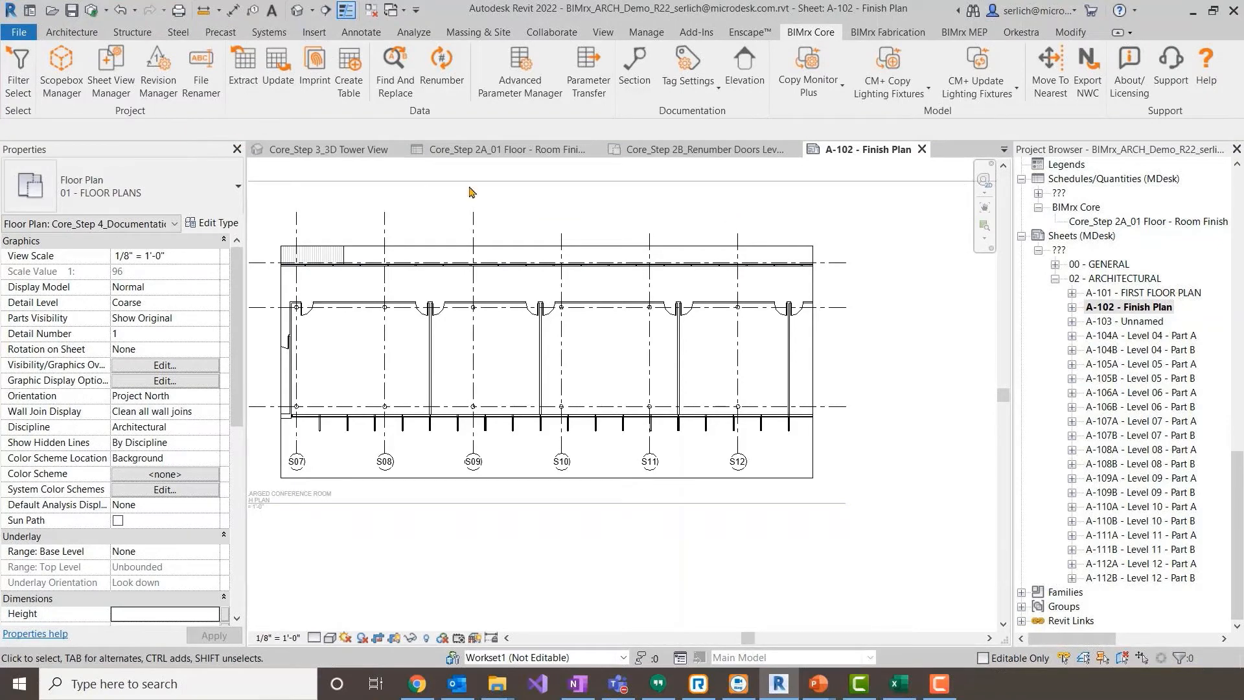
pyautogui.press('t')
pyautogui.press('g')
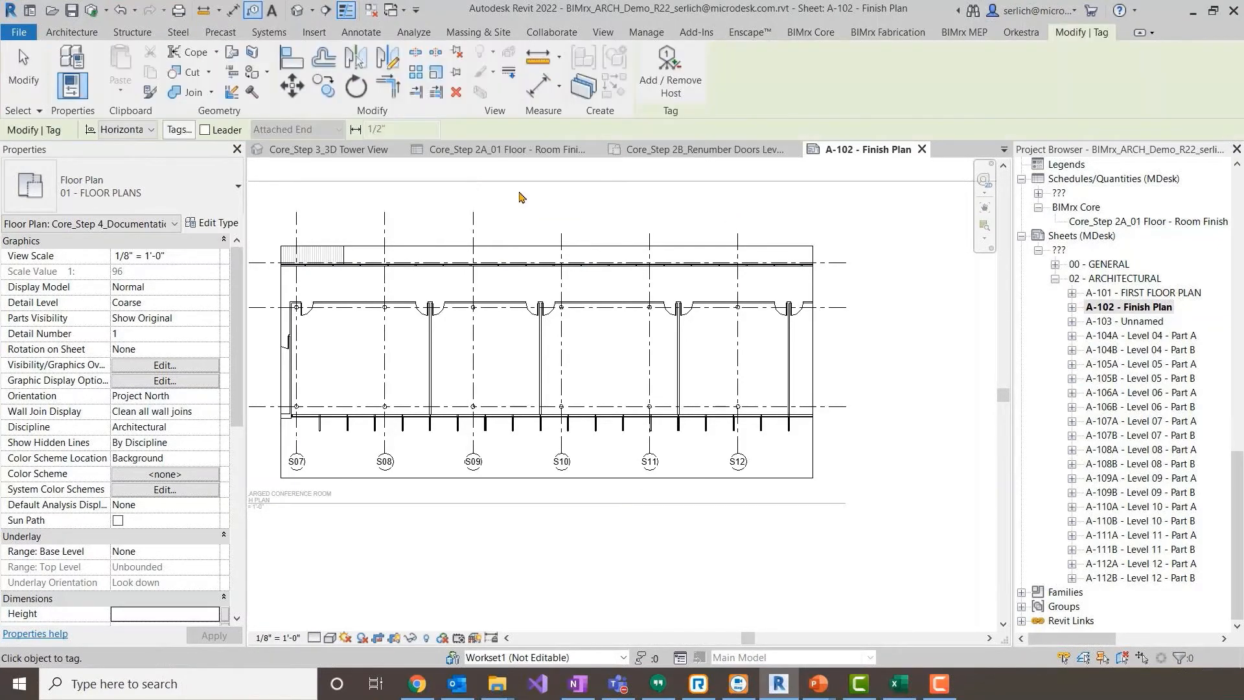
pyautogui.scroll(3, 796, 304)
pyautogui.scroll(2, 804, 330)
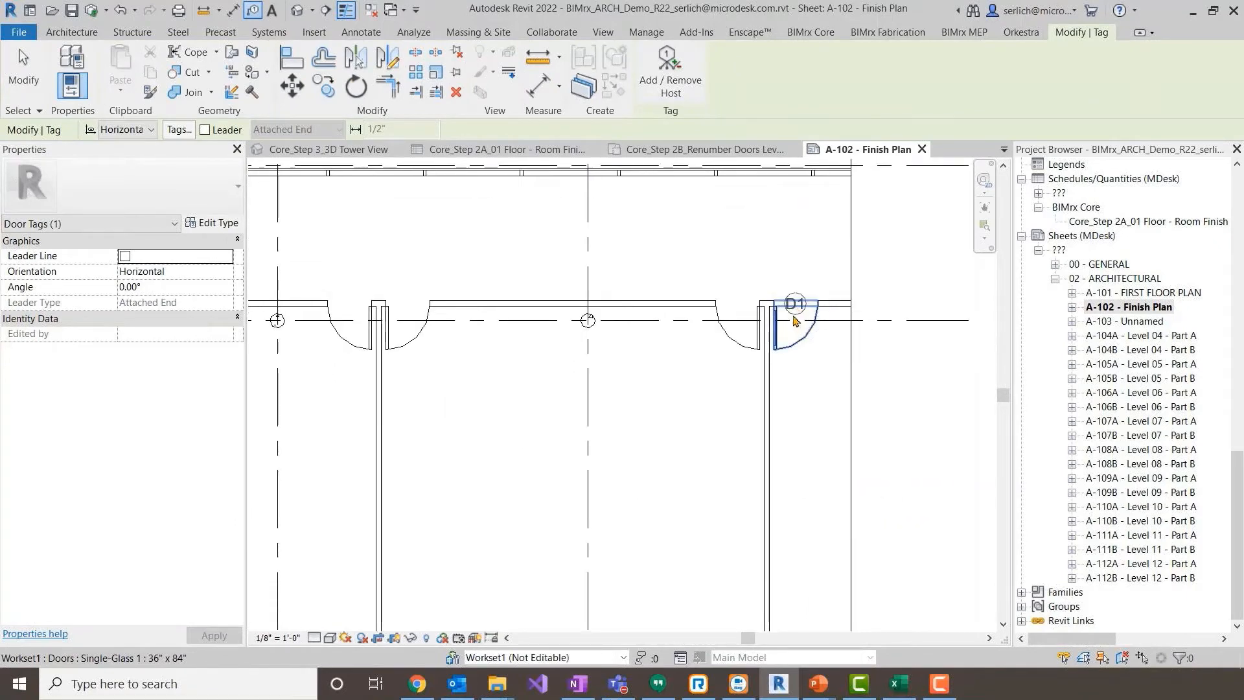
pyautogui.press('Escape')
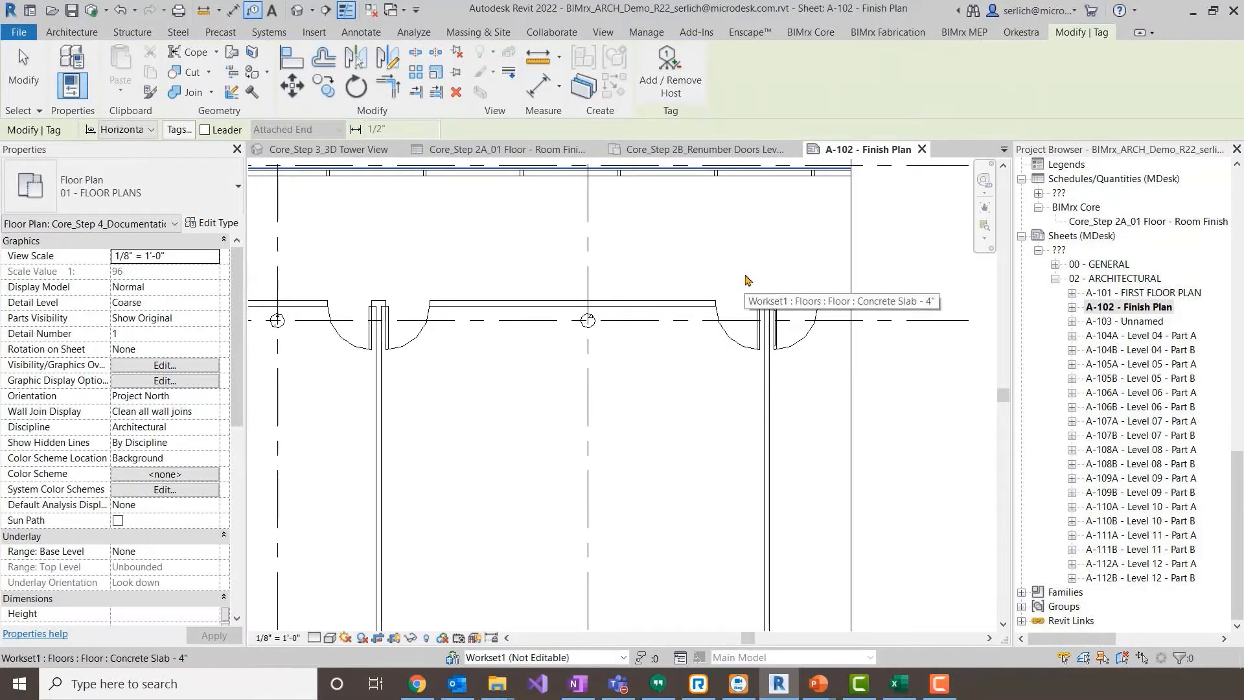
pyautogui.moveTo(890, 226); pyautogui.dragTo(810, 291, button='middle')
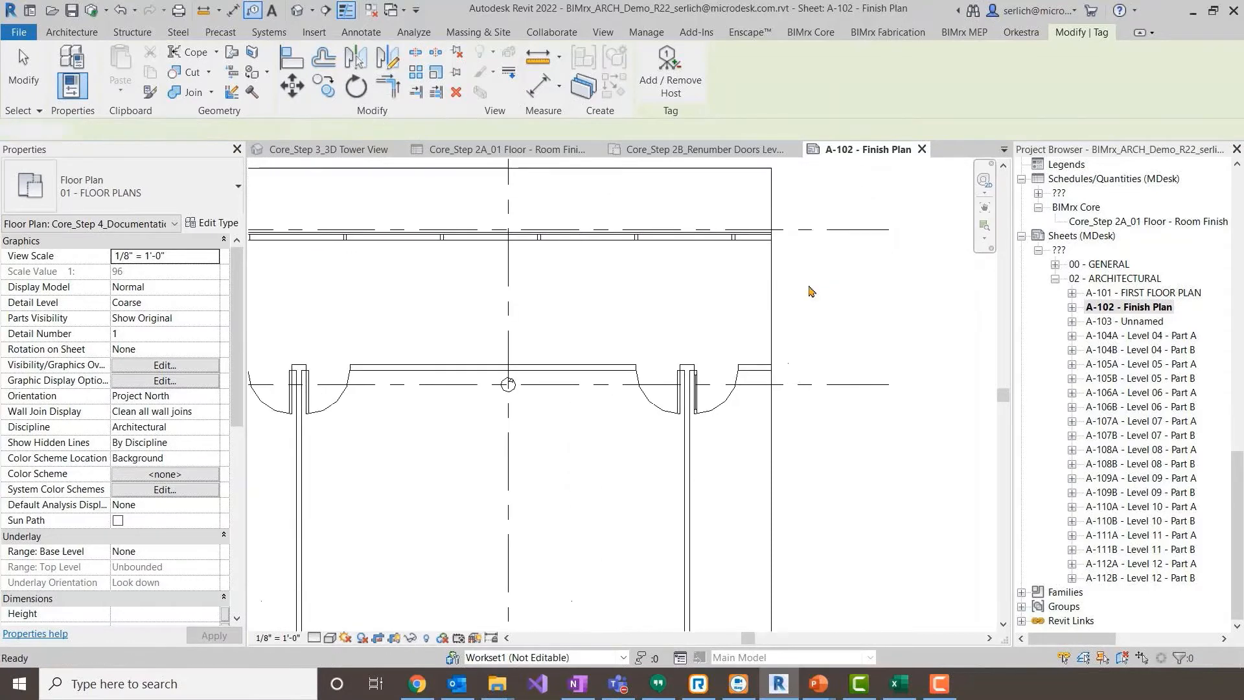
pyautogui.press('Escape')
# - Tag the door just past grid S12 with number and type tags using the saved Door Tag_Number and Type configuration
pyautogui.scroll(-3, 763, 267)
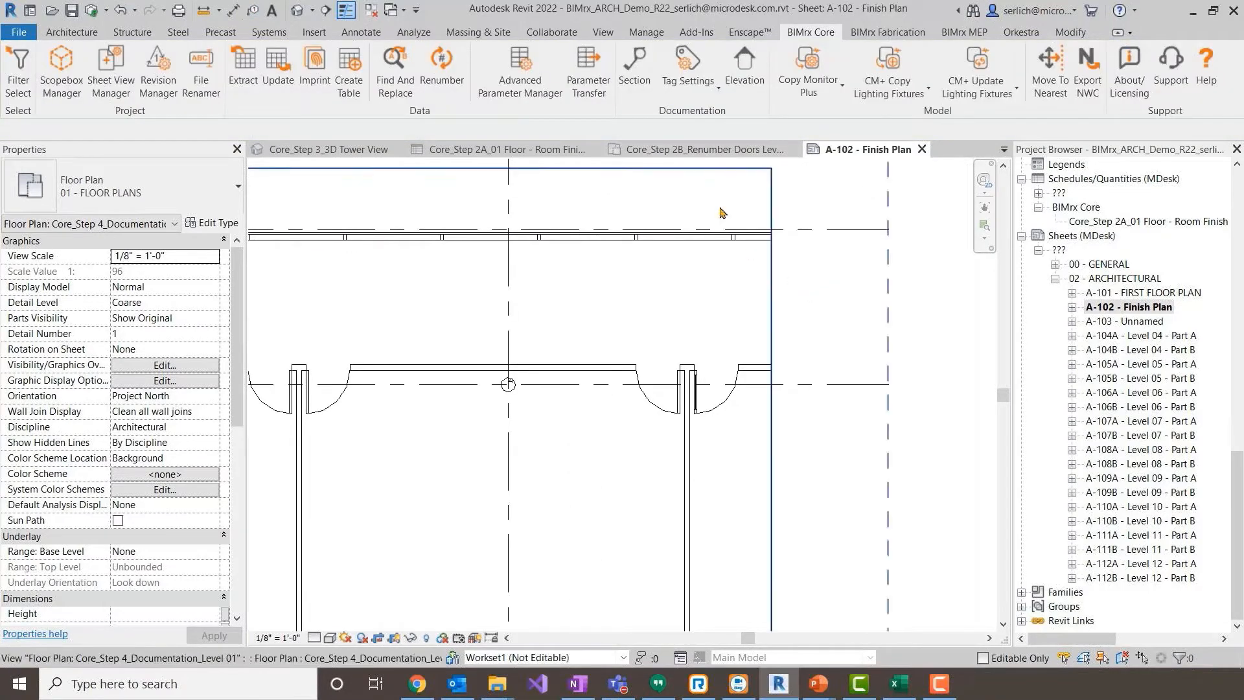
pyautogui.moveTo(682, 252); pyautogui.dragTo(810, 252, button='middle')
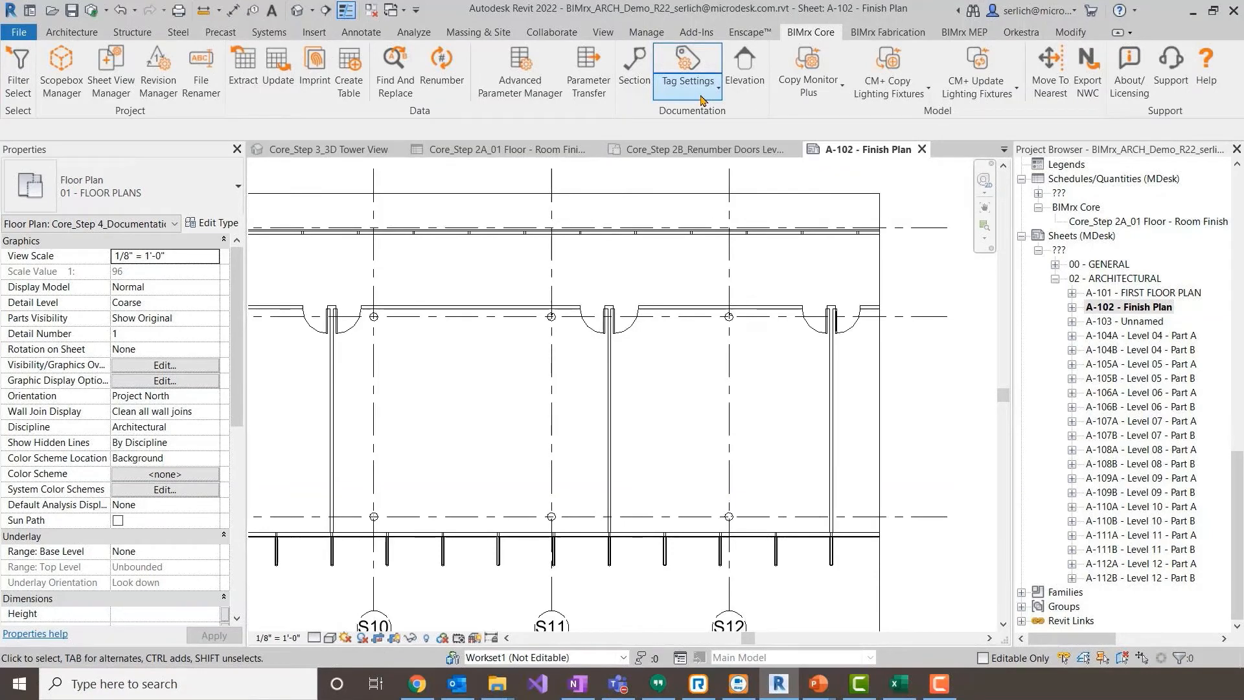
pyautogui.click(701, 100)
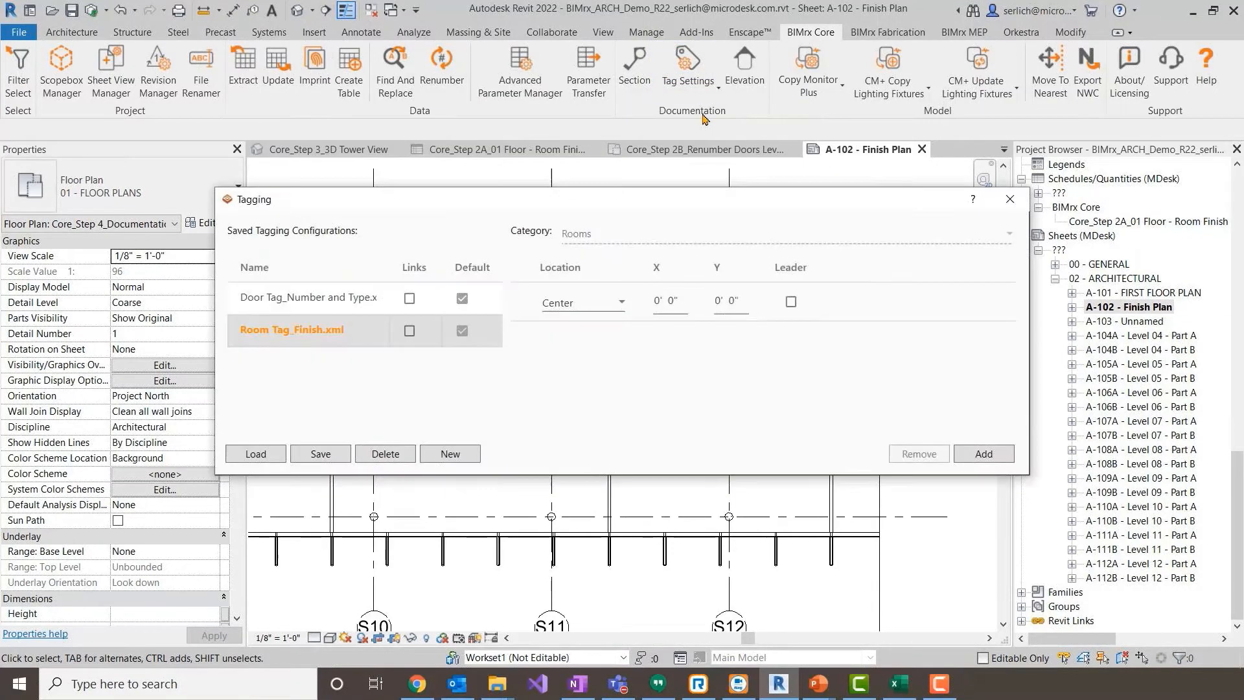
pyautogui.click(499, 300)
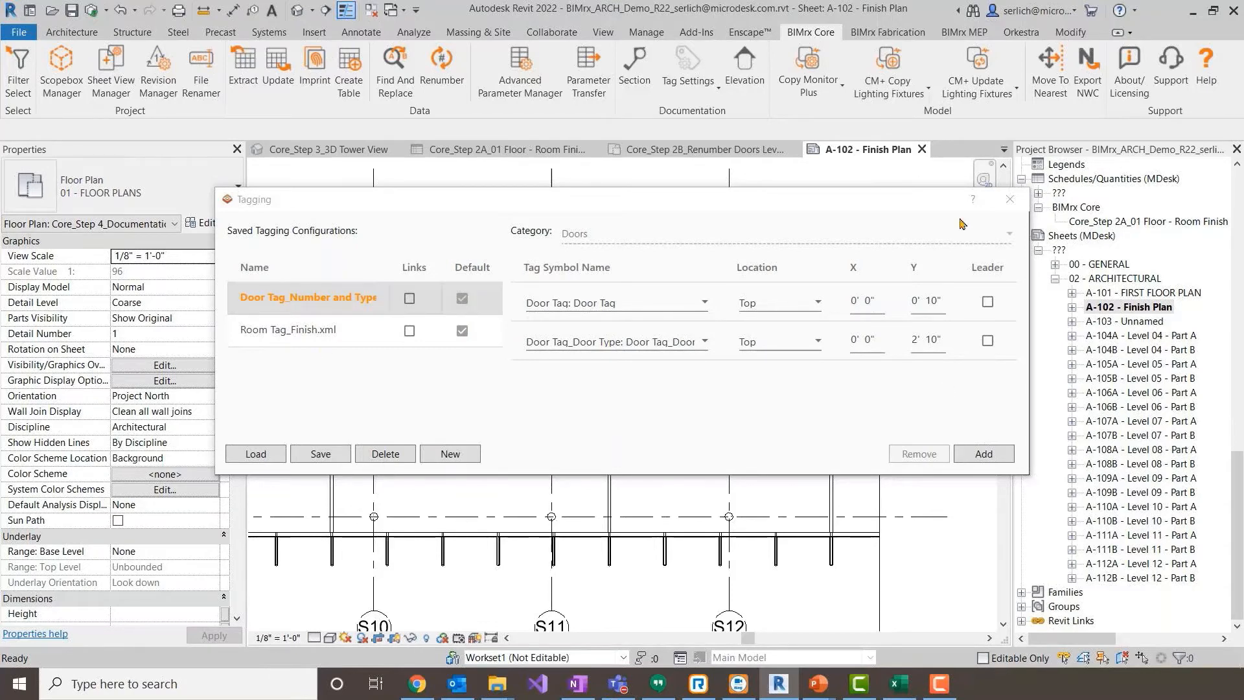
pyautogui.moveTo(905, 211); pyautogui.dragTo(578, 74)
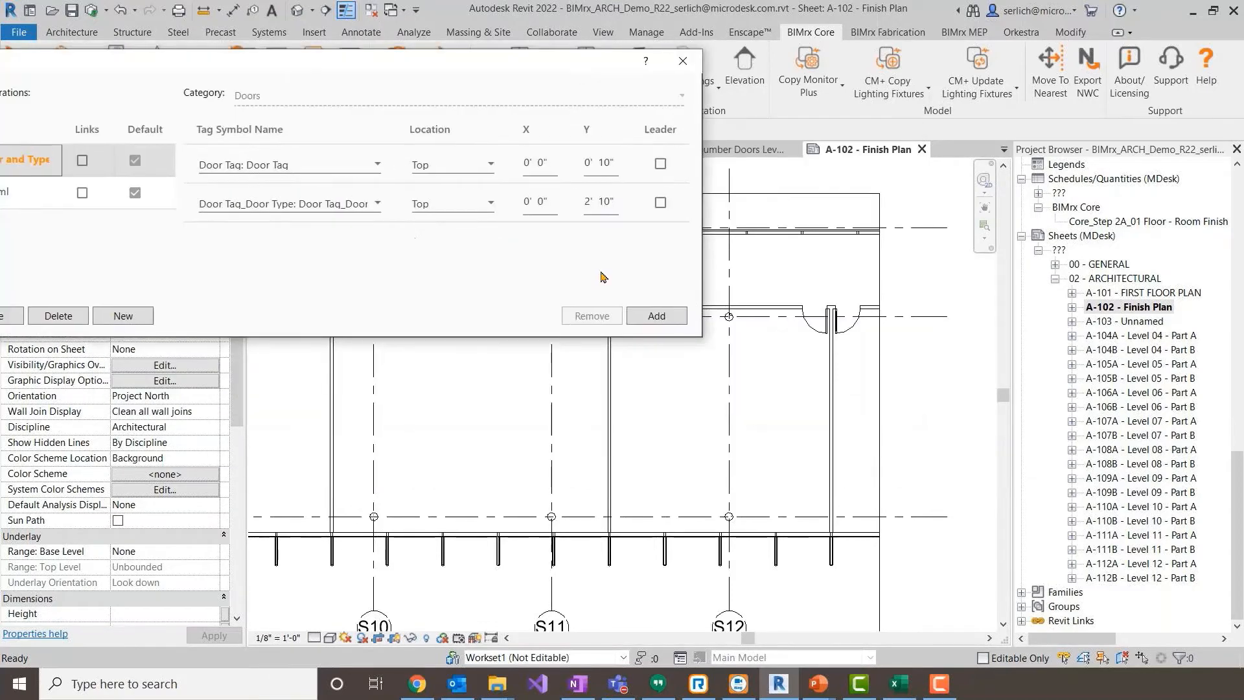
pyautogui.click(849, 330)
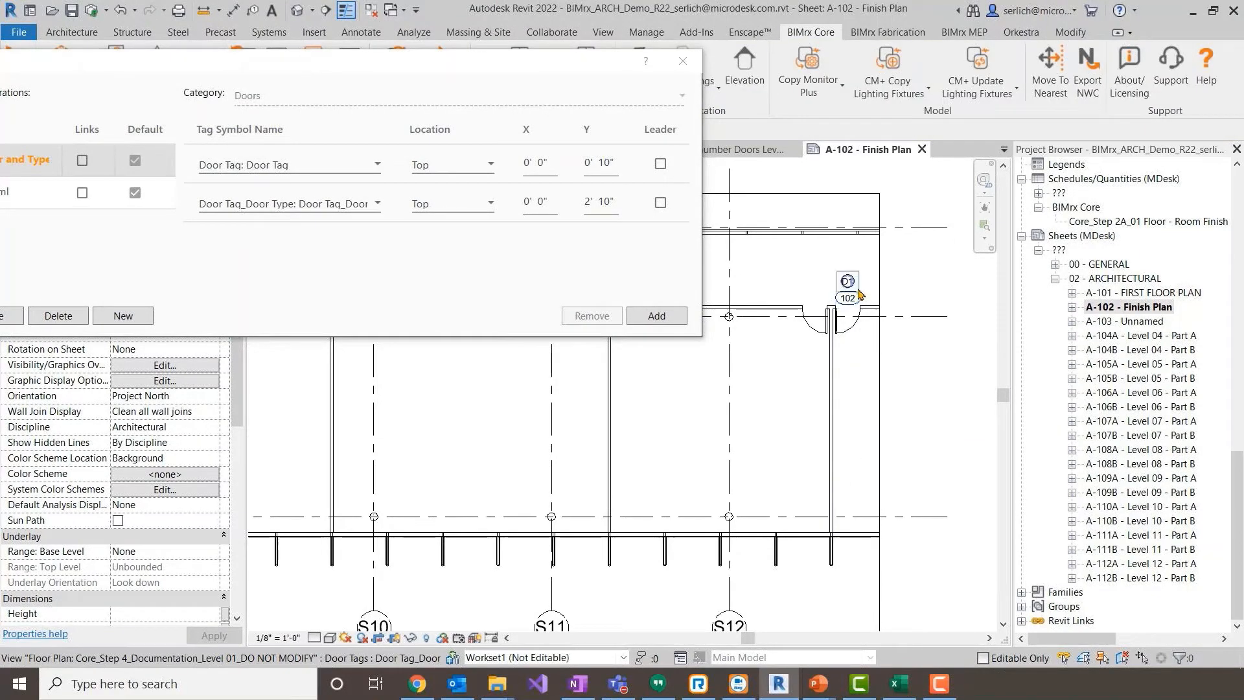
pyautogui.click(682, 62)
# - Tag all doors and rooms across the enlarged plan at once with Tag Select, using the default tagging configurations
pyautogui.click(713, 88)
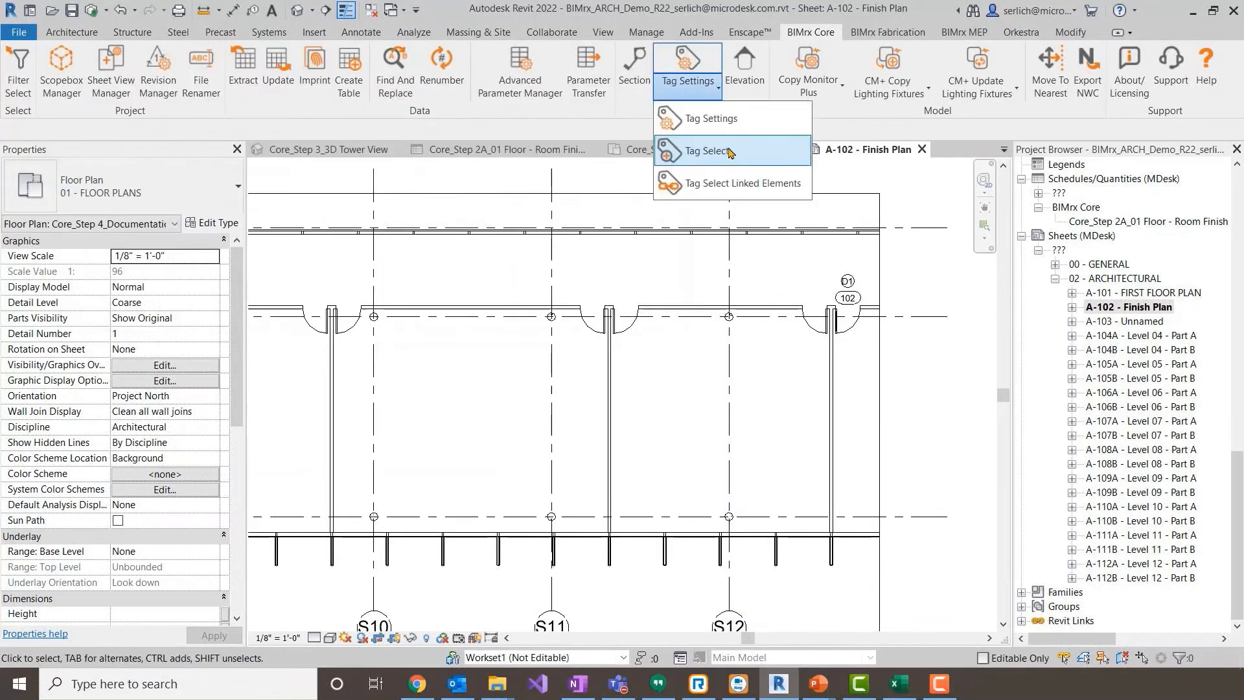
pyautogui.click(695, 155)
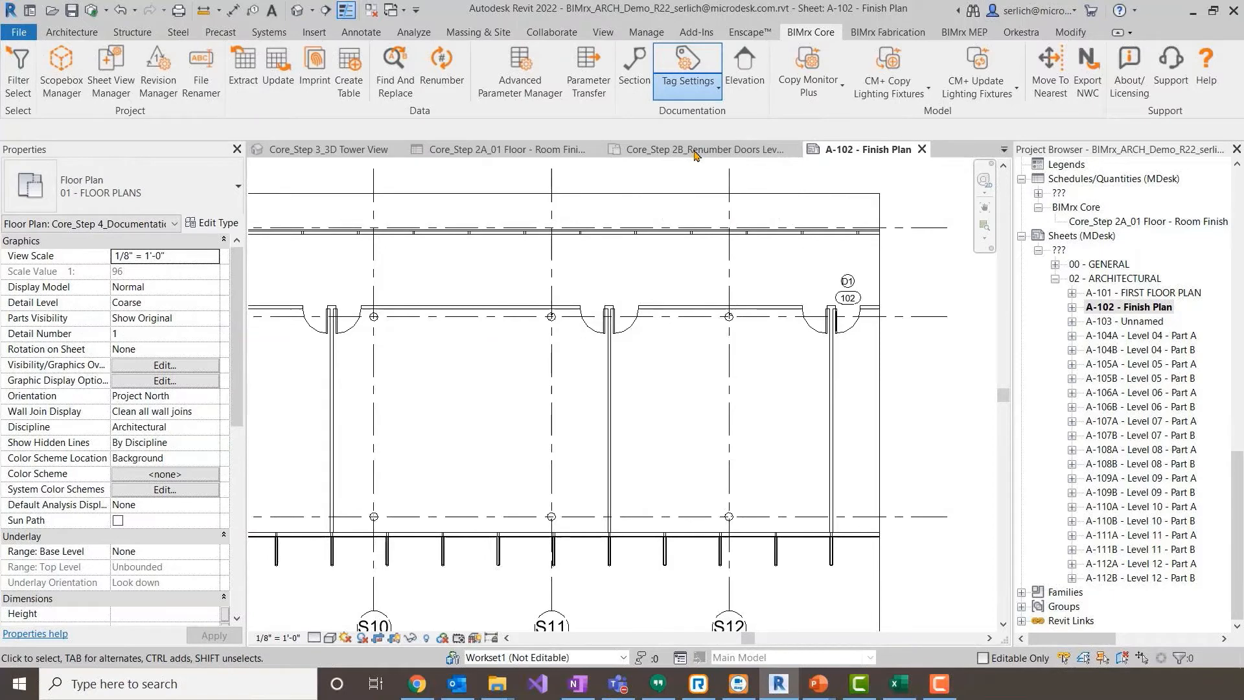
pyautogui.click(773, 215)
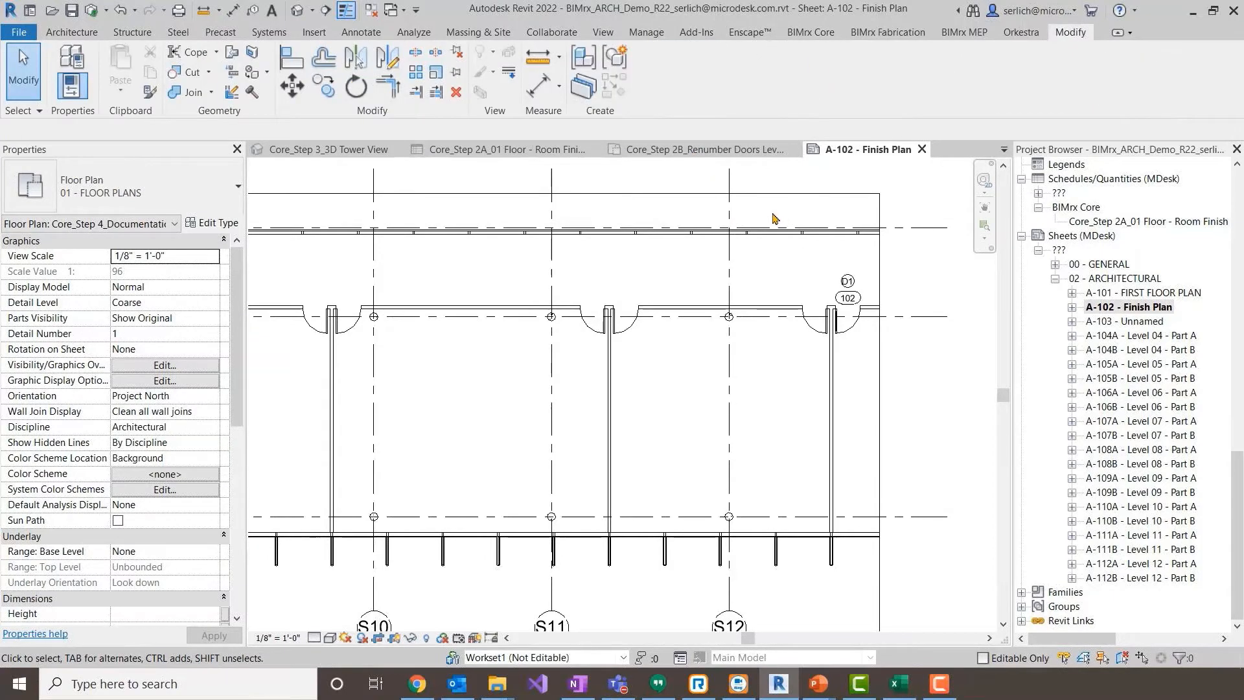
pyautogui.scroll(-2, 774, 218)
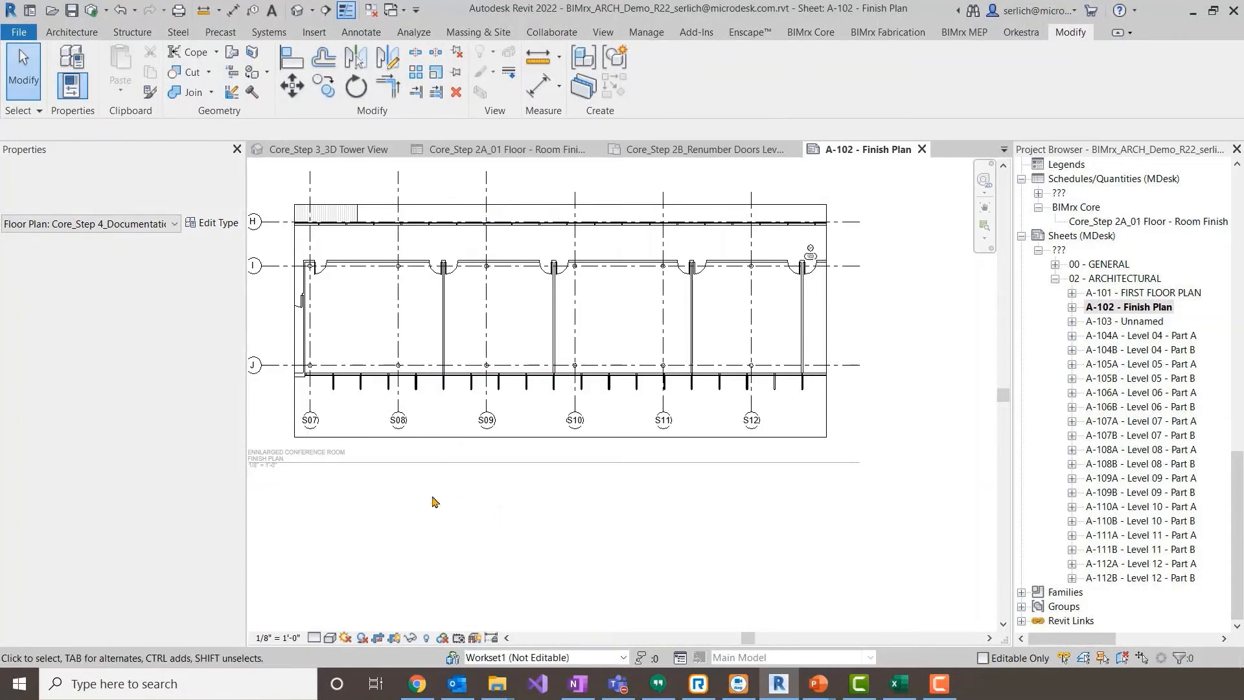
pyautogui.moveTo(293, 485); pyautogui.dragTo(808, 246)
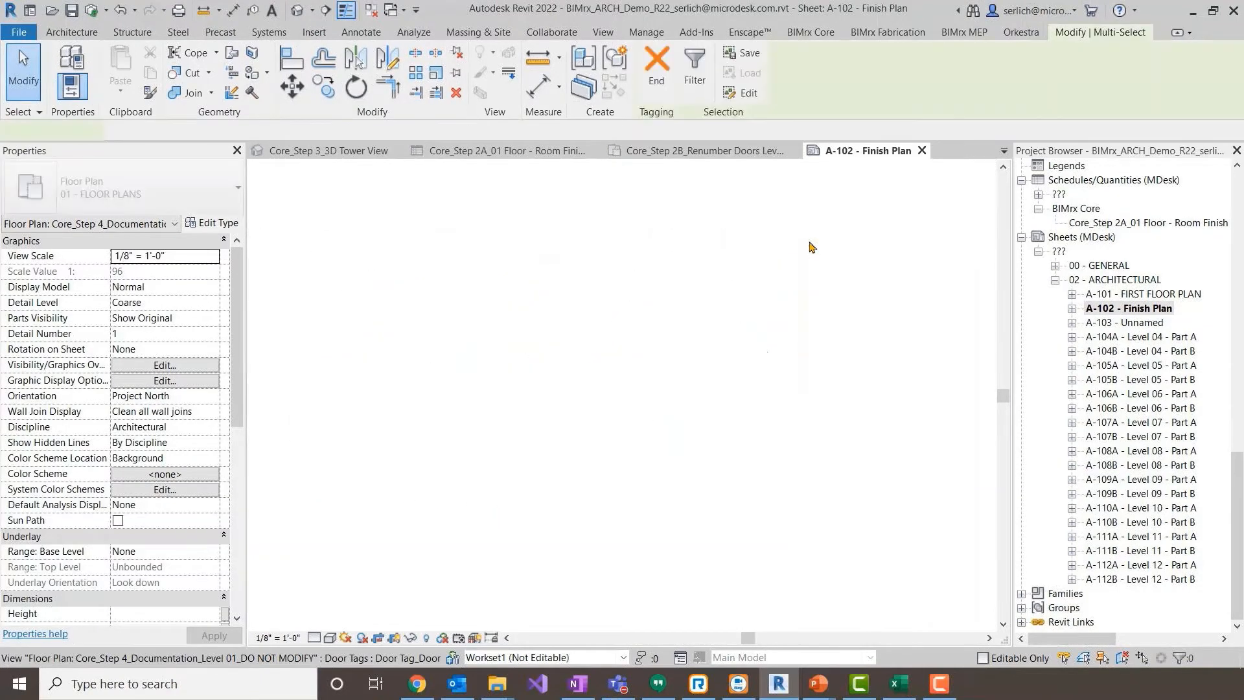
pyautogui.click(661, 83)
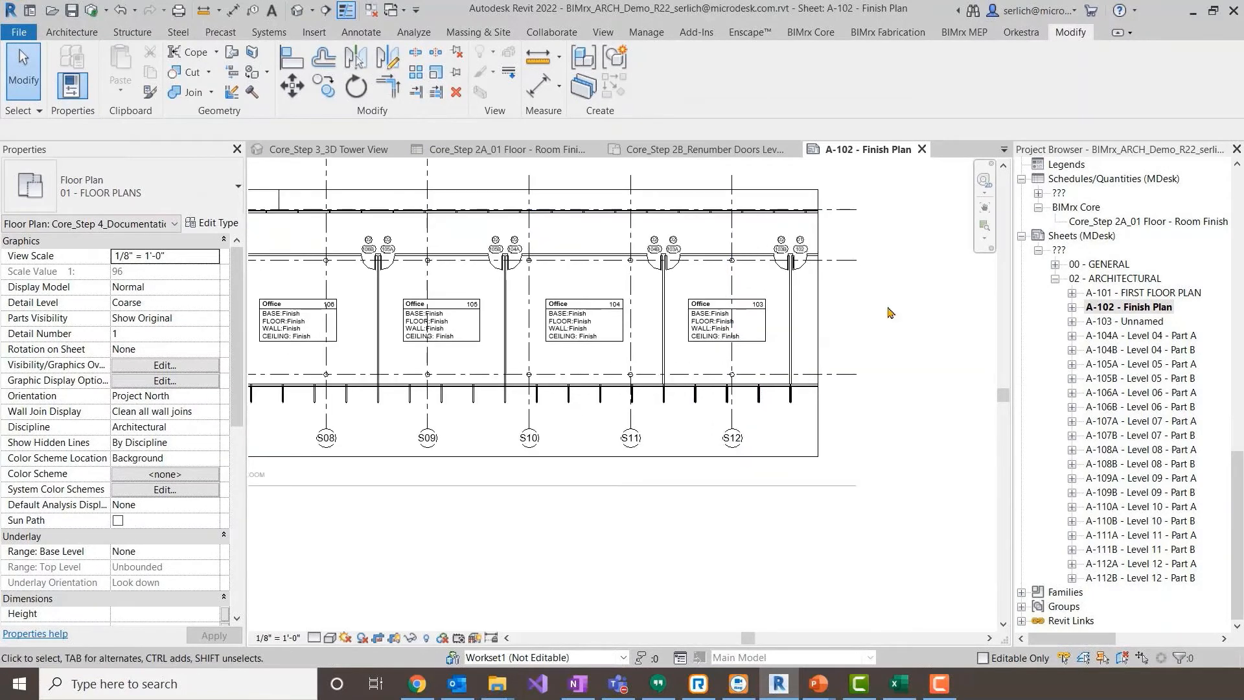
# - Check the new door and room finish tags, and deactivate the viewport to return to sheet A-102
pyautogui.scroll(2, 886, 222)
pyautogui.scroll(-2, 886, 223)
pyautogui.moveTo(889, 296); pyautogui.dragTo(890, 354, button='middle')
pyautogui.moveTo(921, 228); pyautogui.dragTo(572, 257, button='middle')
pyautogui.scroll(-2, 561, 258)
pyautogui.doubleClick(584, 212)
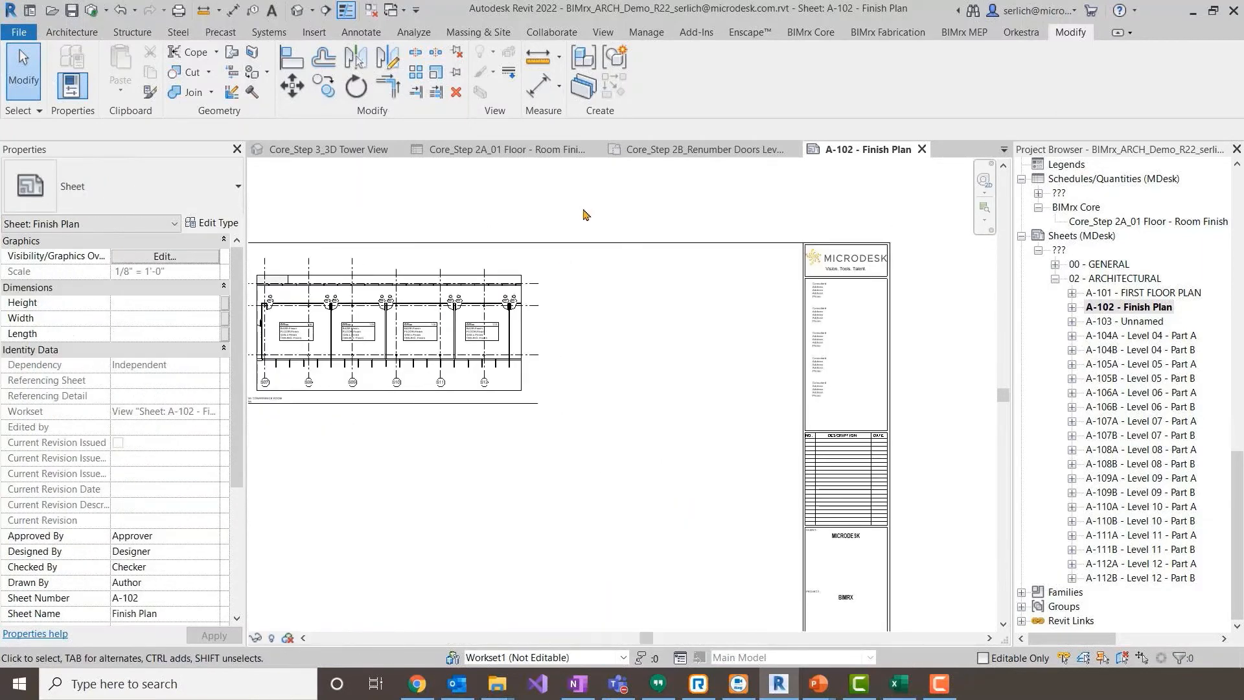
pyautogui.moveTo(597, 220); pyautogui.dragTo(663, 255, button='middle')
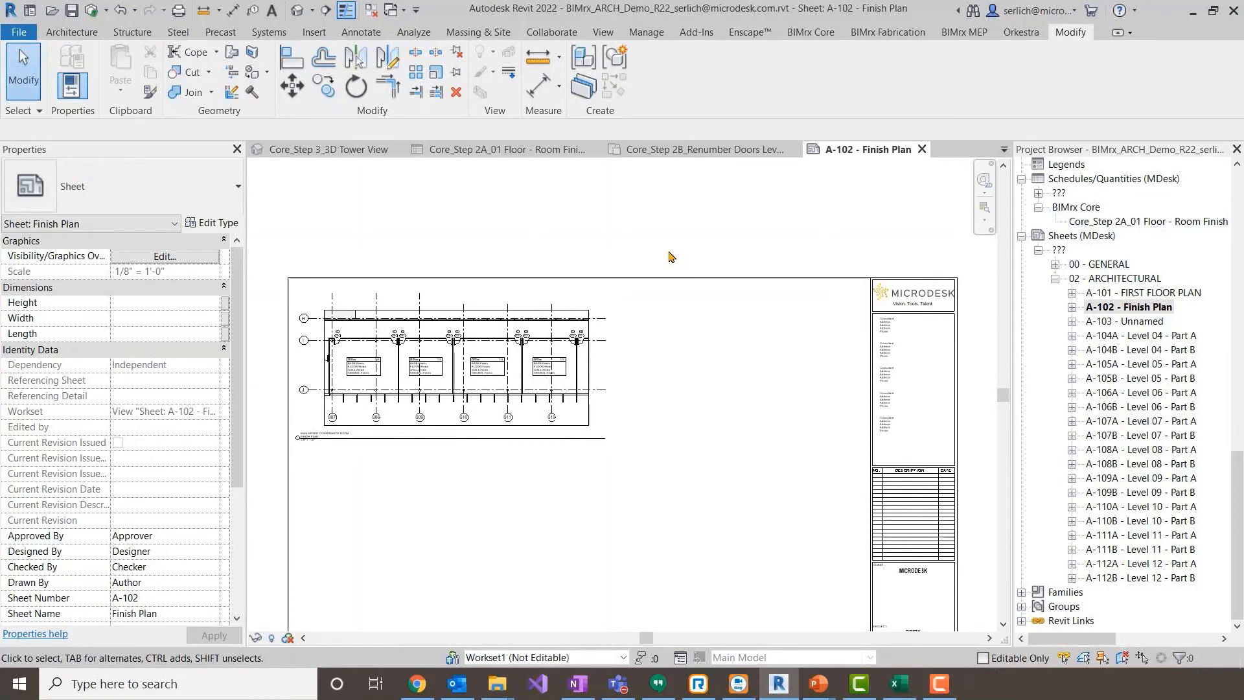
# - Switch to Excel and show the Material Schedule.xlsx workbook in a maximized window
pyautogui.click(819, 32)
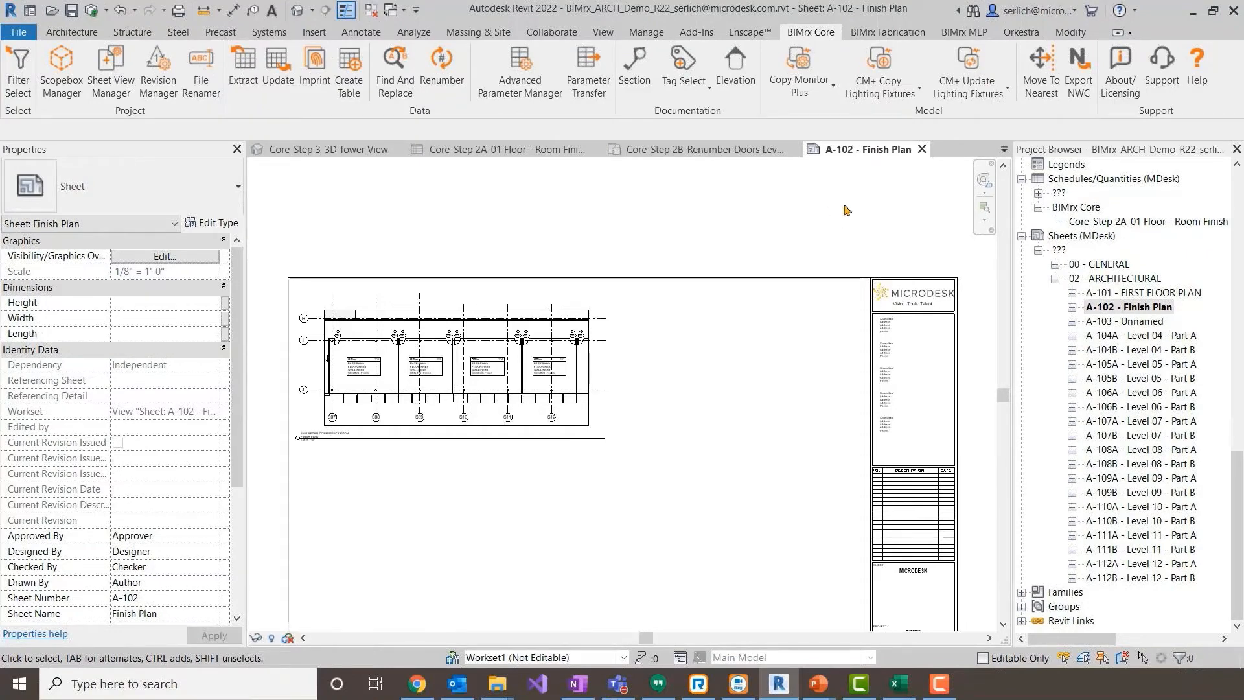
pyautogui.moveTo(837, 250); pyautogui.dragTo(834, 198, button='middle')
pyautogui.scroll(-1, 834, 198)
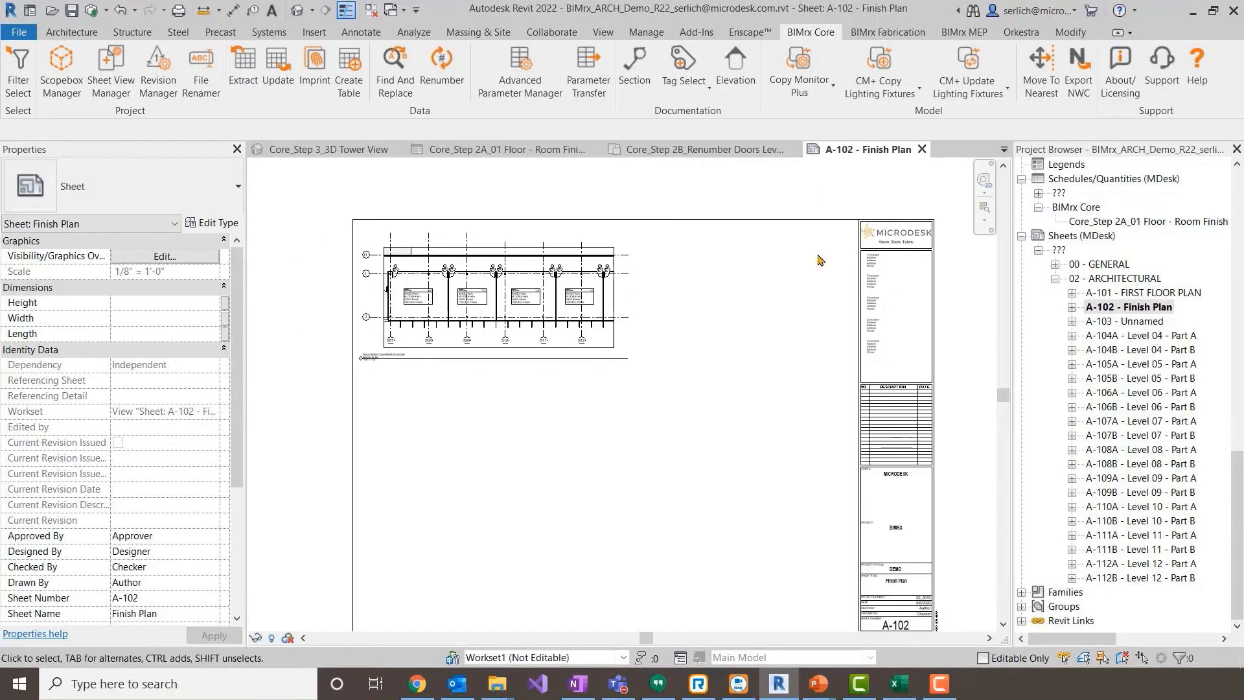
pyautogui.scroll(-1, 815, 274)
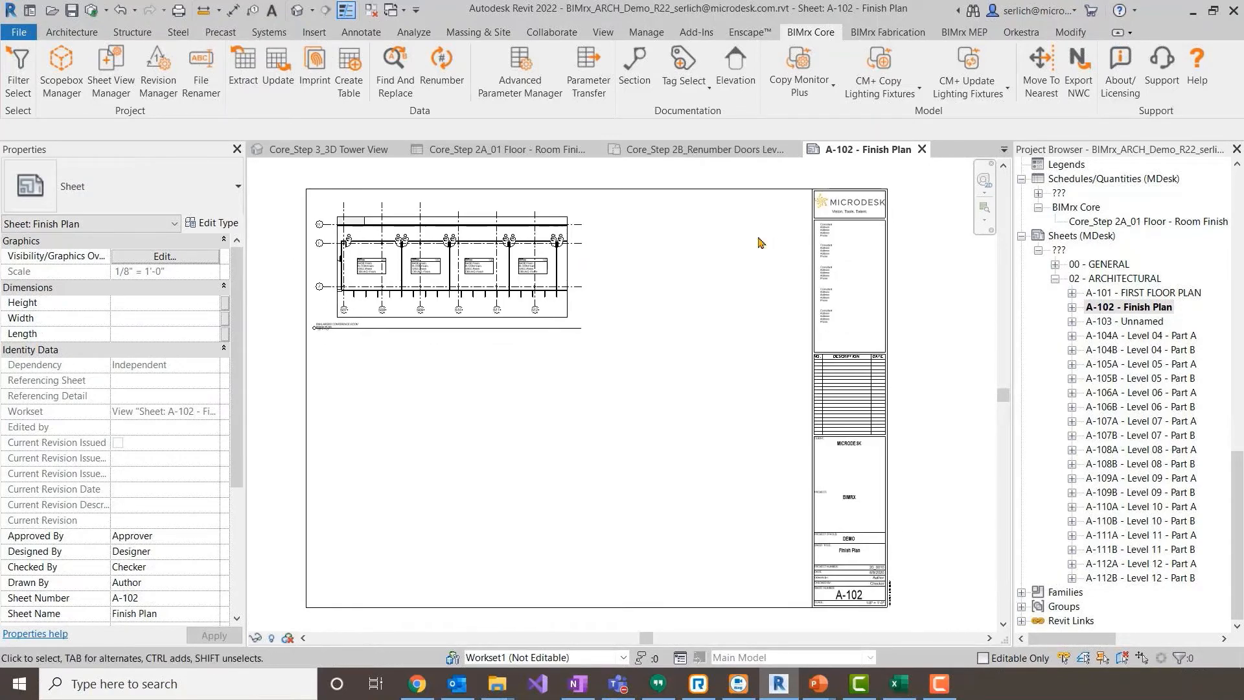
pyautogui.click(910, 691)
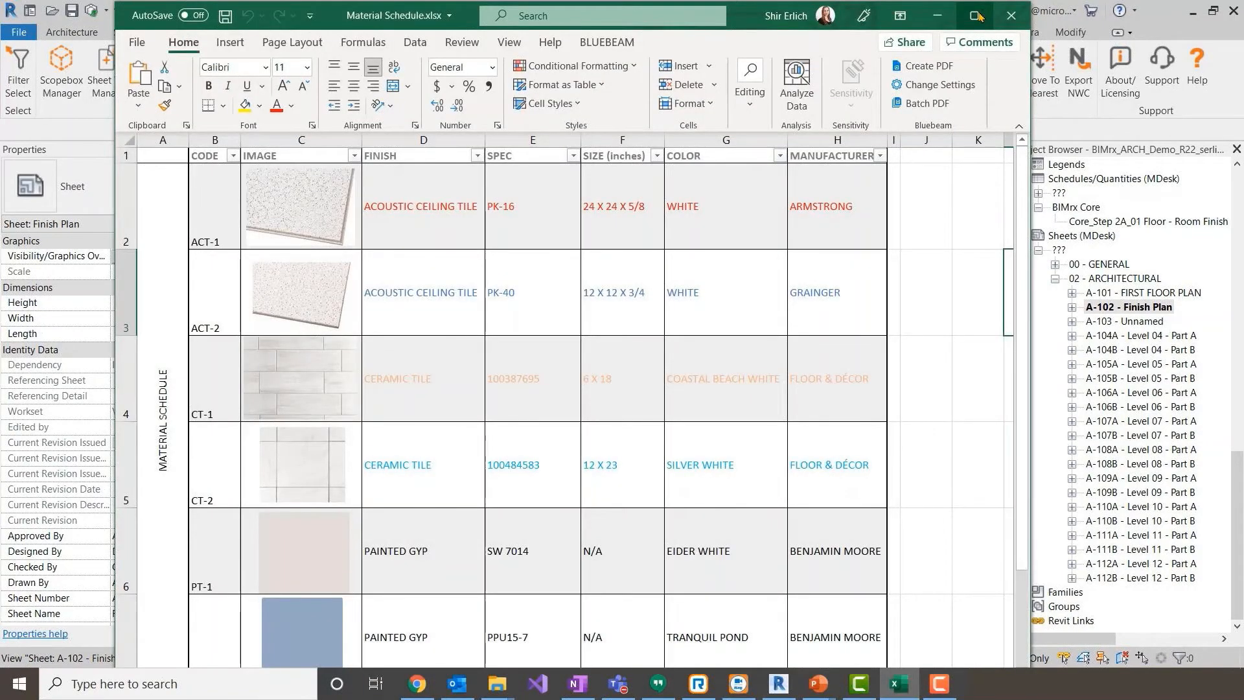
pyautogui.click(980, 15)
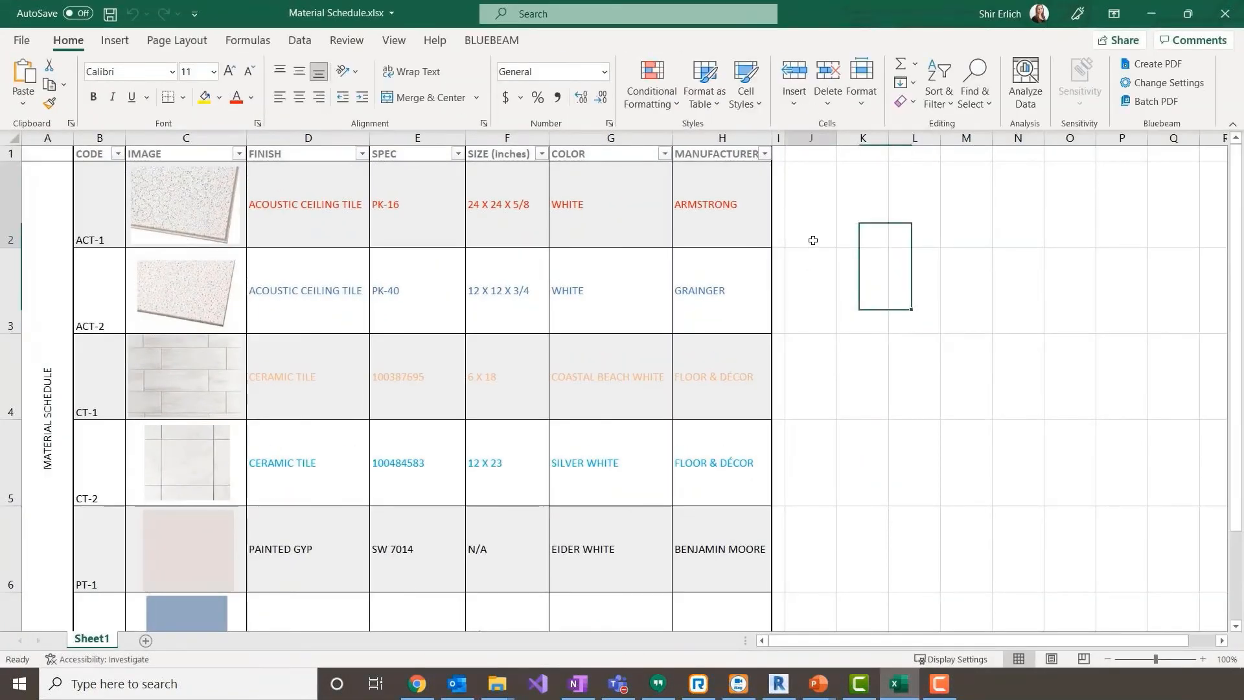
# - Look through the material schedule's images and colored finish rows, and close the Material Schedule.xlsx workbook
pyautogui.click(813, 240)
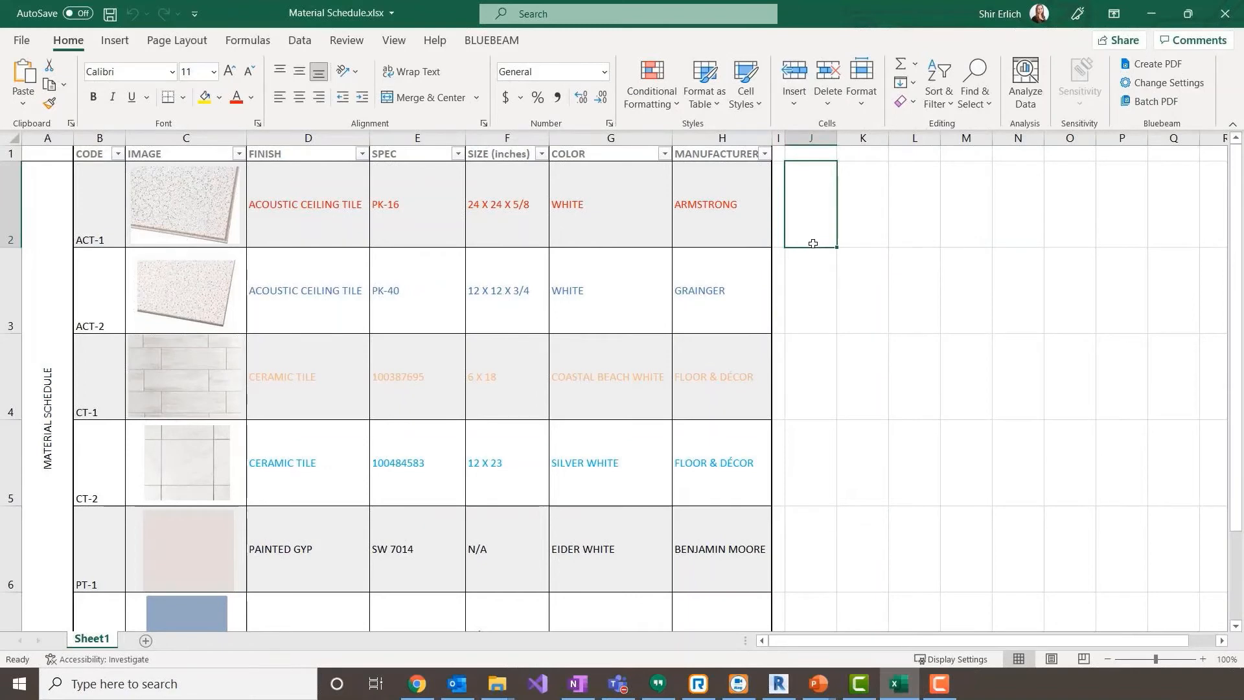
pyautogui.scroll(-2, 814, 245)
pyautogui.scroll(2, 813, 245)
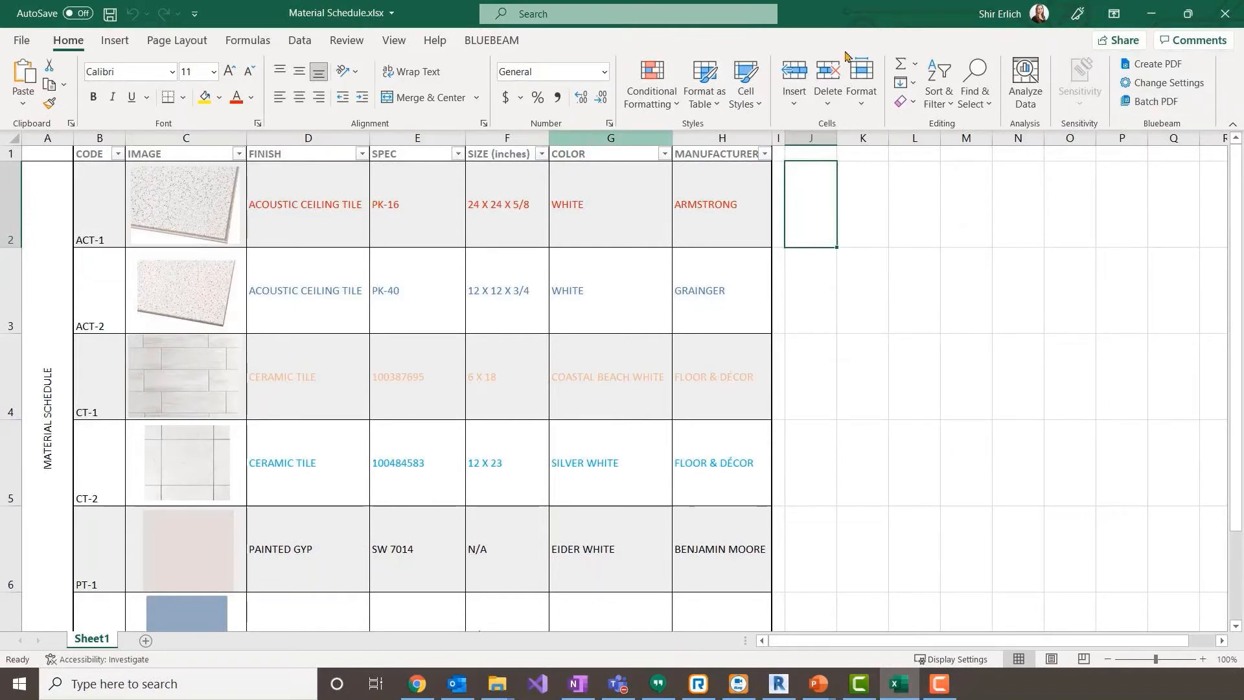
pyautogui.click(1225, 13)
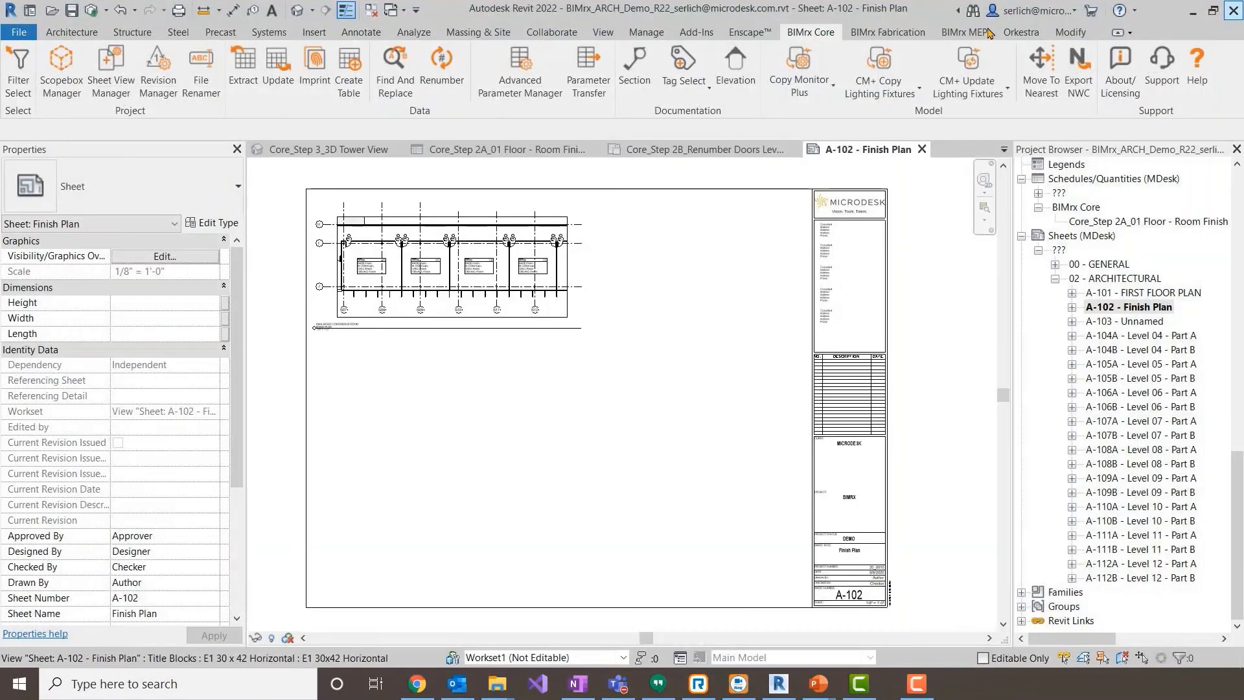
# - Return to Revit and imprint the Print_Area range of Sheet1 from Material Schedule.xlsx onto sheet A-102
pyautogui.click(310, 95)
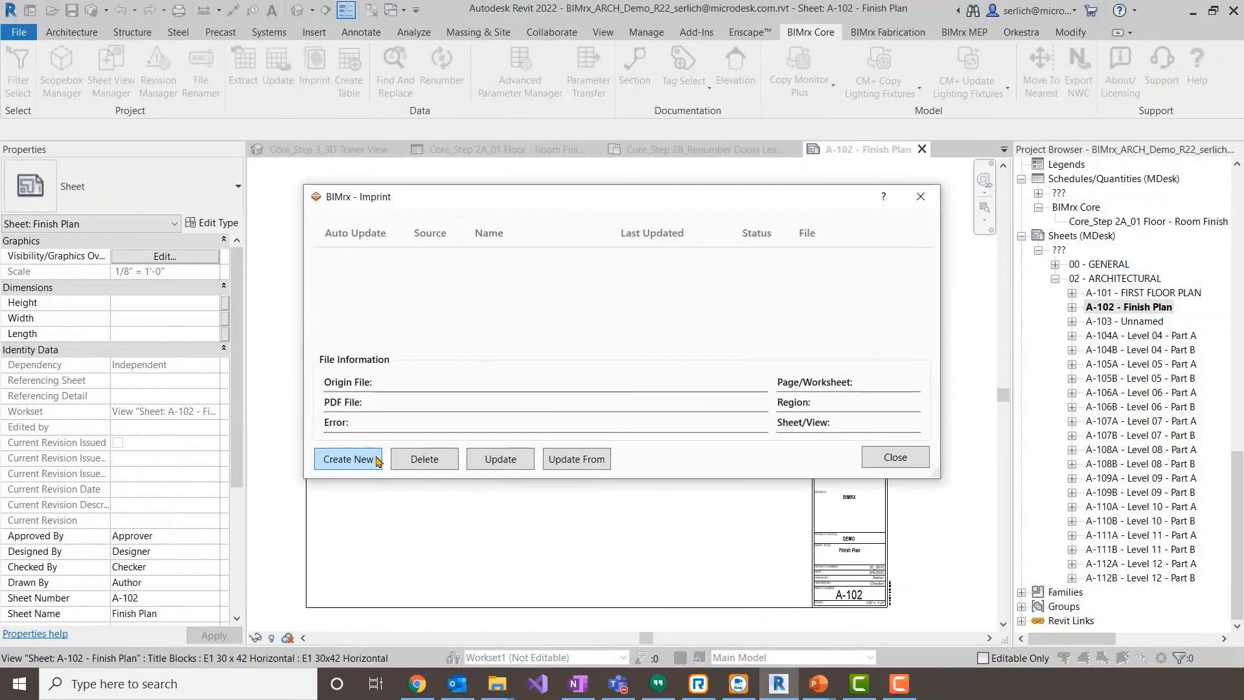
pyautogui.click(376, 460)
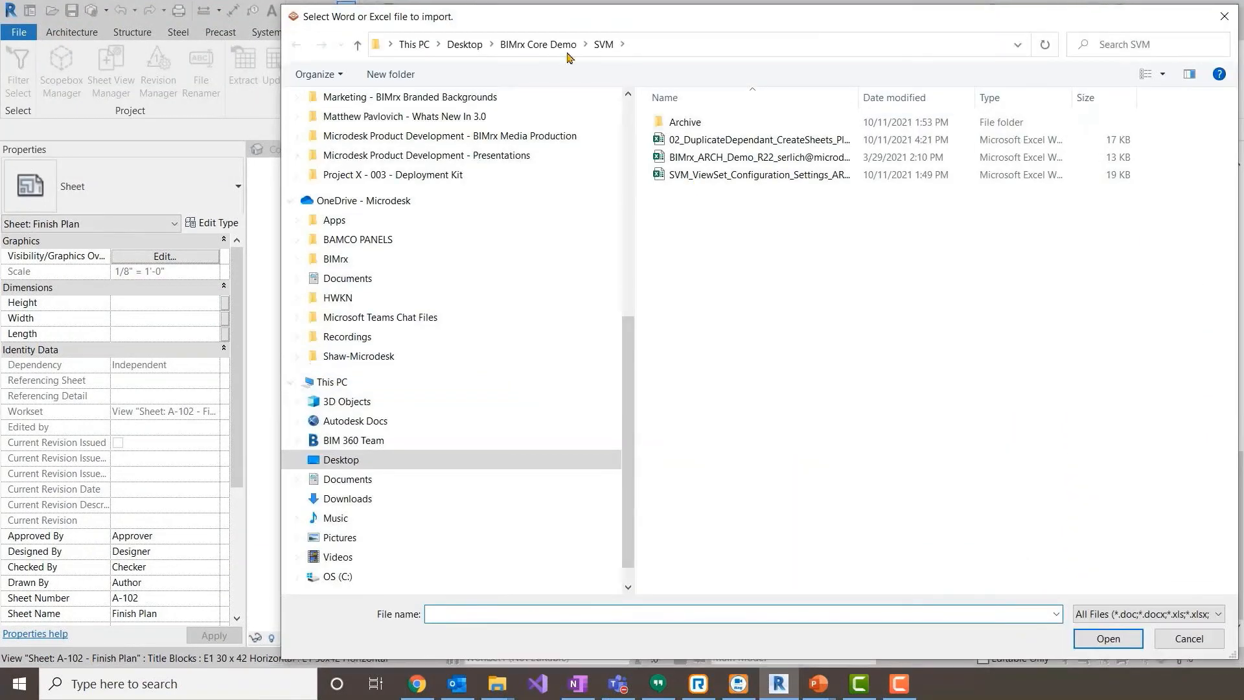
pyautogui.click(538, 44)
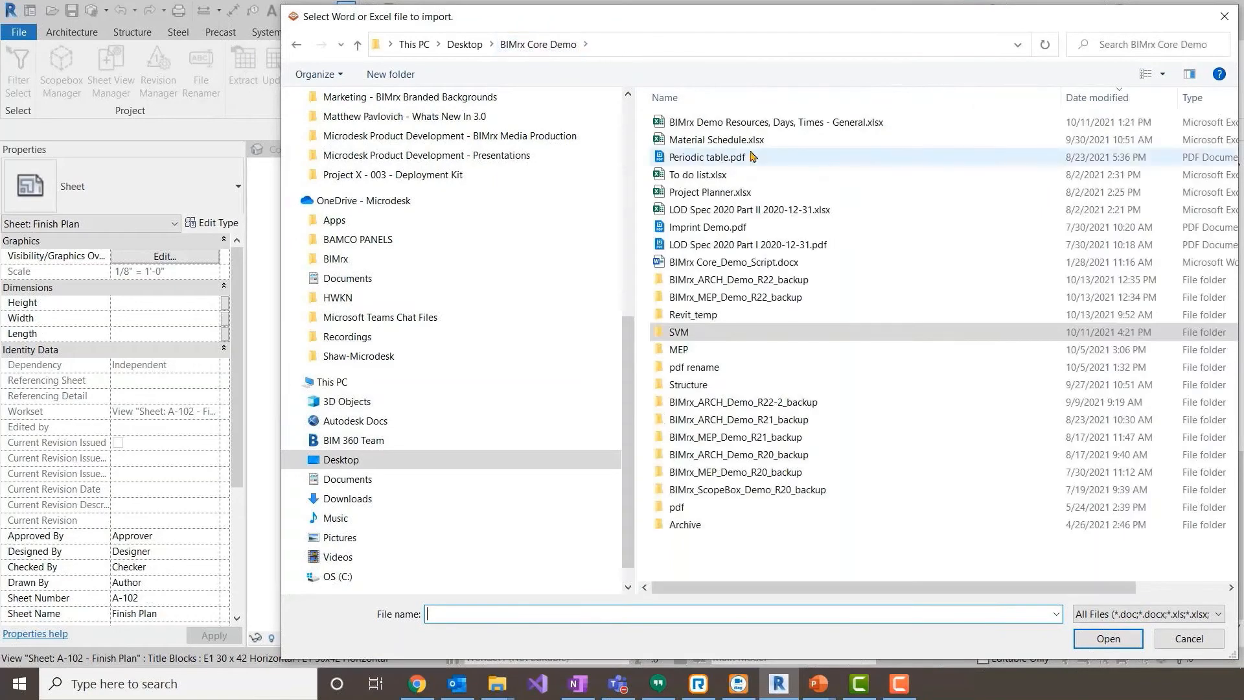
pyautogui.doubleClick(716, 140)
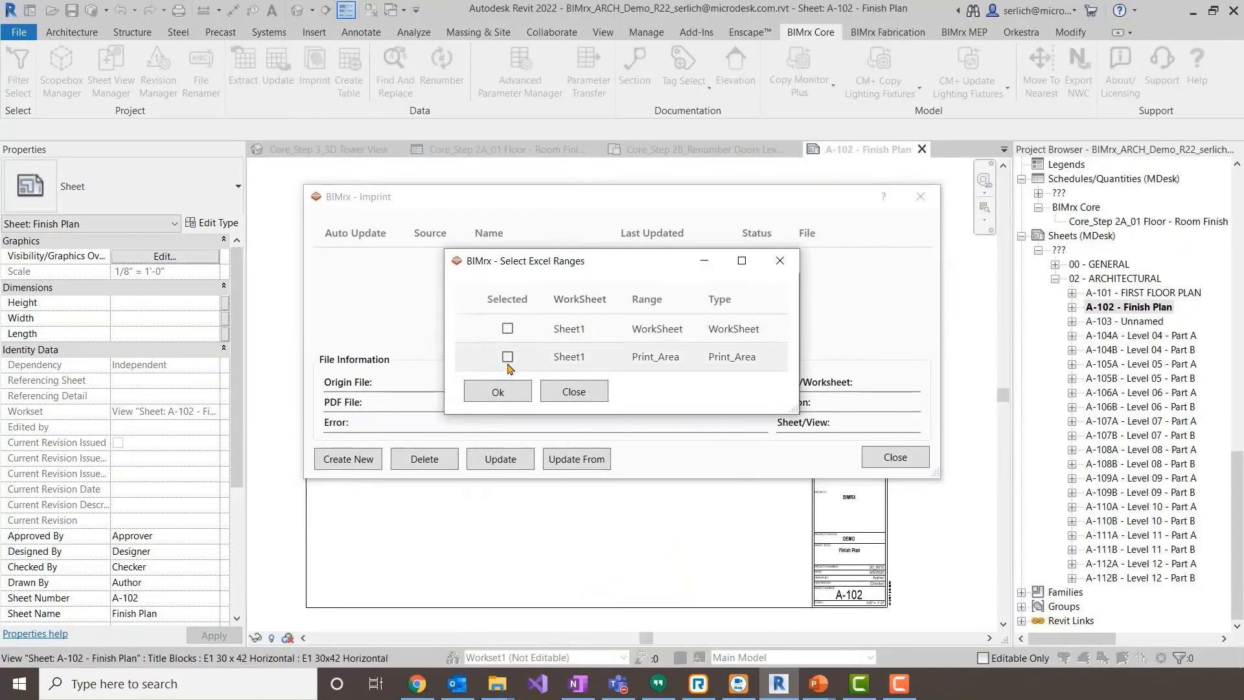
pyautogui.click(508, 357)
pyautogui.click(506, 391)
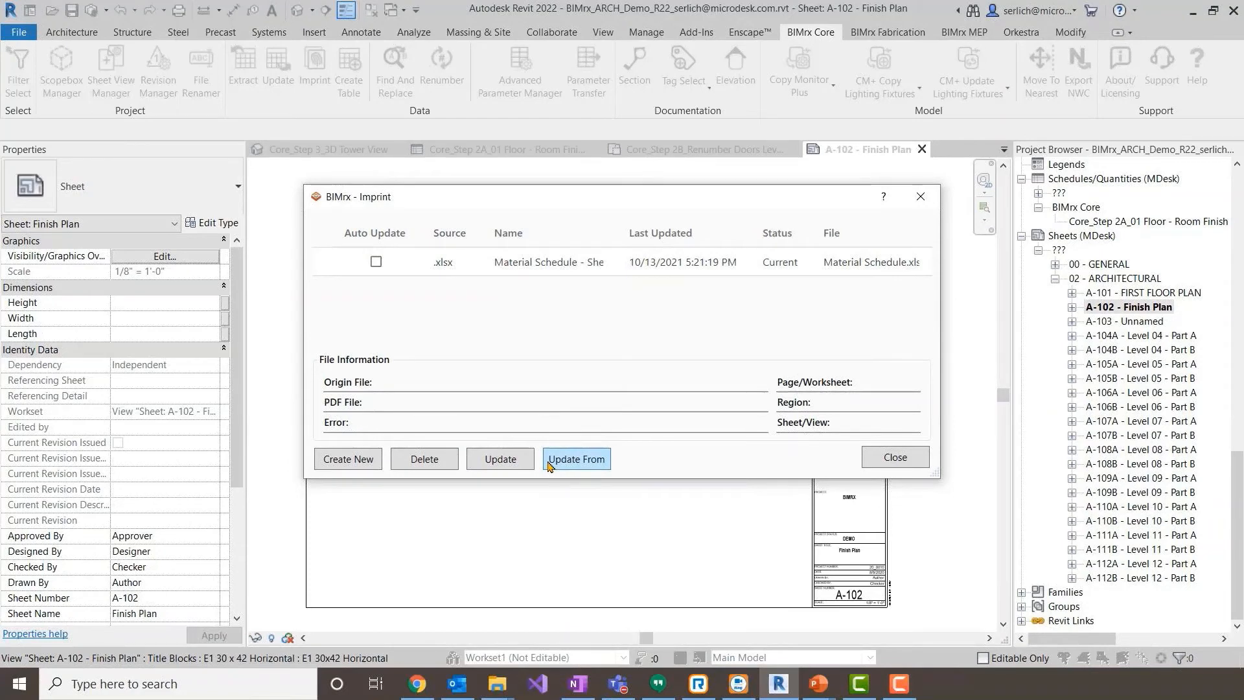
pyautogui.moveTo(633, 198); pyautogui.dragTo(552, 140)
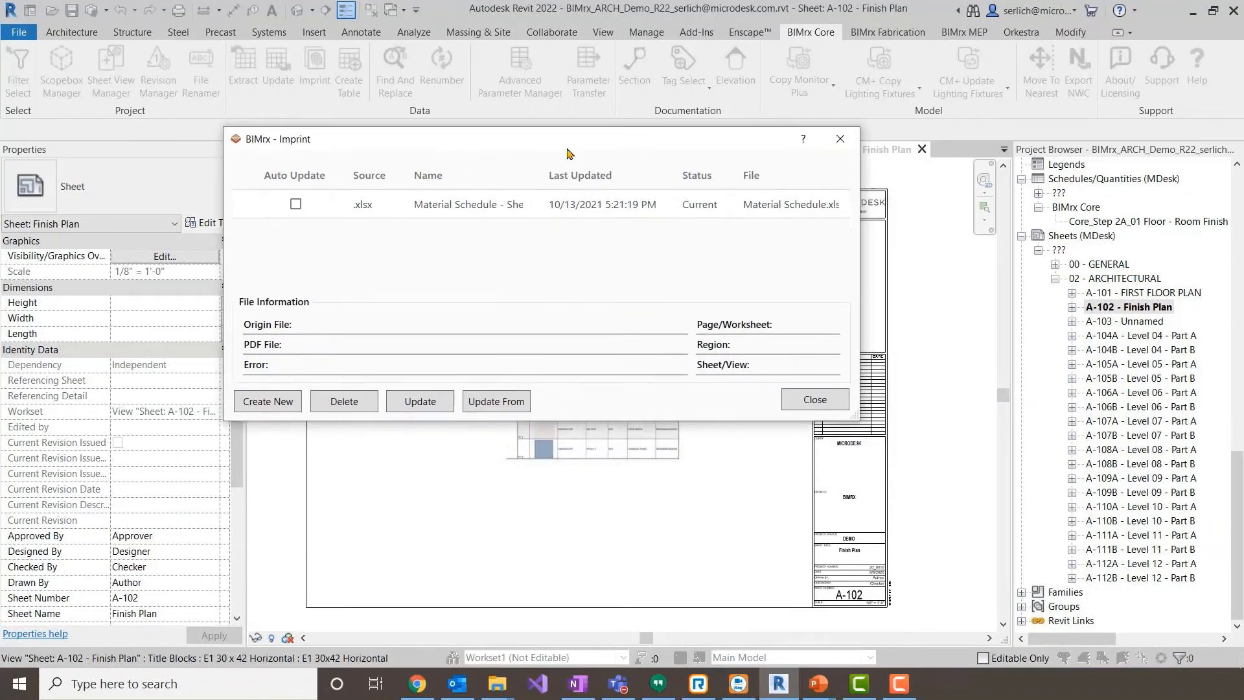
pyautogui.click(815, 401)
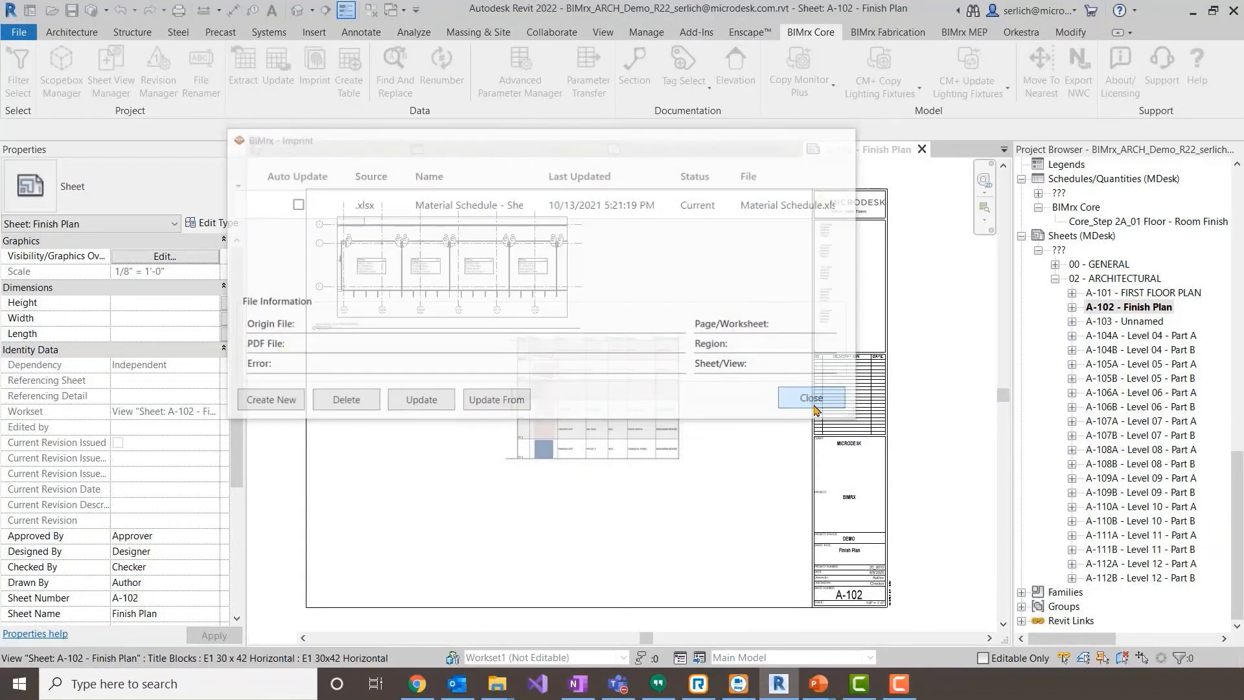
# - Move the imprinted material schedule image into the empty area between the enlarged plan and the title block
pyautogui.click(637, 438)
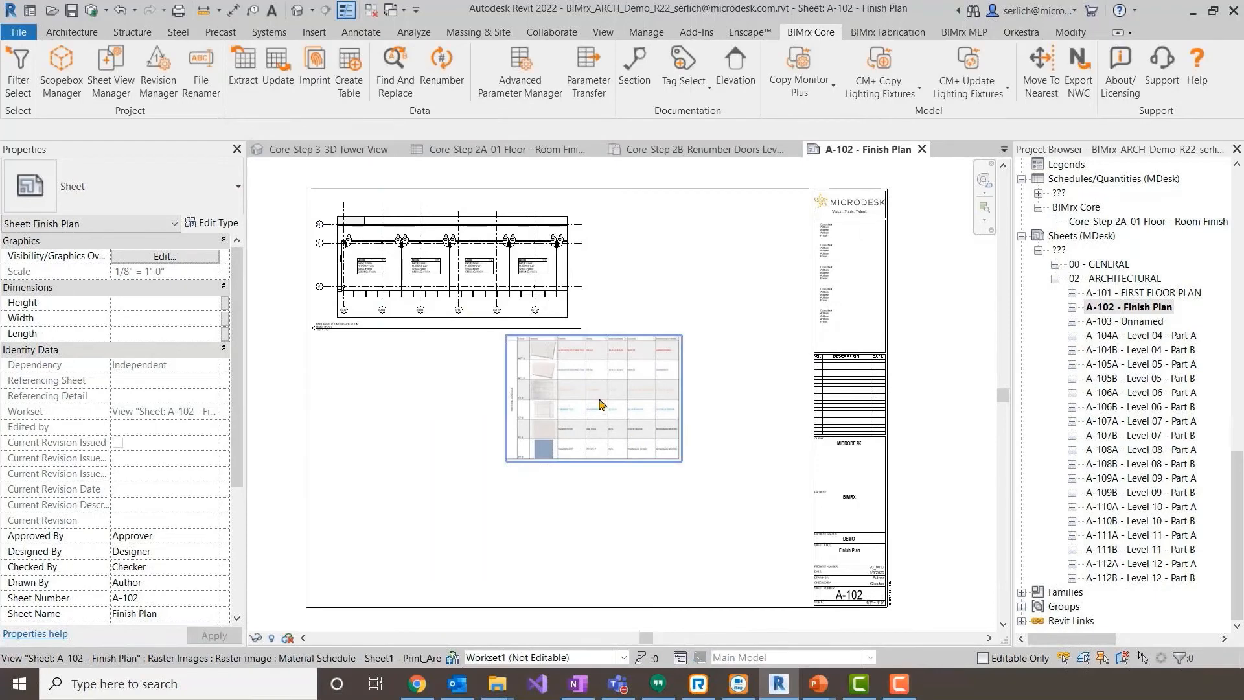
pyautogui.moveTo(601, 396); pyautogui.dragTo(696, 327)
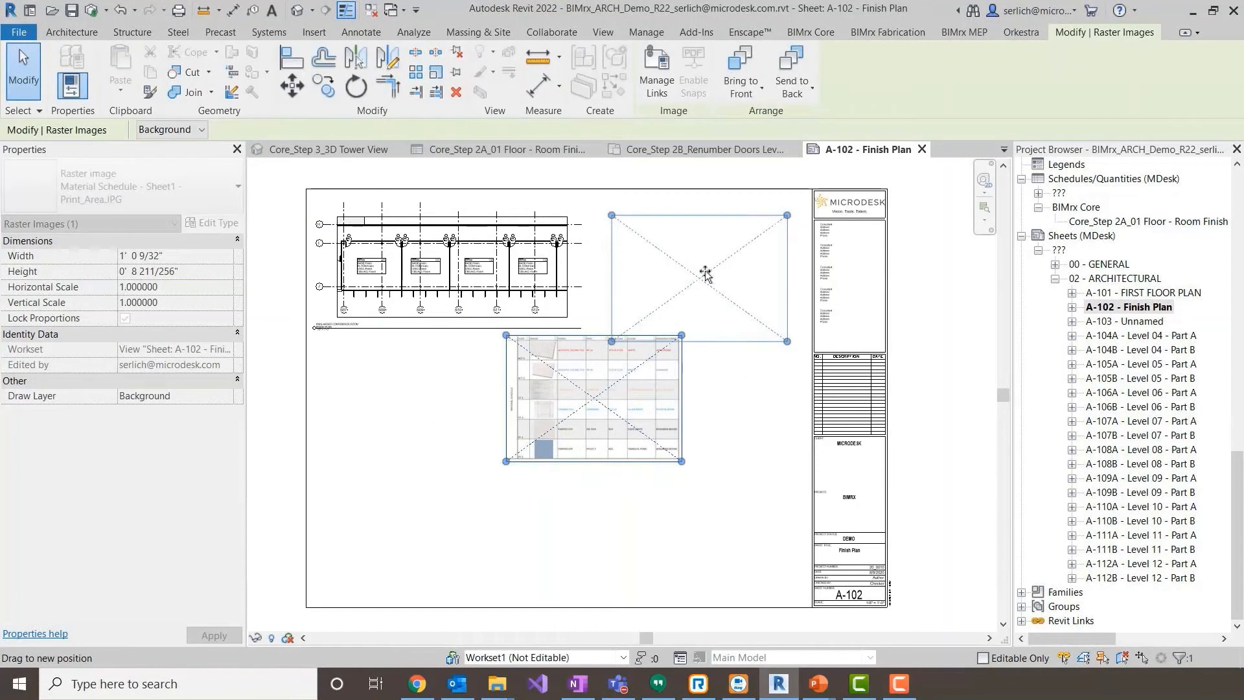
pyautogui.moveTo(705, 274); pyautogui.dragTo(705, 274)
pyautogui.click(634, 528)
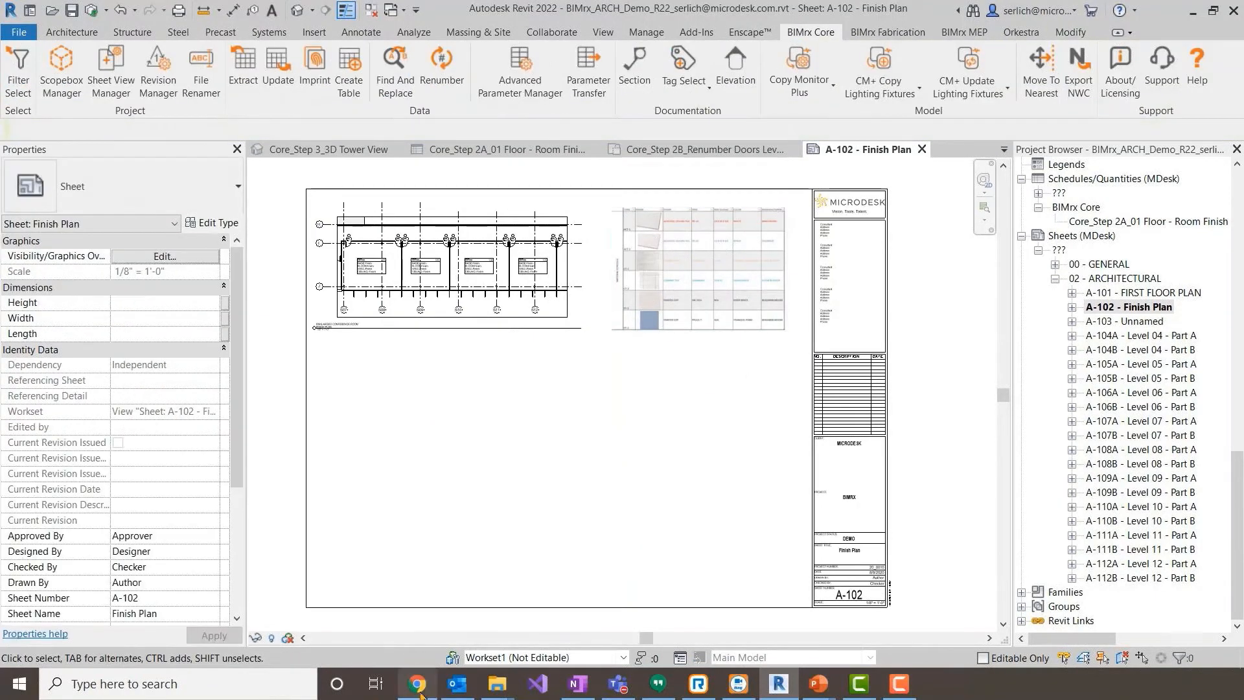
pyautogui.scroll(-2, 591, 419)
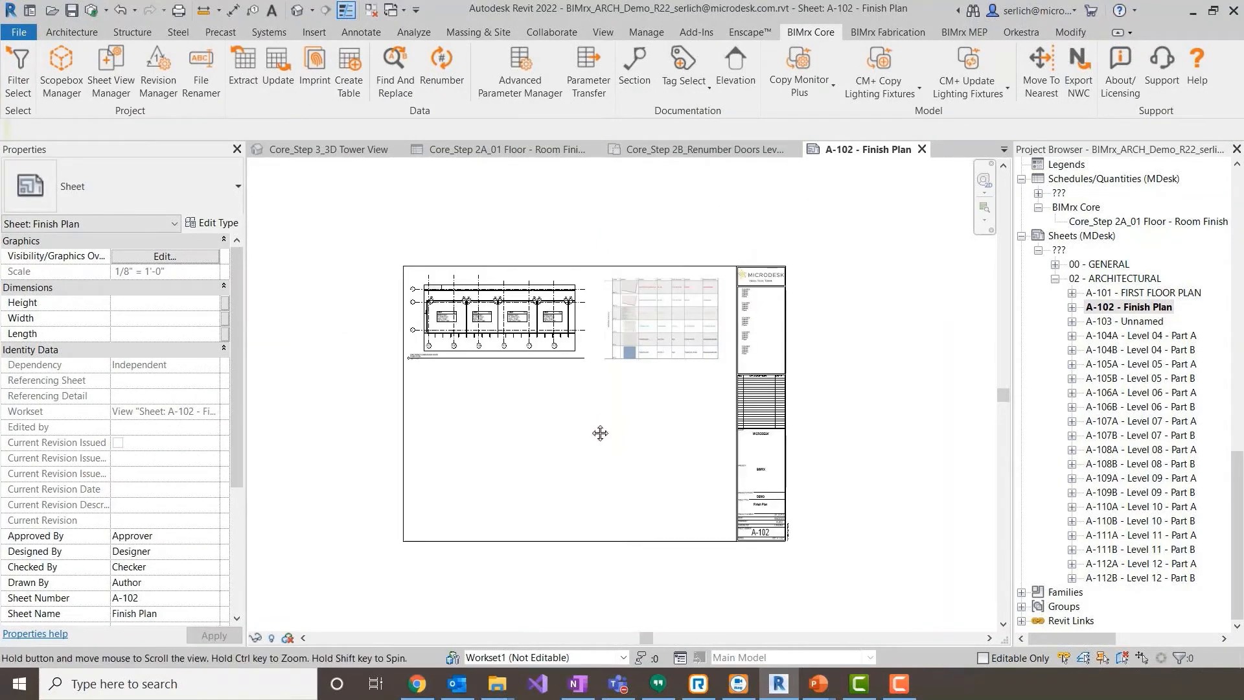
pyautogui.moveTo(600, 431); pyautogui.dragTo(602, 438, button='middle')
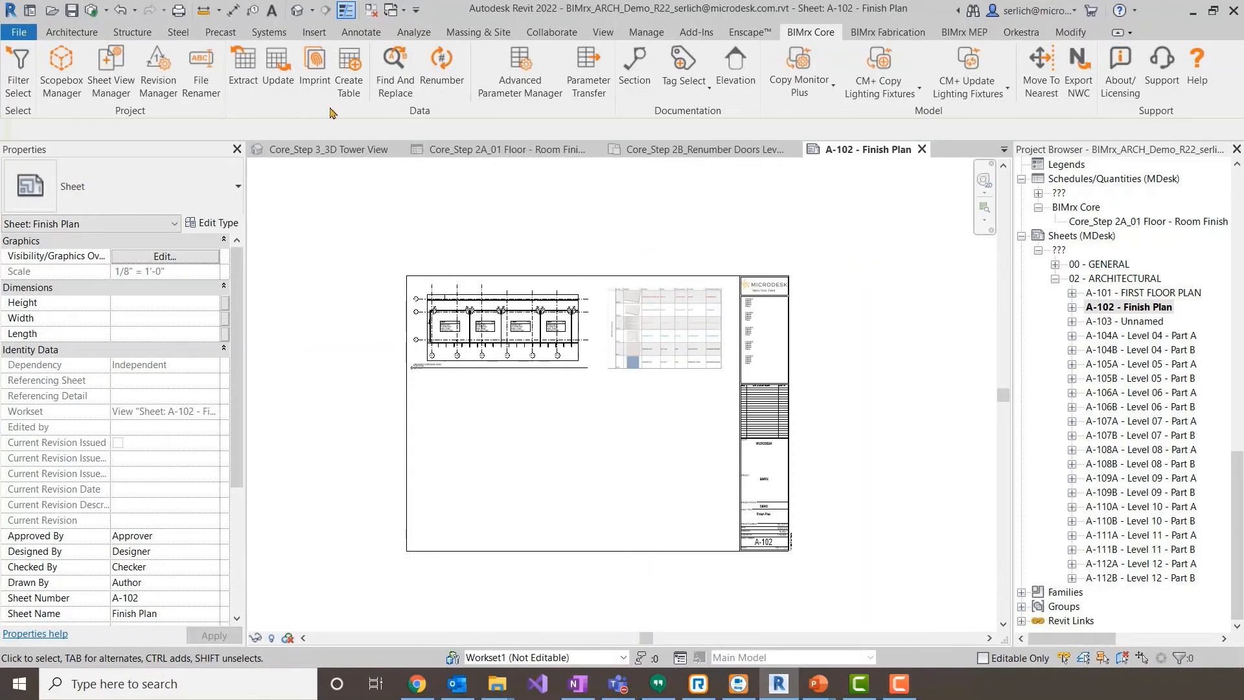
# - Add Seq. 4 - Revision 4 and Seq. 5 - Revision 5 to sheets A-104A through A-108B with Revision Manager
pyautogui.click(158, 73)
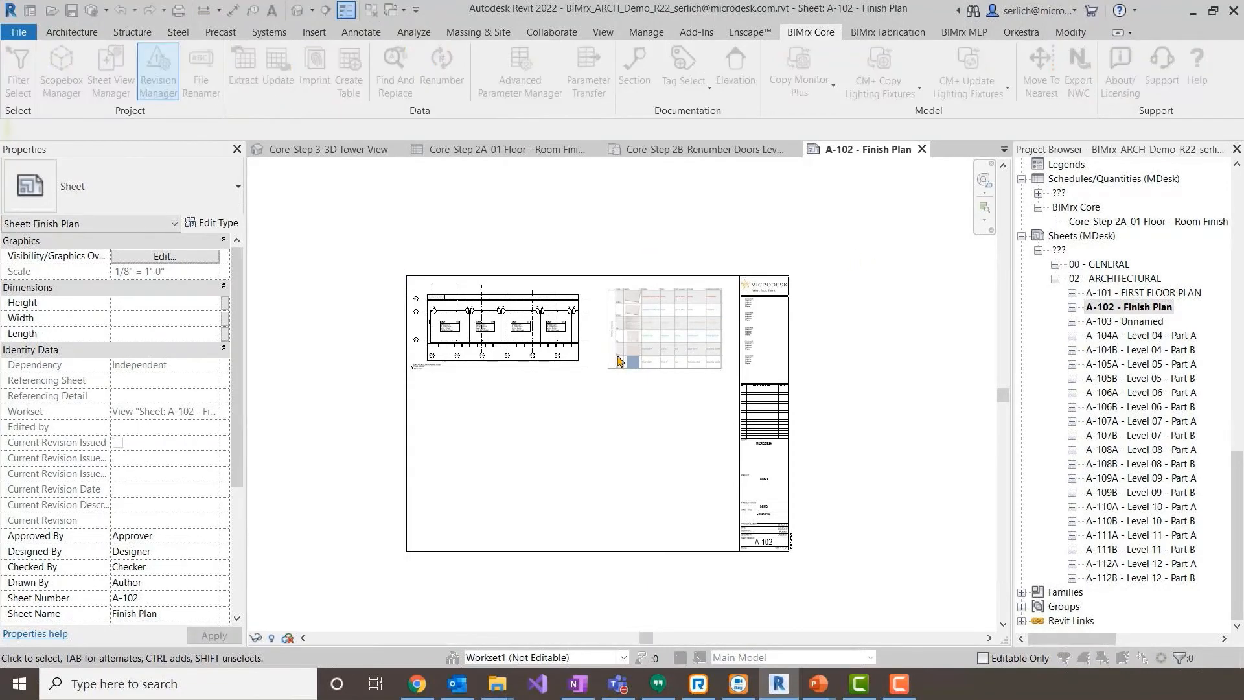
pyautogui.click(392, 217)
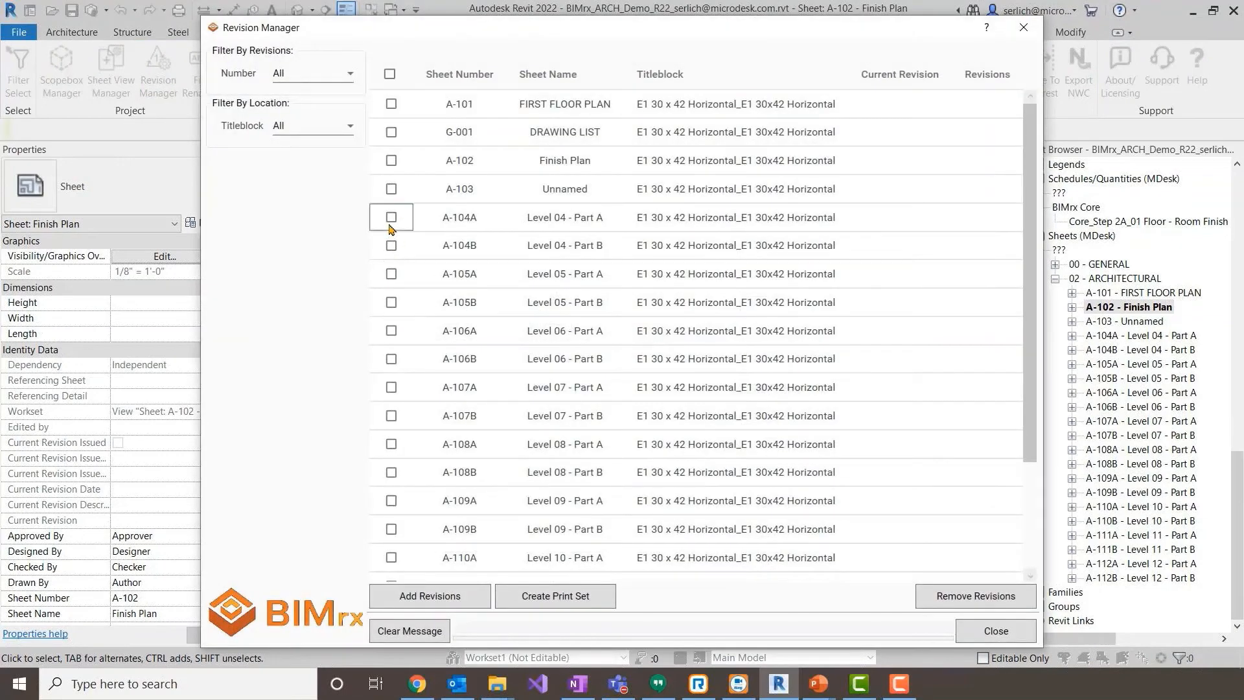
pyautogui.click(390, 247)
pyautogui.click(390, 274)
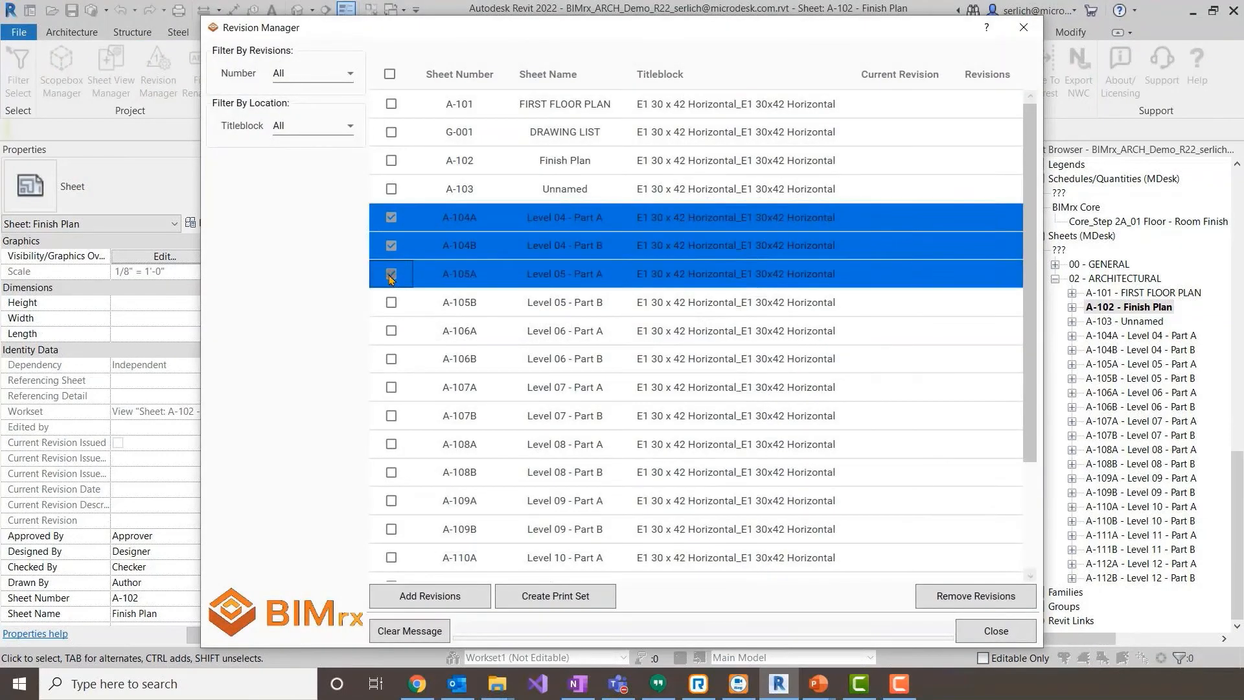
pyautogui.click(391, 302)
pyautogui.click(391, 330)
pyautogui.click(392, 302)
pyautogui.click(391, 359)
pyautogui.click(392, 386)
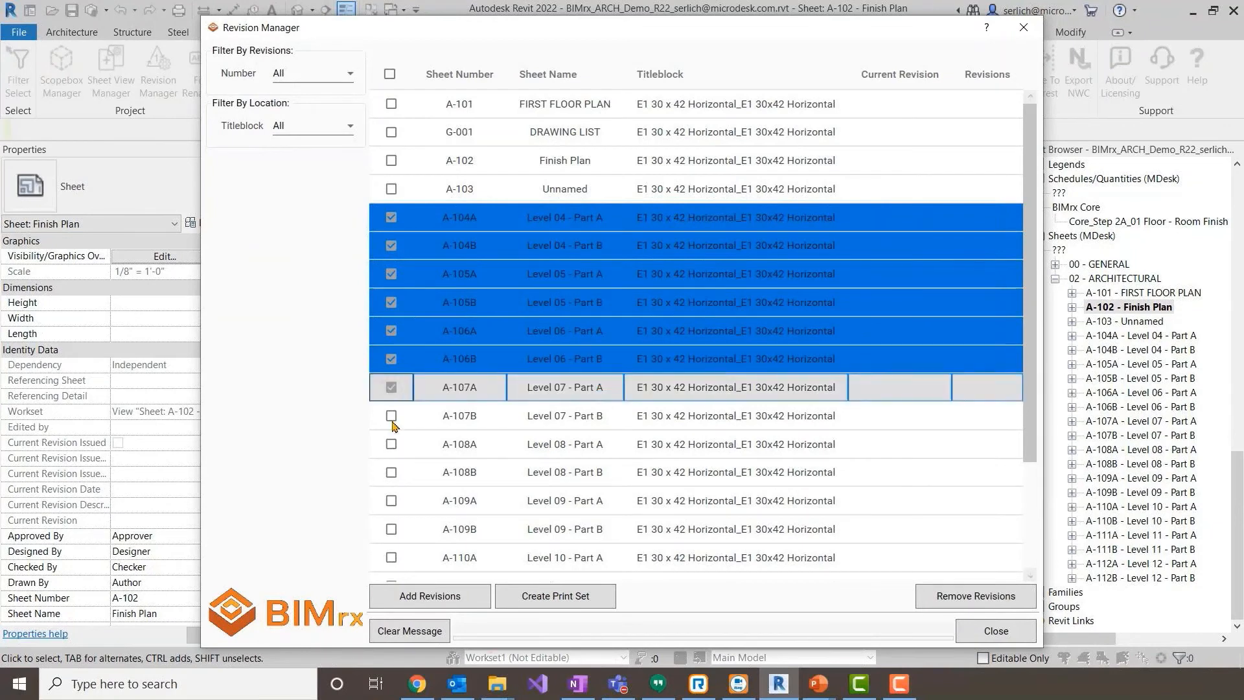
pyautogui.click(392, 416)
pyautogui.click(392, 444)
pyautogui.click(392, 473)
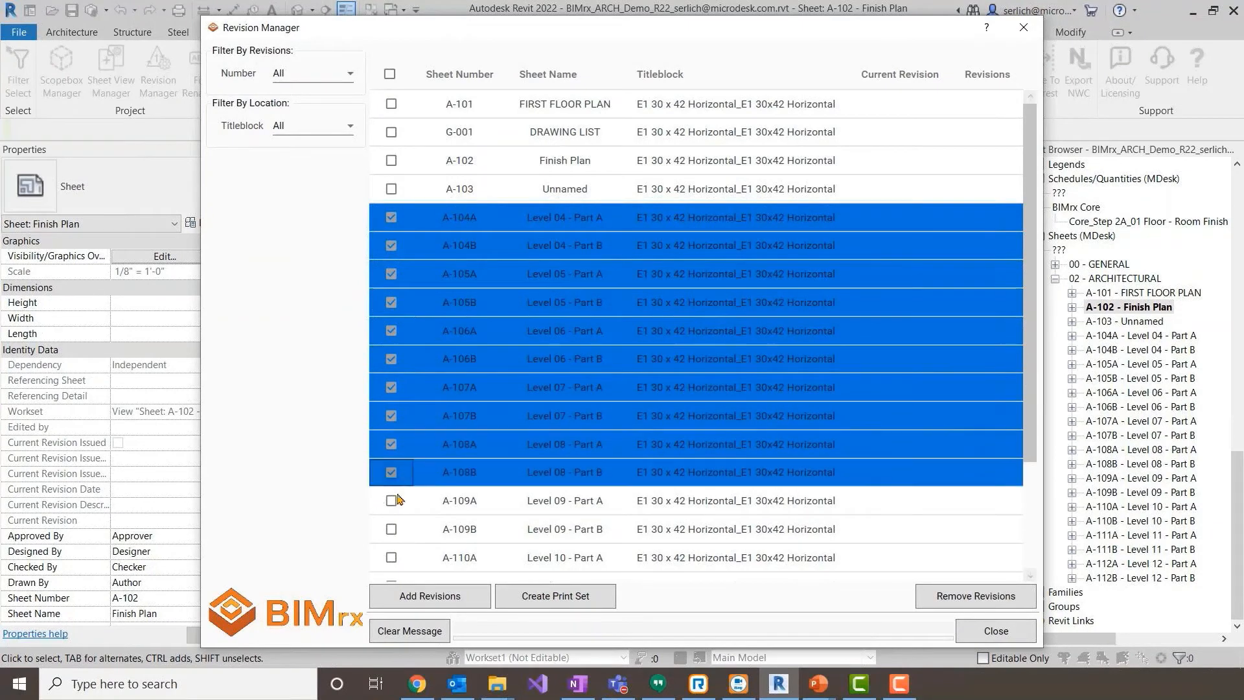
pyautogui.click(453, 596)
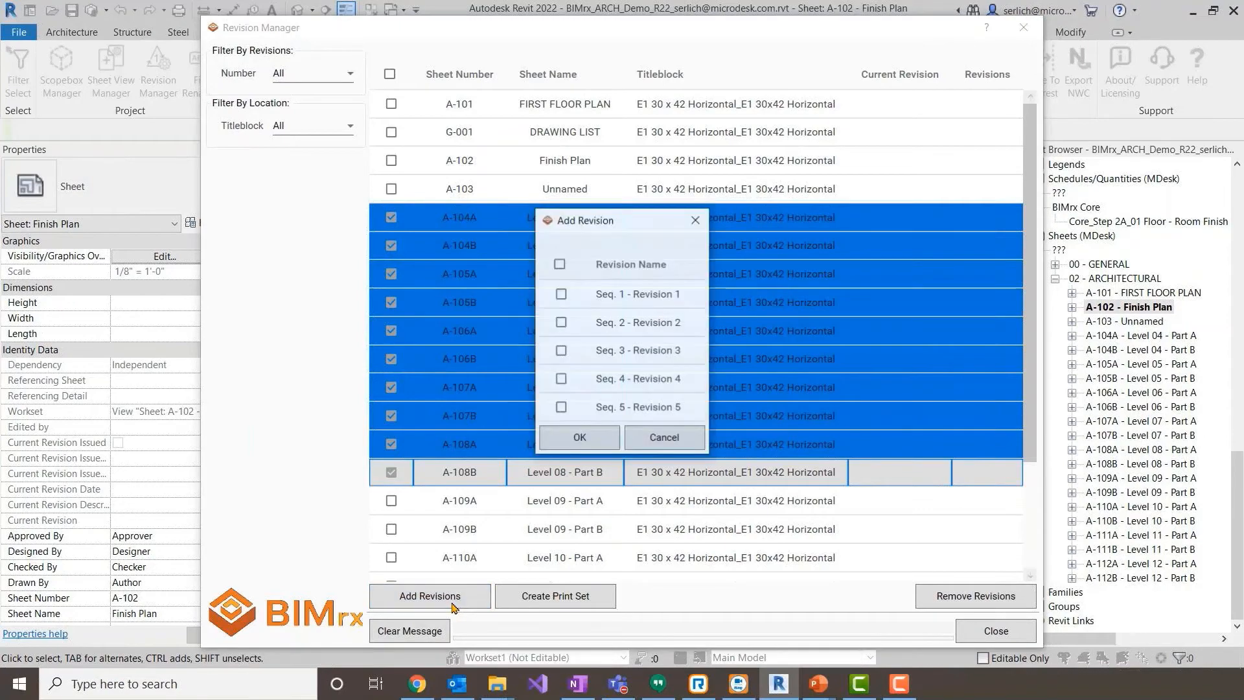
pyautogui.click(561, 380)
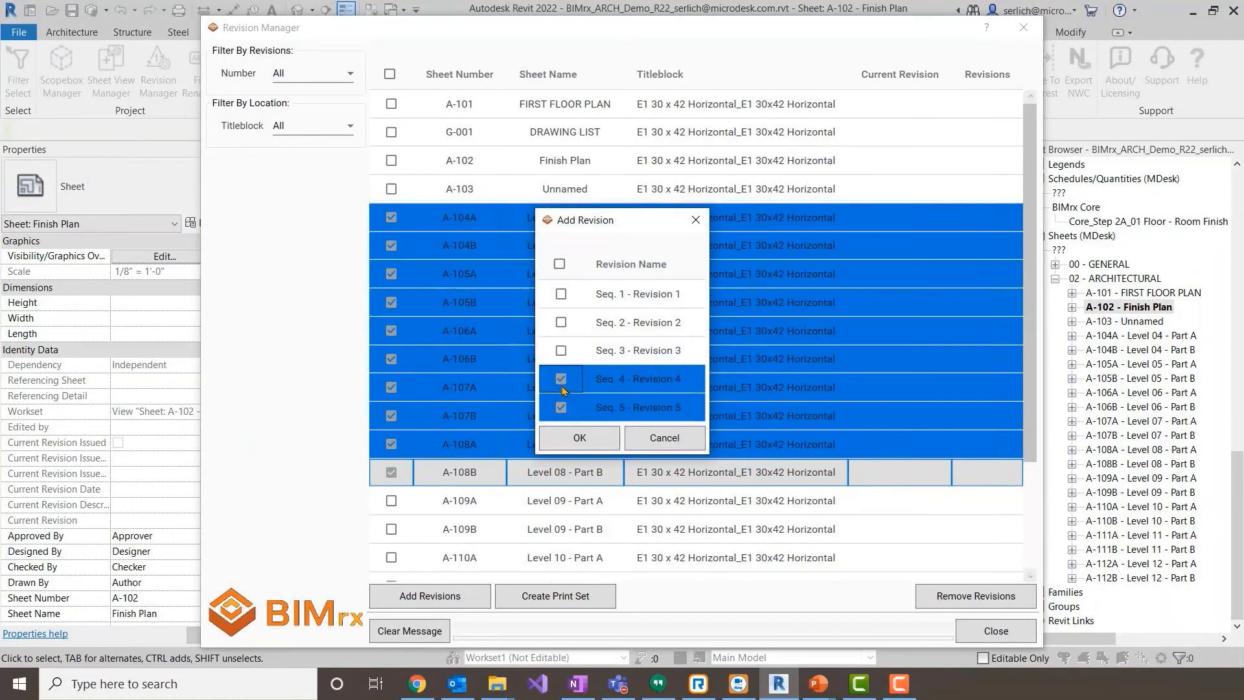
pyautogui.click(569, 437)
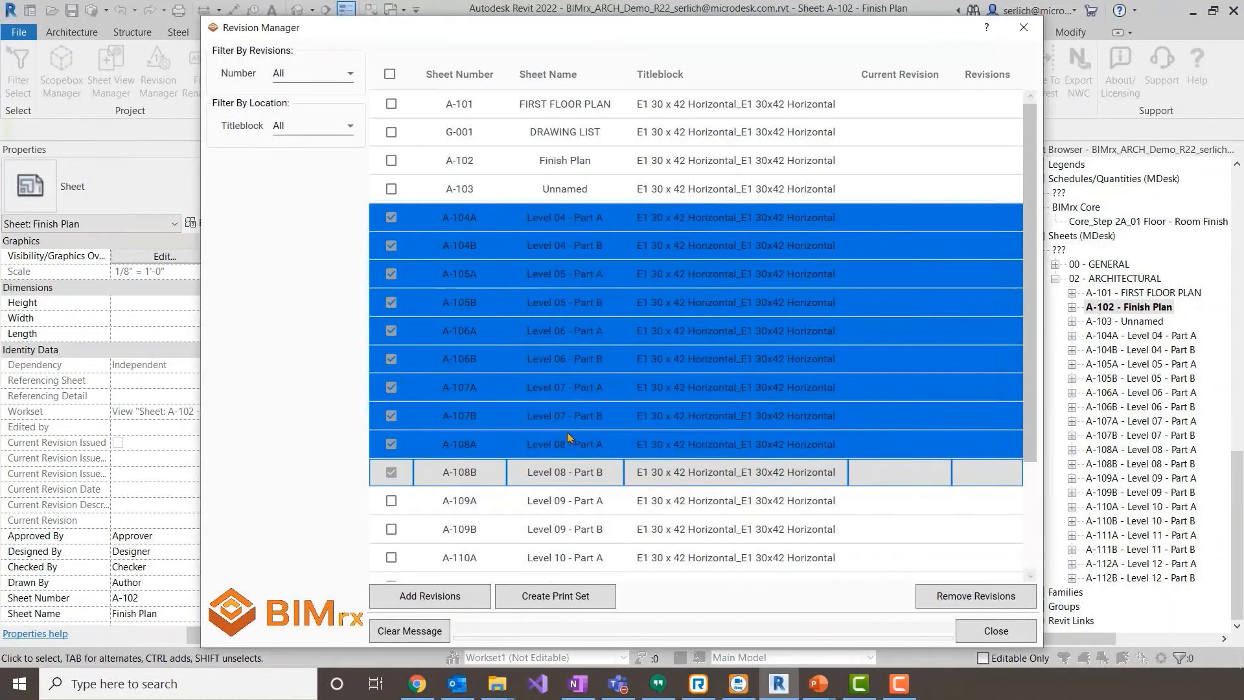
# - Filter the sheets by Seq. 5 - Revision 5 and create a print set named Rev 5 from all of them
pyautogui.click(324, 74)
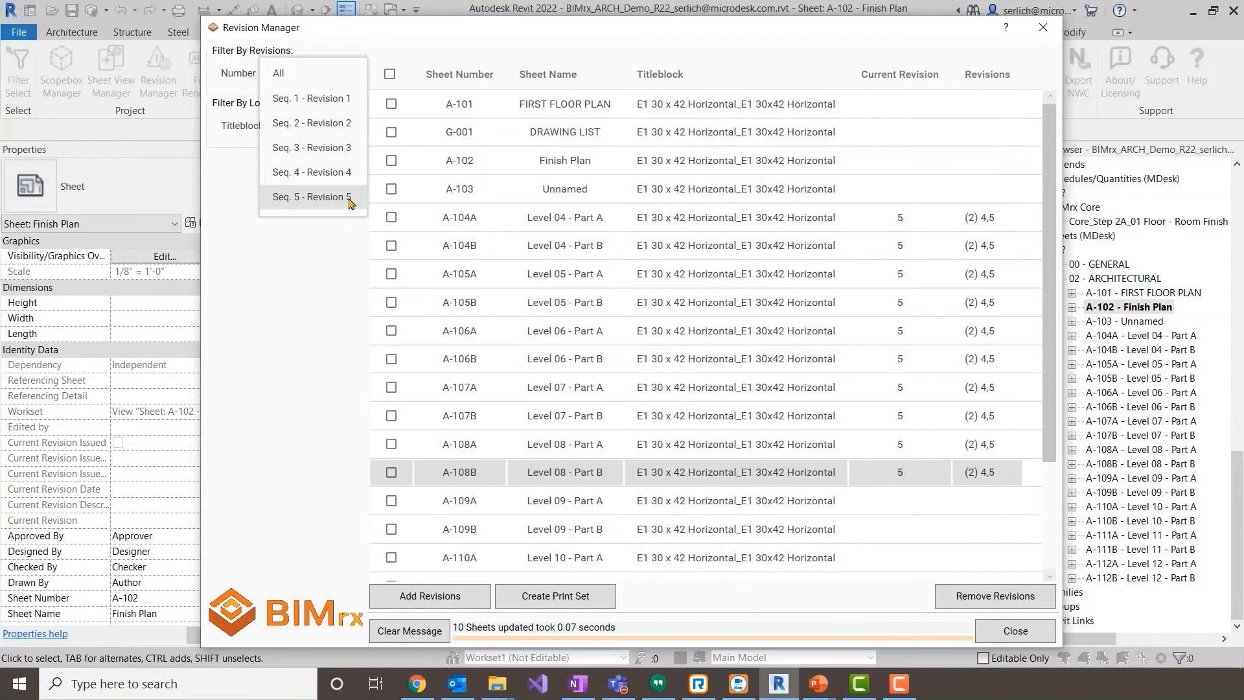
pyautogui.click(326, 197)
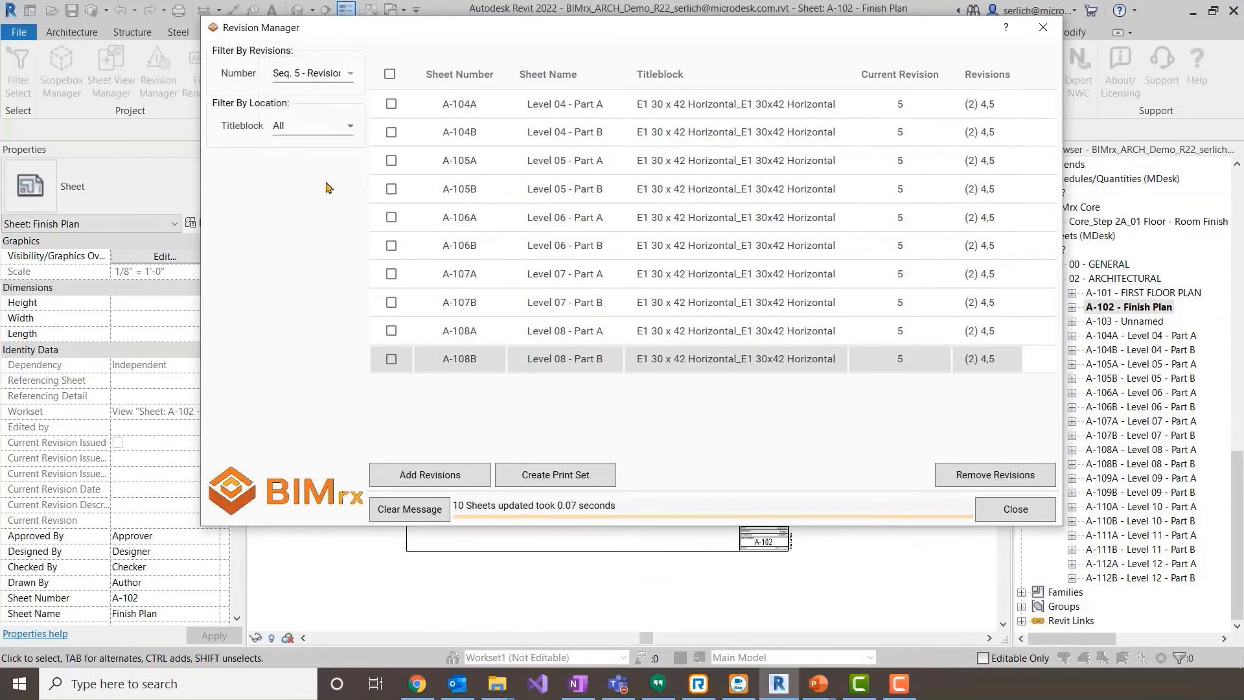
pyautogui.click(389, 74)
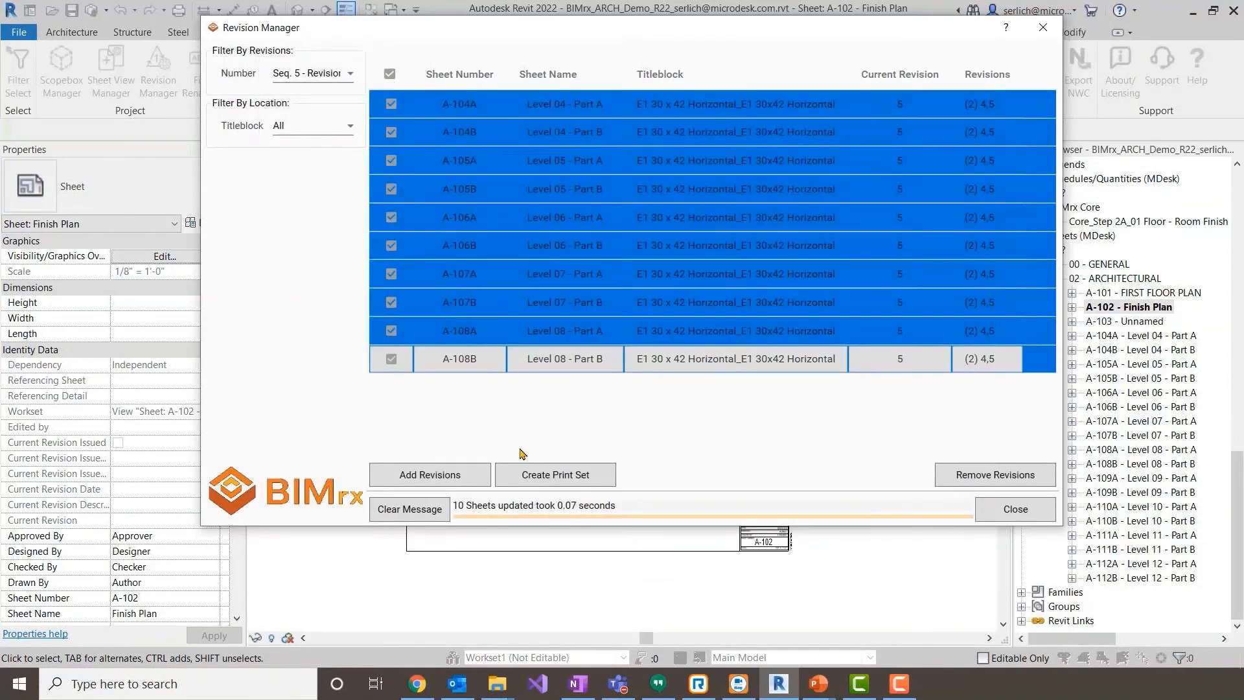
pyautogui.click(528, 483)
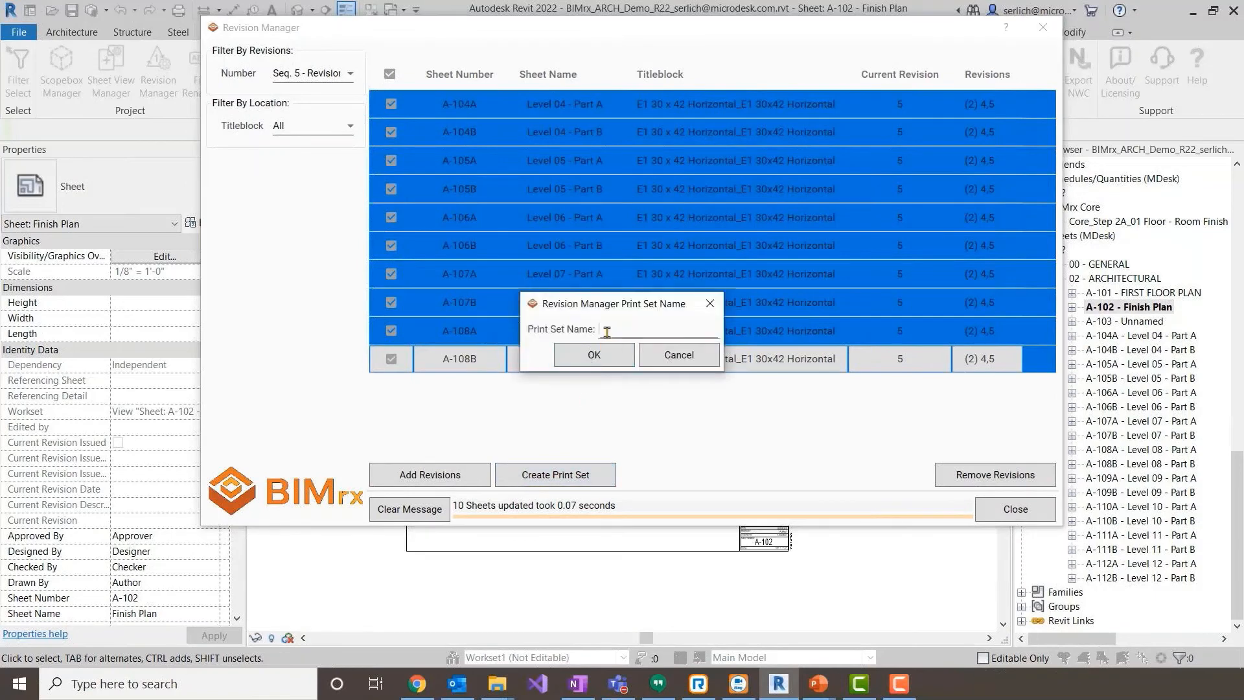
pyautogui.write('Rev 5')
pyautogui.click(626, 360)
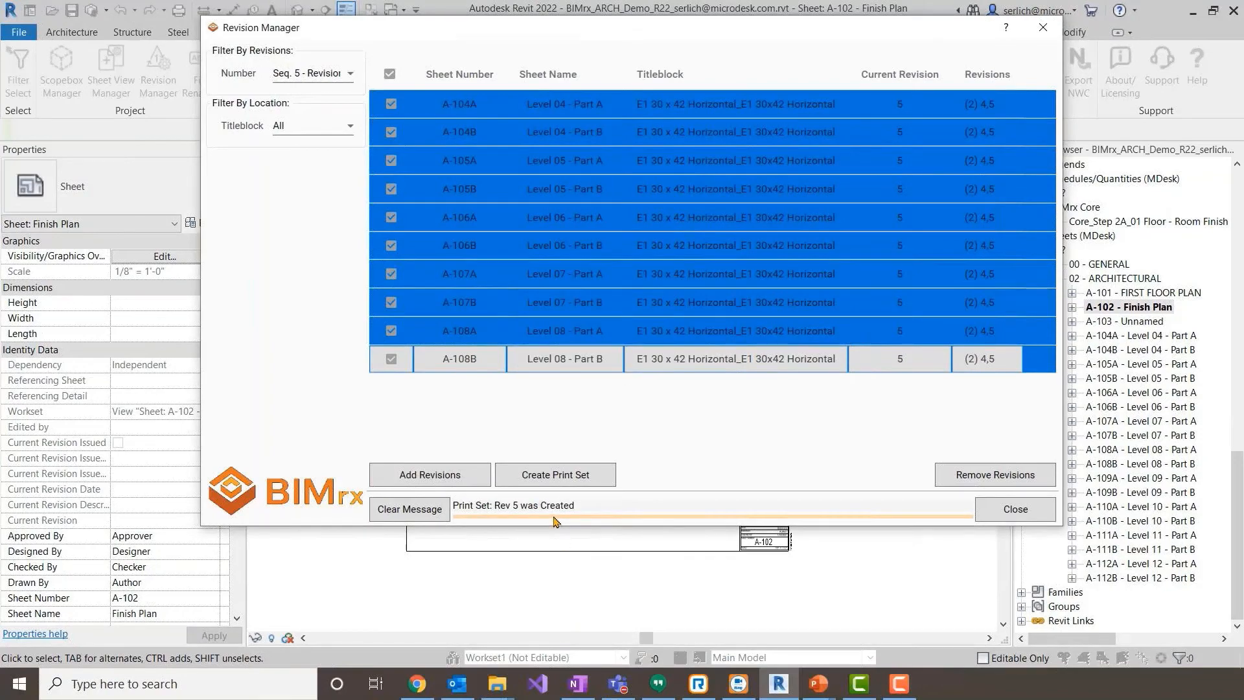
# - Close Revision Manager, check the Rev 5 print set in the Print settings, and leave without printing
pyautogui.click(1048, 518)
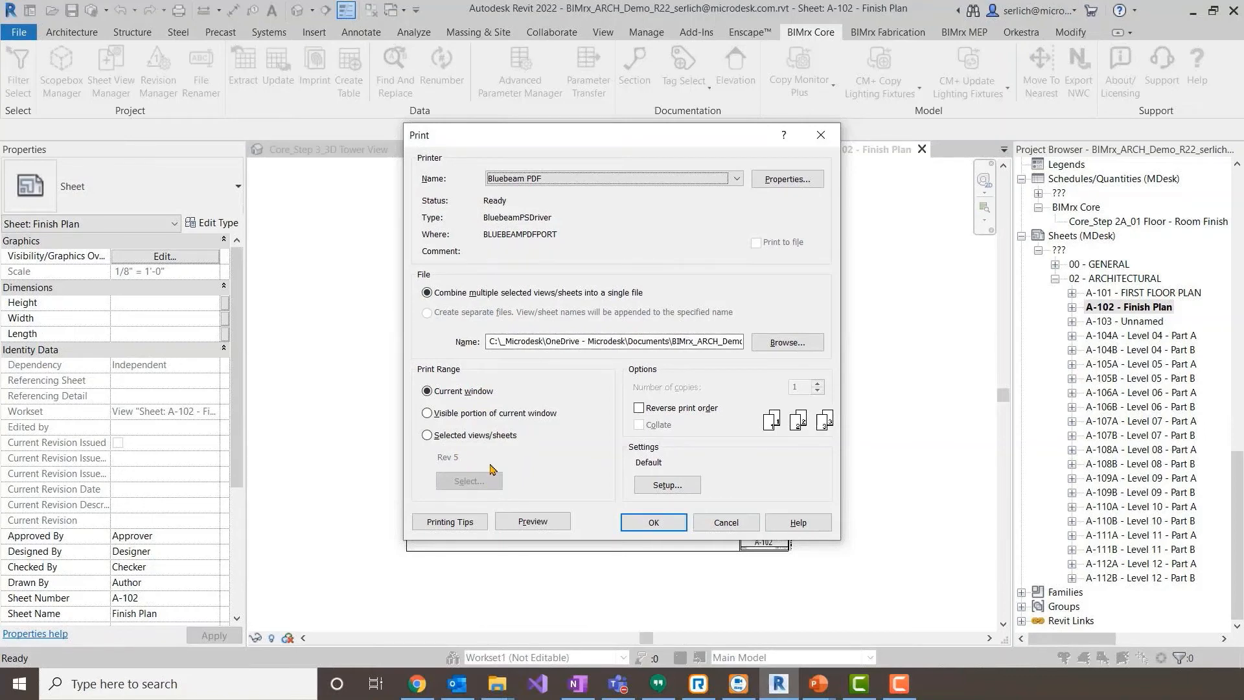
pyautogui.click(714, 524)
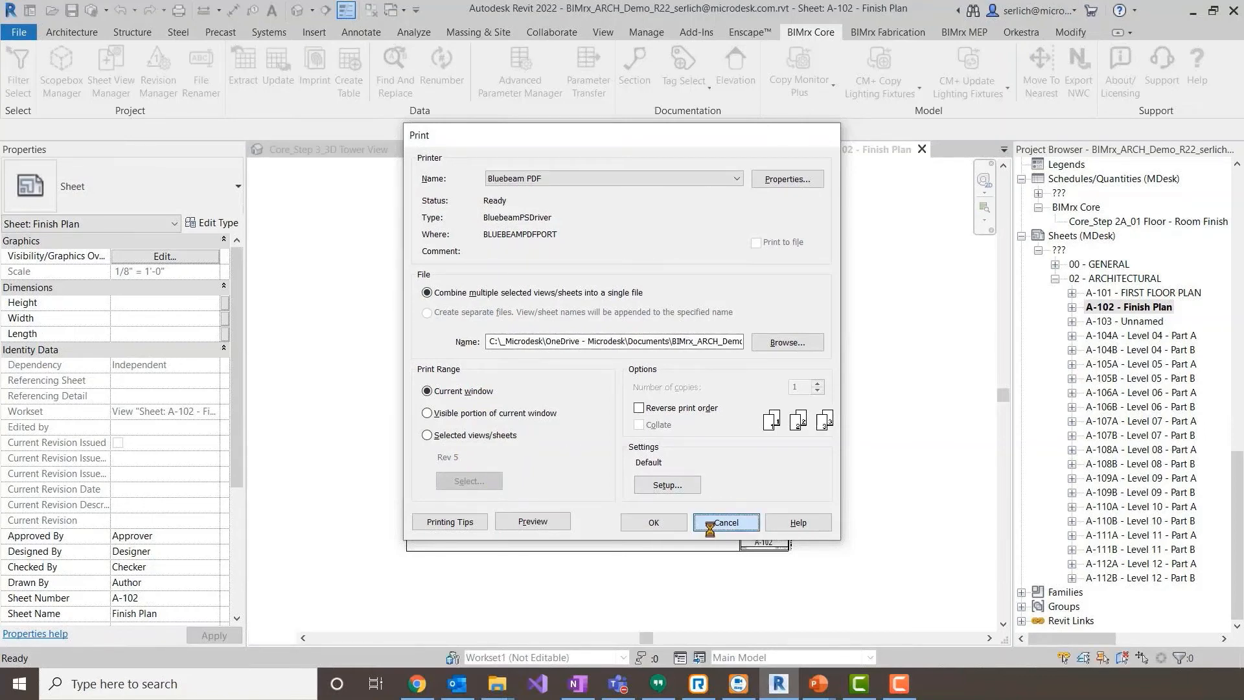